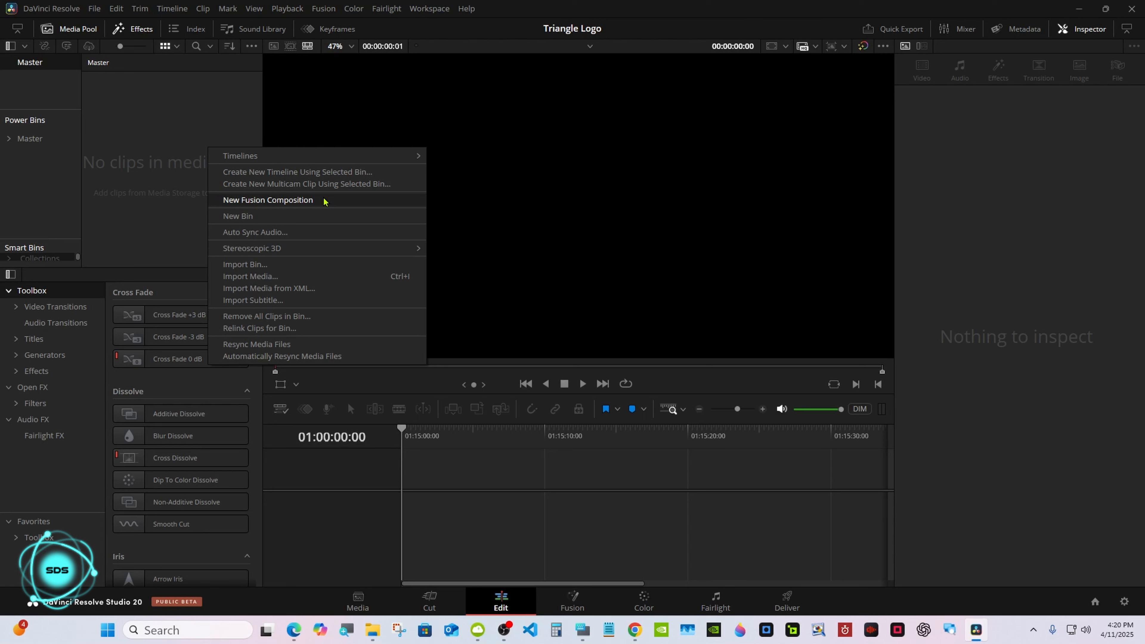
Create a new Fusion composition clip with the default settings, place it on a timeline and open it on the Fusion page.
click(324, 200)
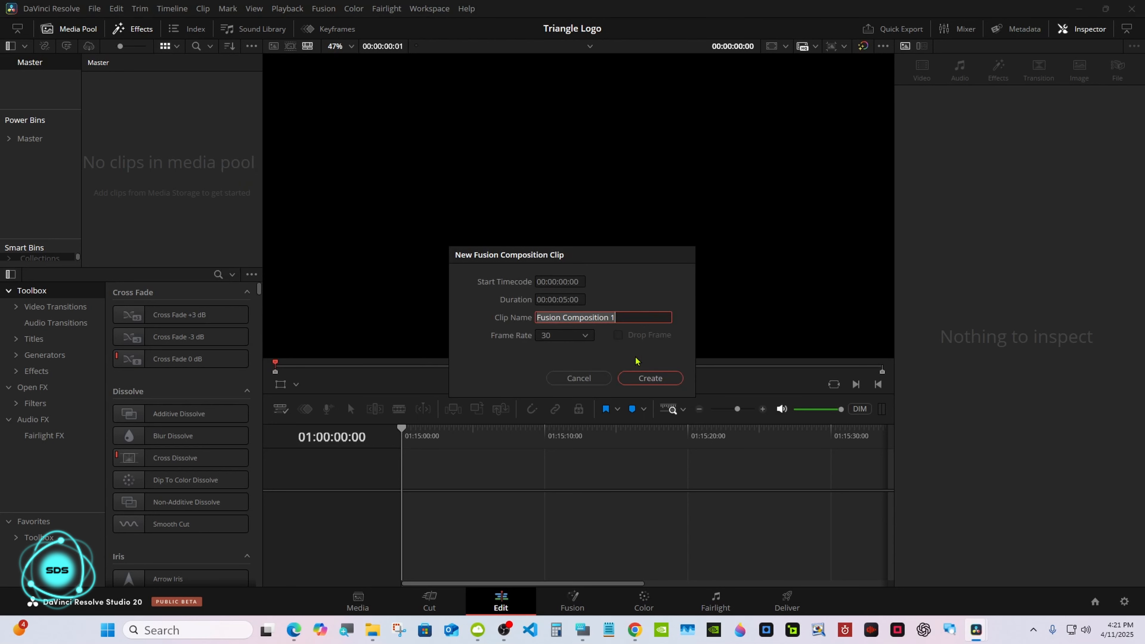
click(639, 376)
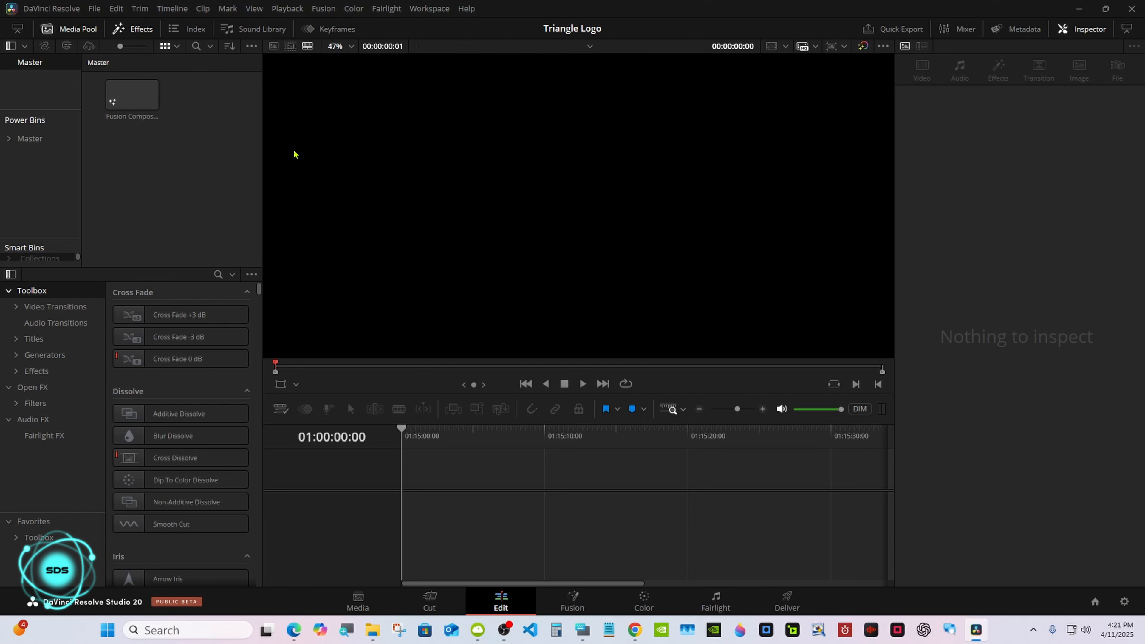
drag(148, 99, 488, 307)
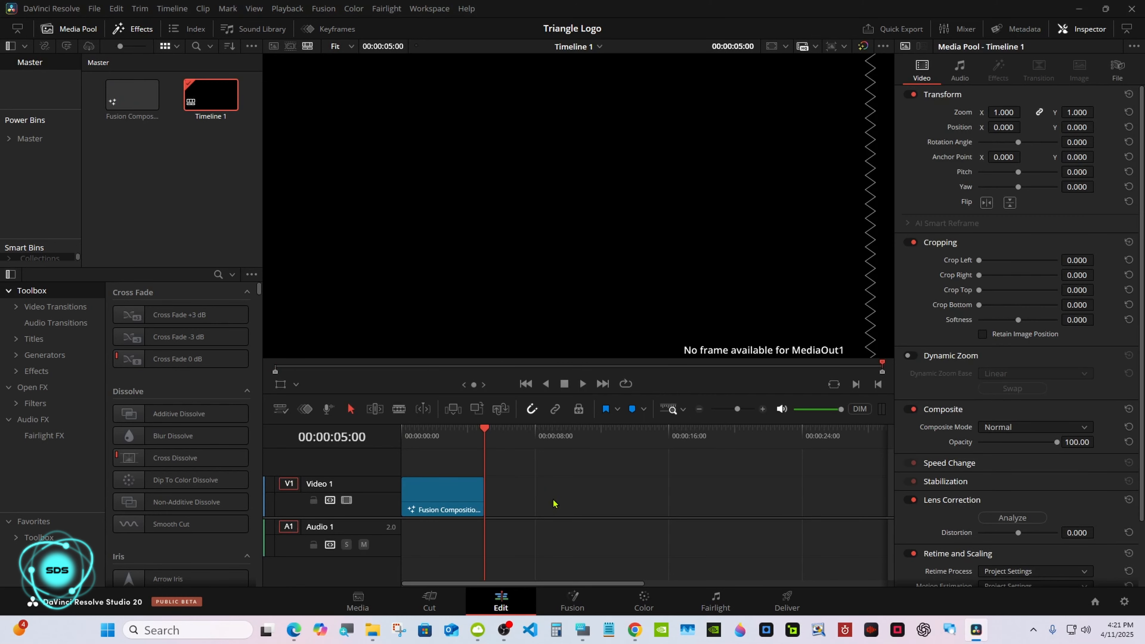
click(572, 596)
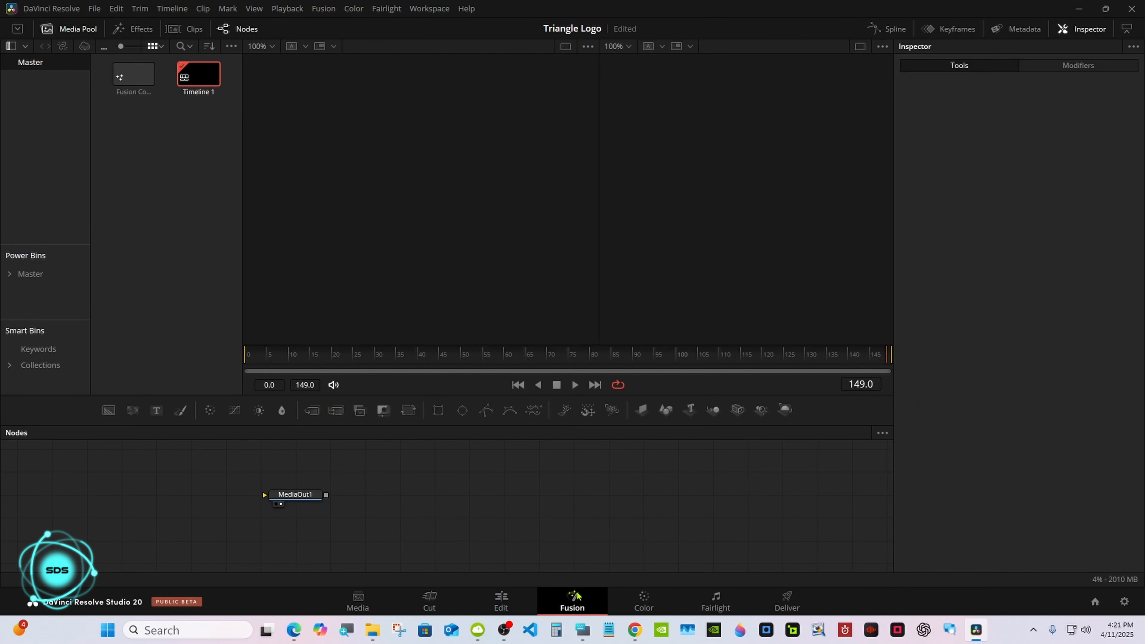
Bring up the On-Screen Keyboard and make room in the node graph by enlarging it and moving MediaOut1 farther right.
click(582, 631)
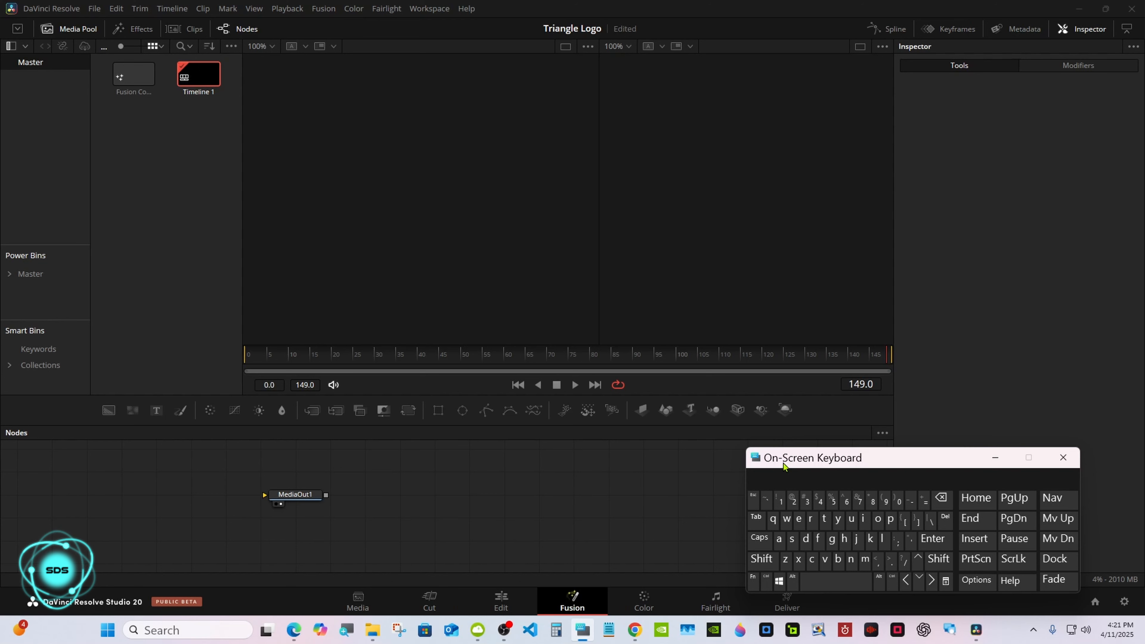
drag(784, 464, 820, 455)
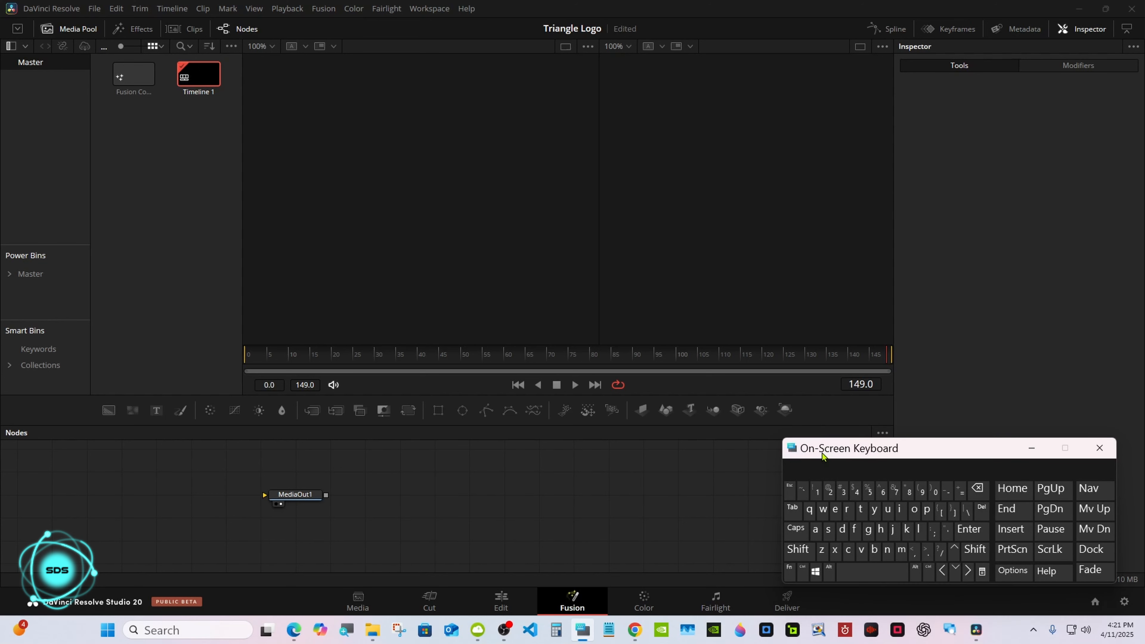
drag(268, 497, 649, 522)
drag(616, 424, 496, 340)
Add an sStar node to the empty area of the node graph before MediaOut1.
click(345, 433)
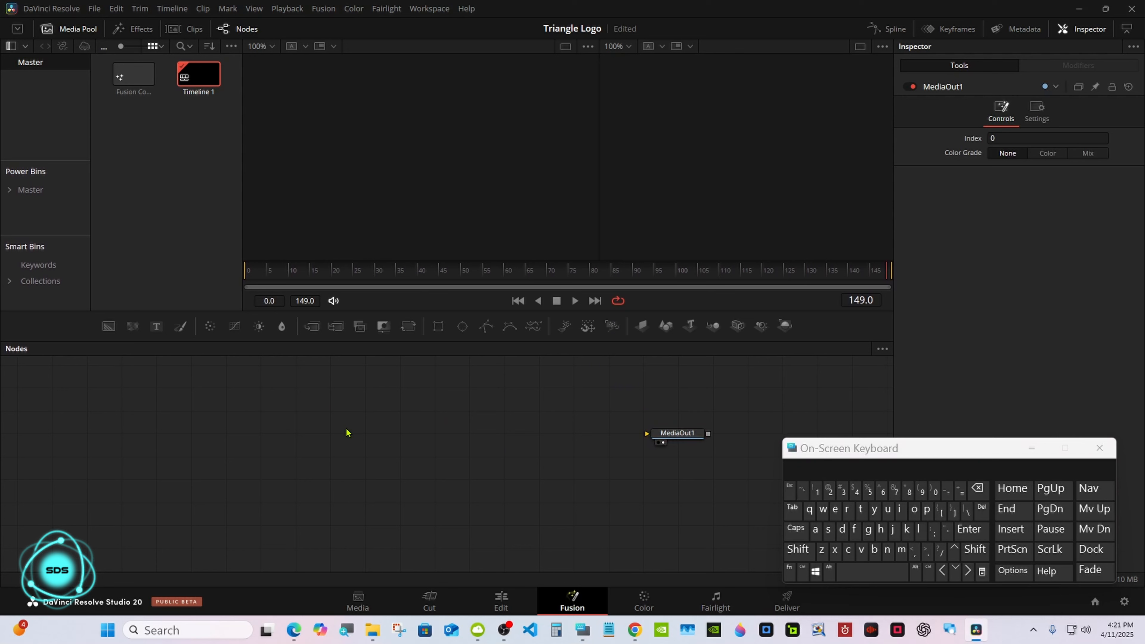
click(798, 549)
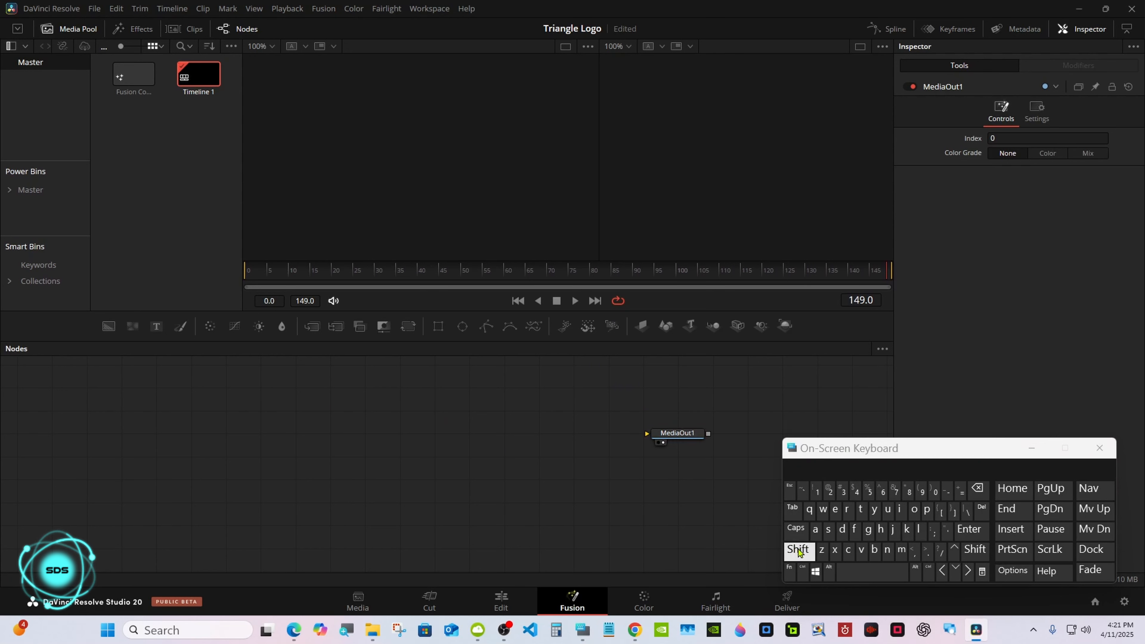
click(863, 573)
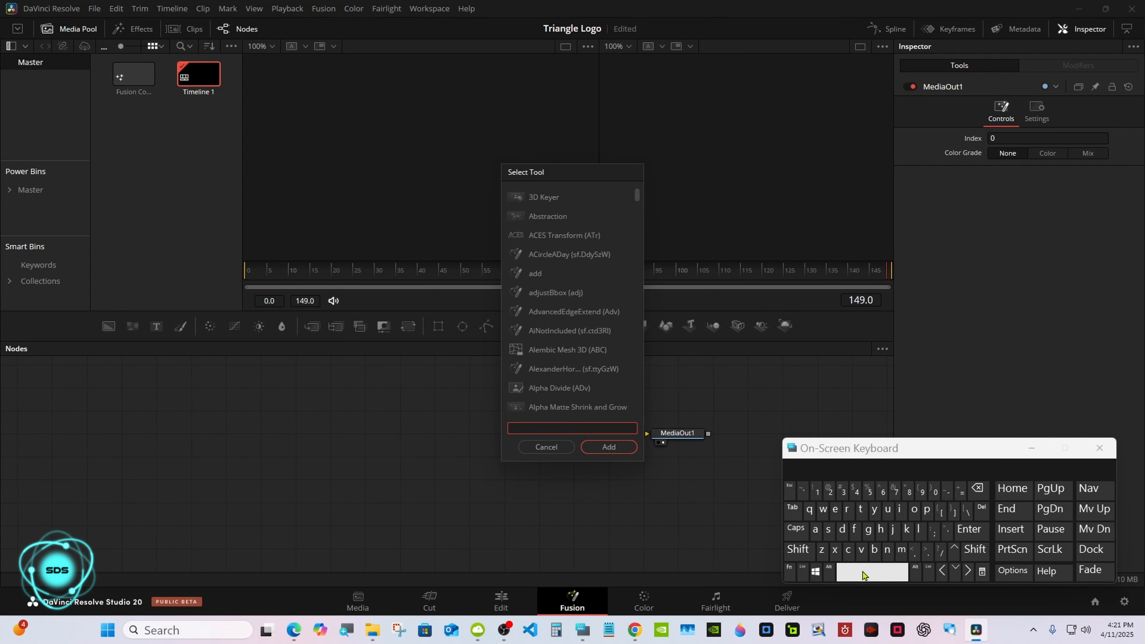
click(829, 530)
click(859, 510)
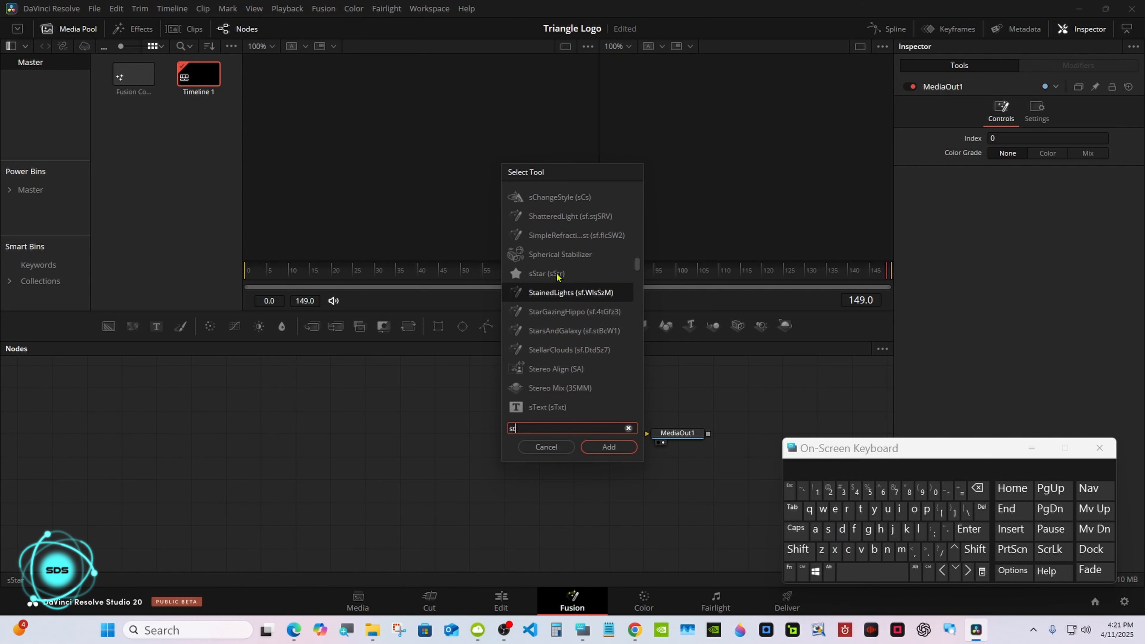
click(546, 273)
click(602, 447)
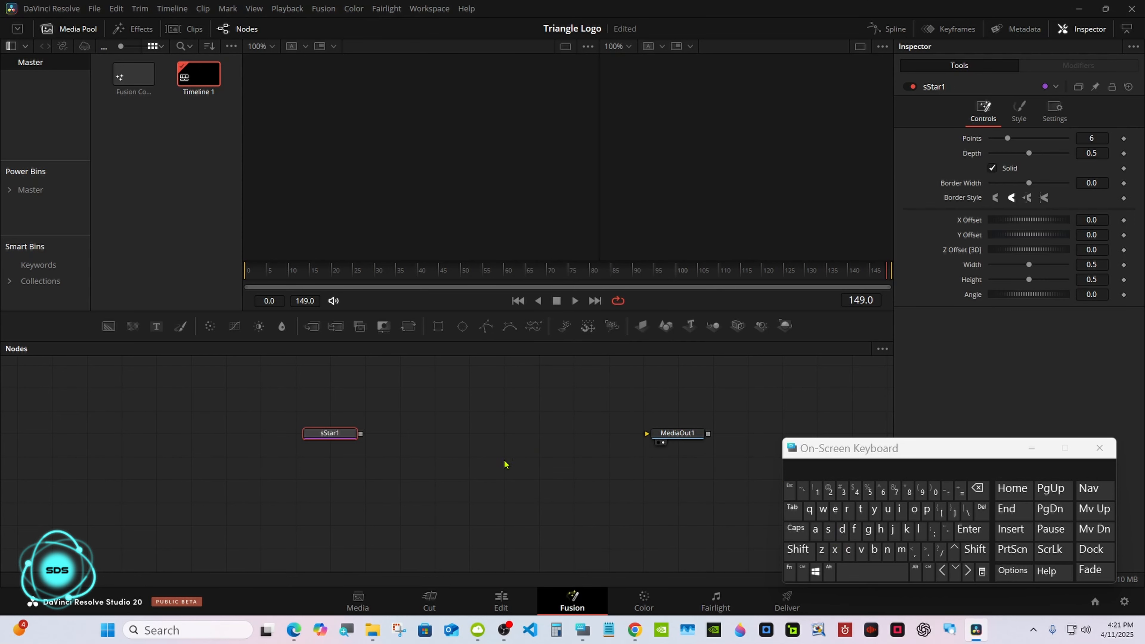
Add an sRender node after sStar1, connect its output to MediaOut1 and place it between them with wider spacing.
click(798, 549)
click(854, 571)
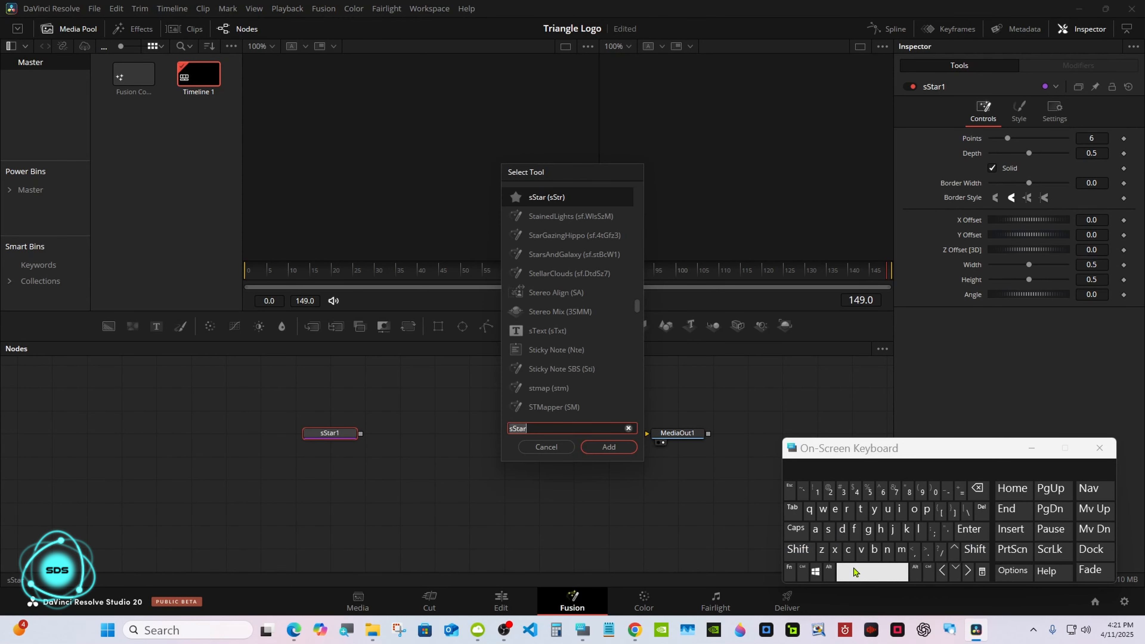
click(828, 529)
click(847, 511)
click(836, 511)
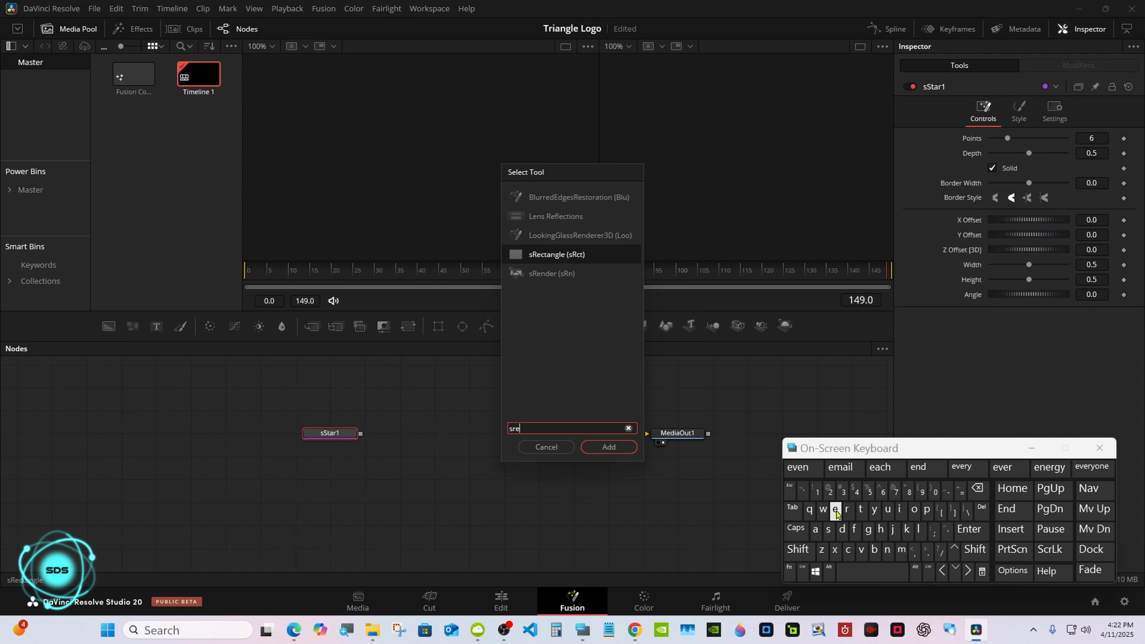
click(551, 274)
click(596, 445)
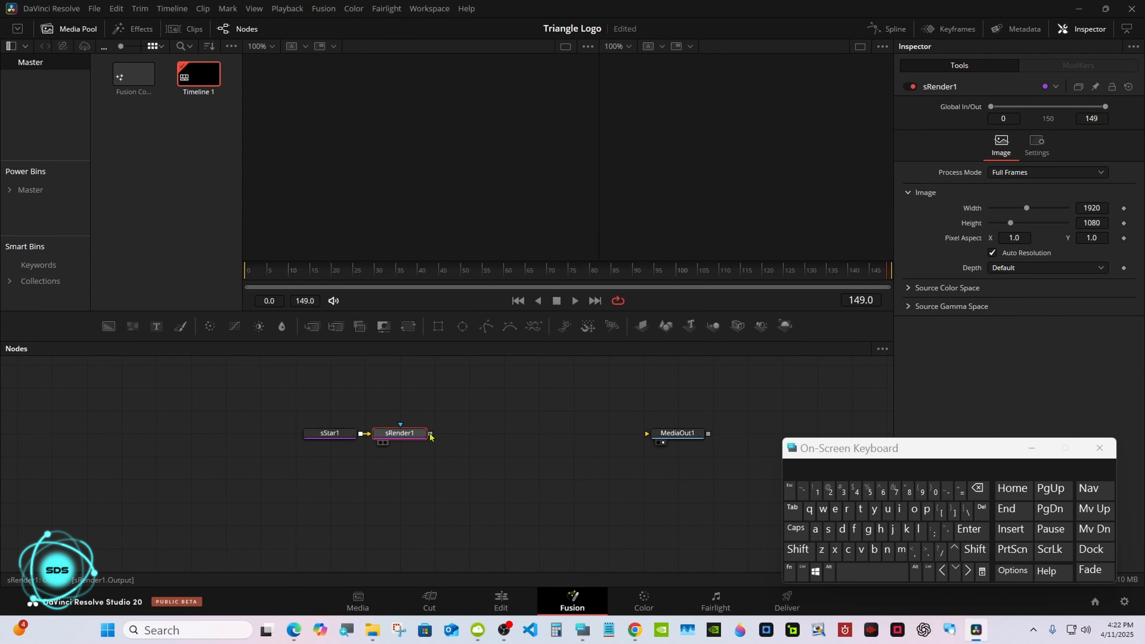
drag(430, 434, 736, 437)
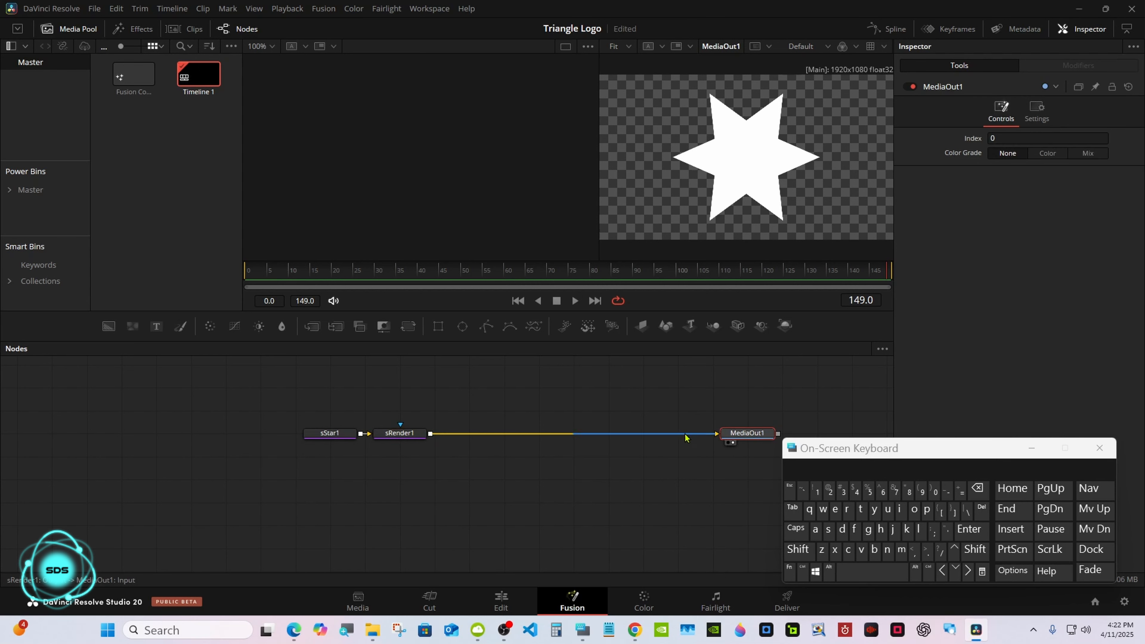
click(584, 436)
Select sStar1 and switch the preview to a single viewer.
click(340, 435)
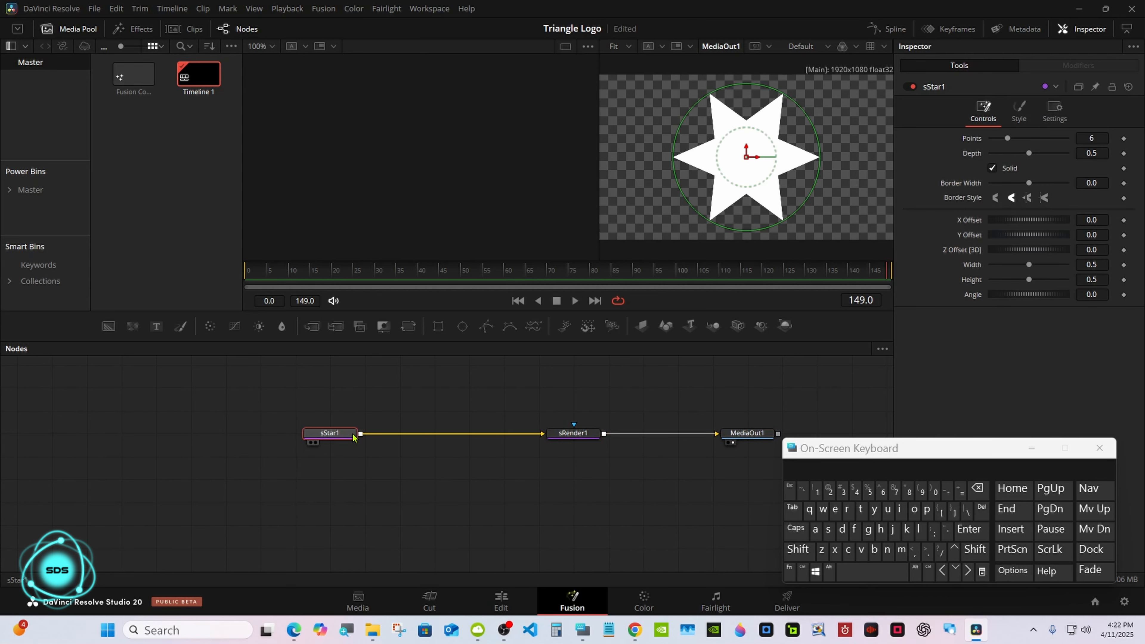
drag(599, 169, 562, 153)
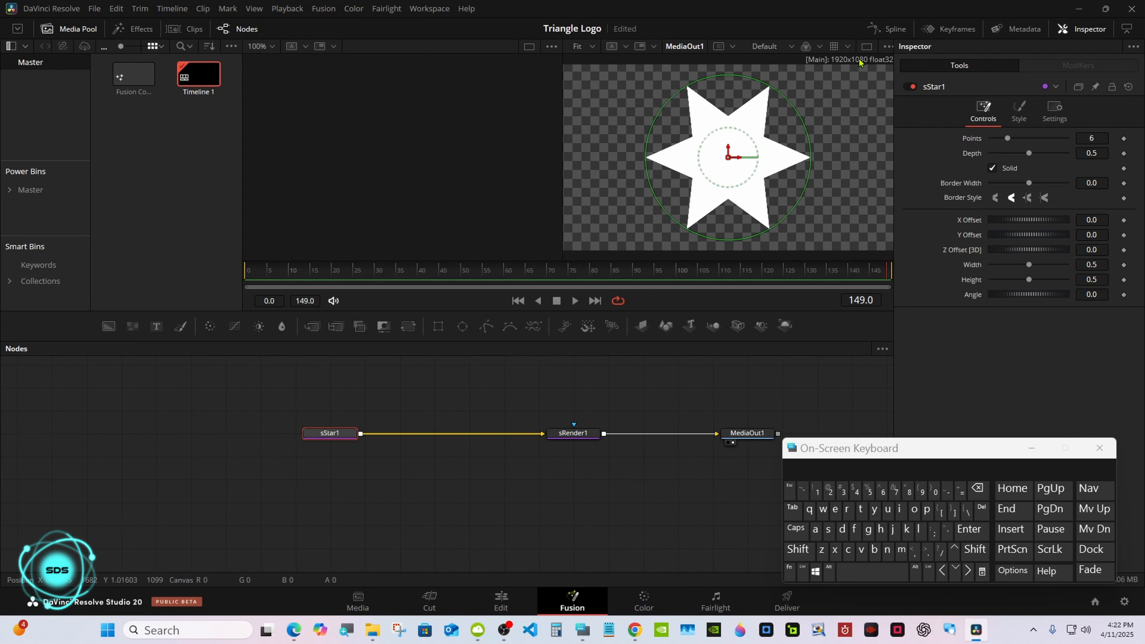
click(861, 46)
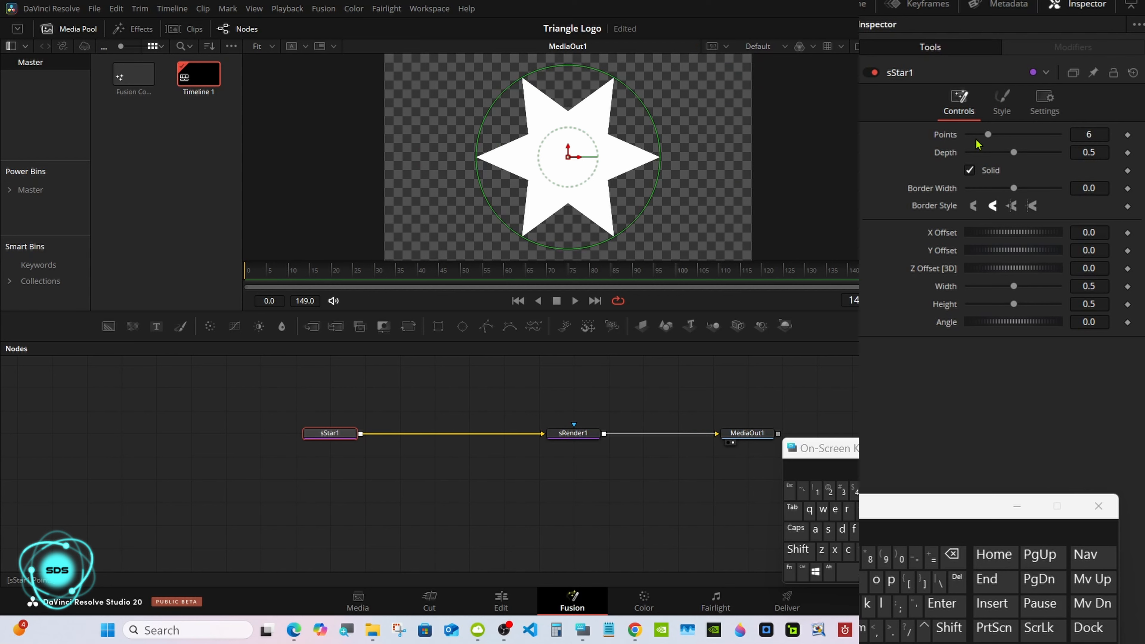
Shape sStar1 into an upright triangle by setting its Points to 3 and its Angle to -30.
drag(987, 135, 973, 139)
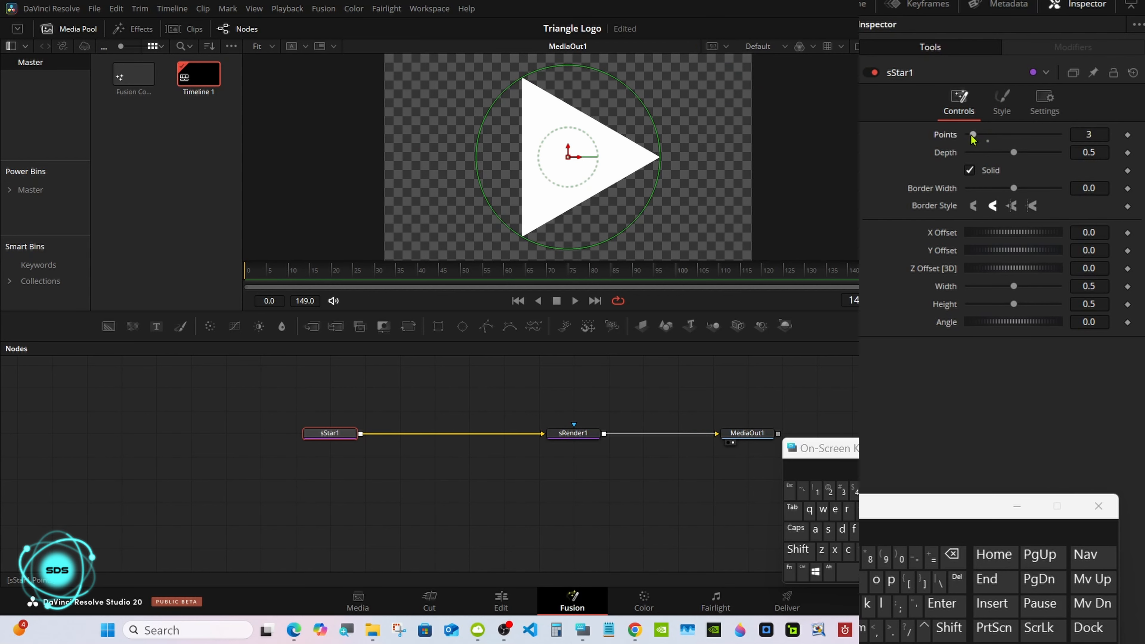
click(1093, 322)
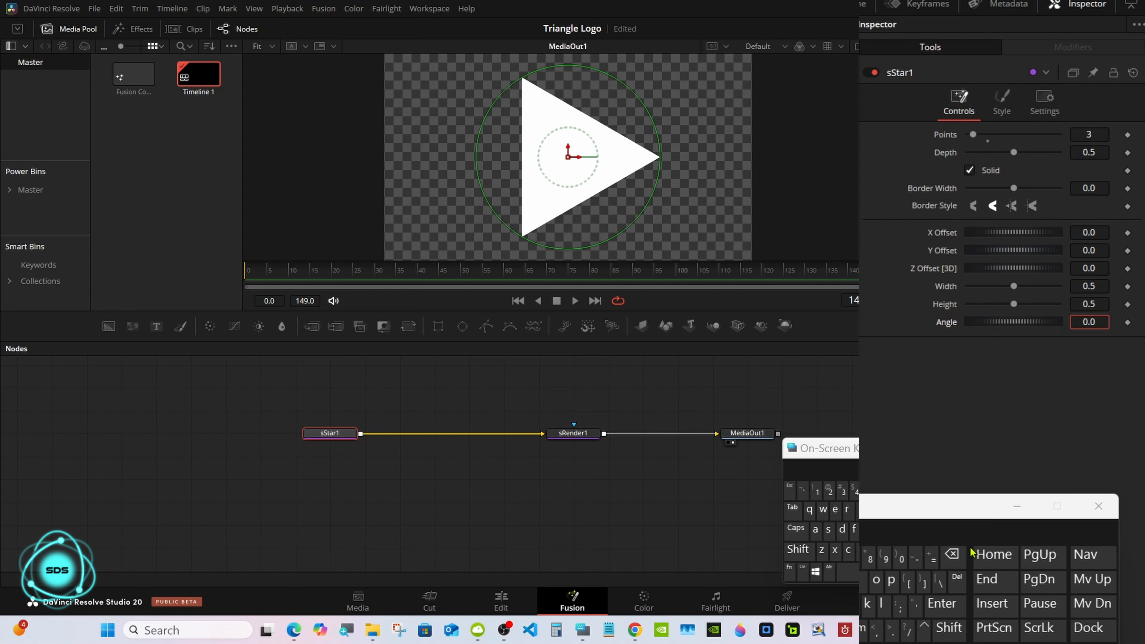
click(952, 555)
click(920, 558)
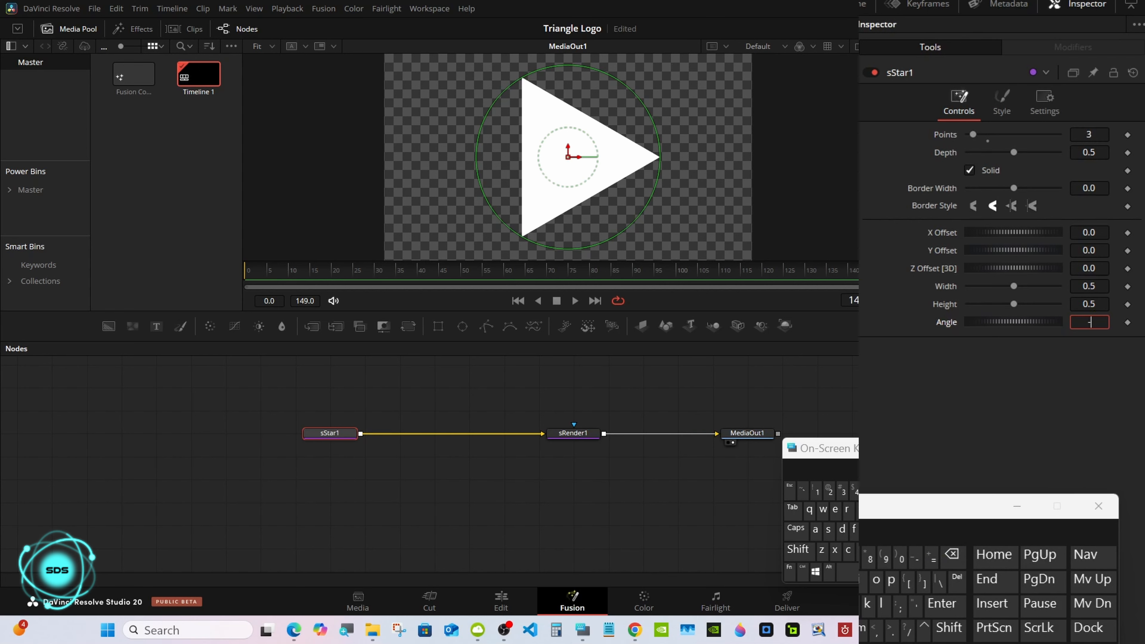
click(842, 492)
click(901, 558)
click(943, 603)
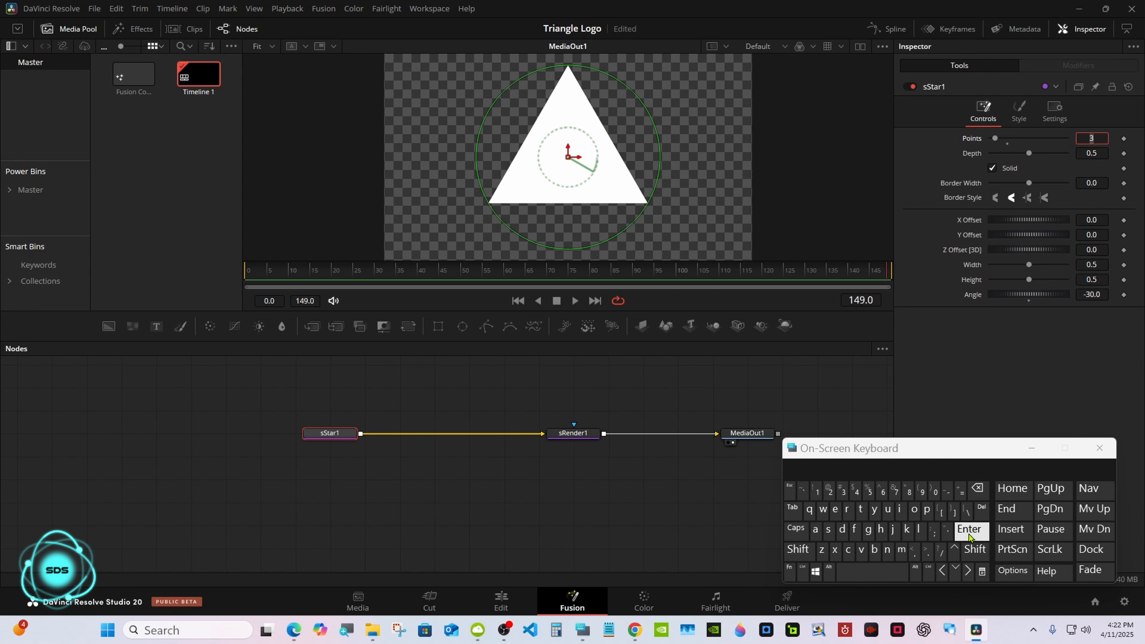
Insert a Transform node after sRender1 and set its Center Y to 0.4.
click(574, 435)
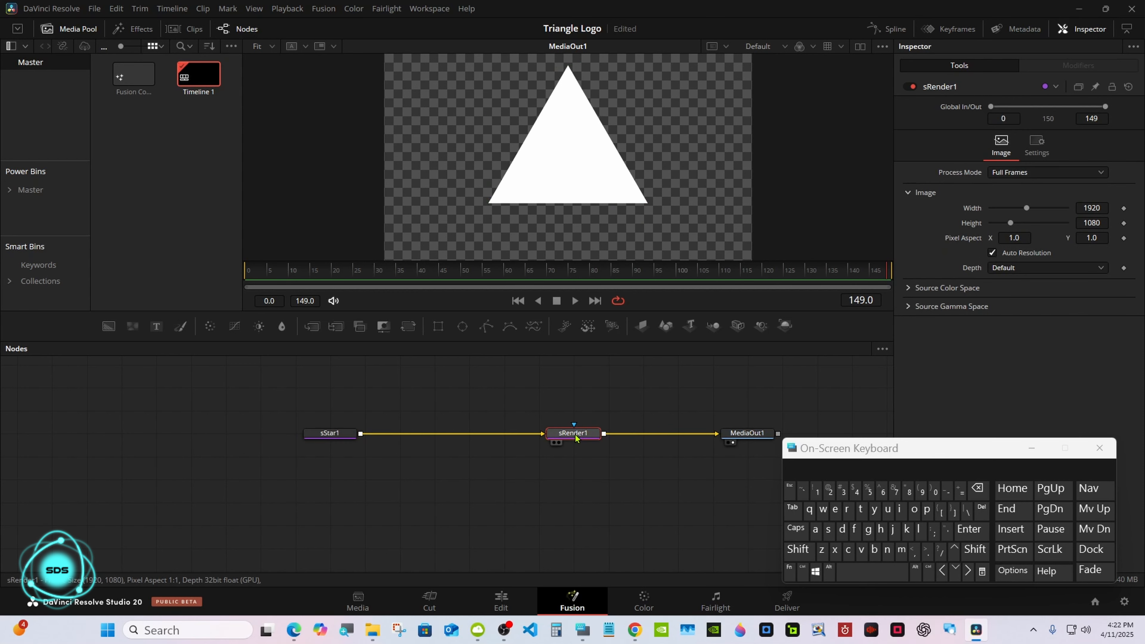
click(407, 332)
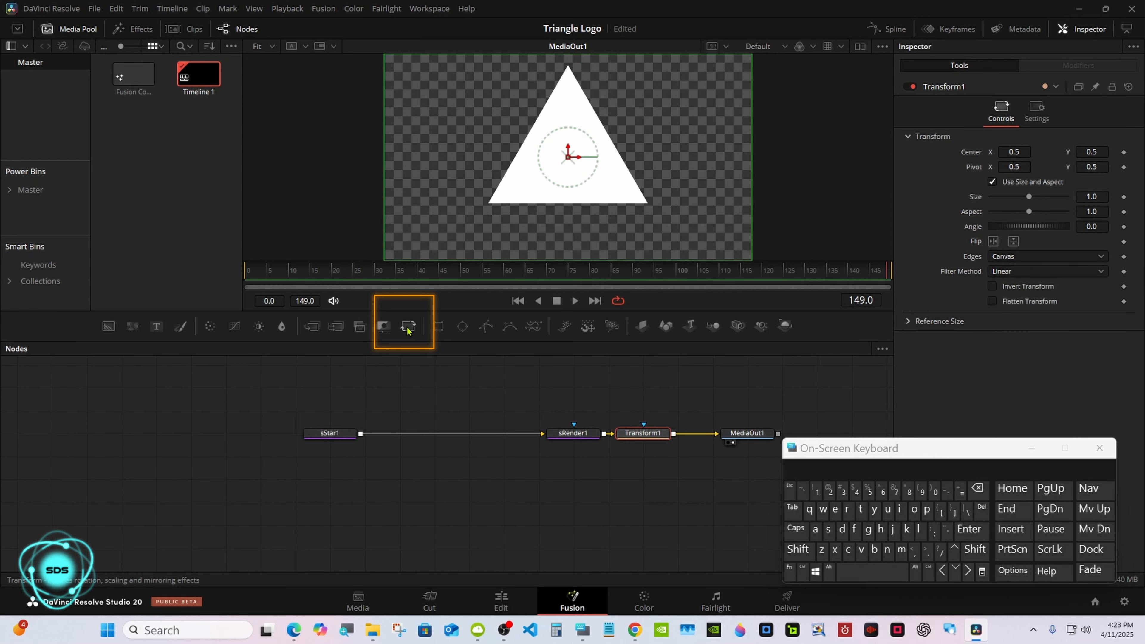
click(1100, 152)
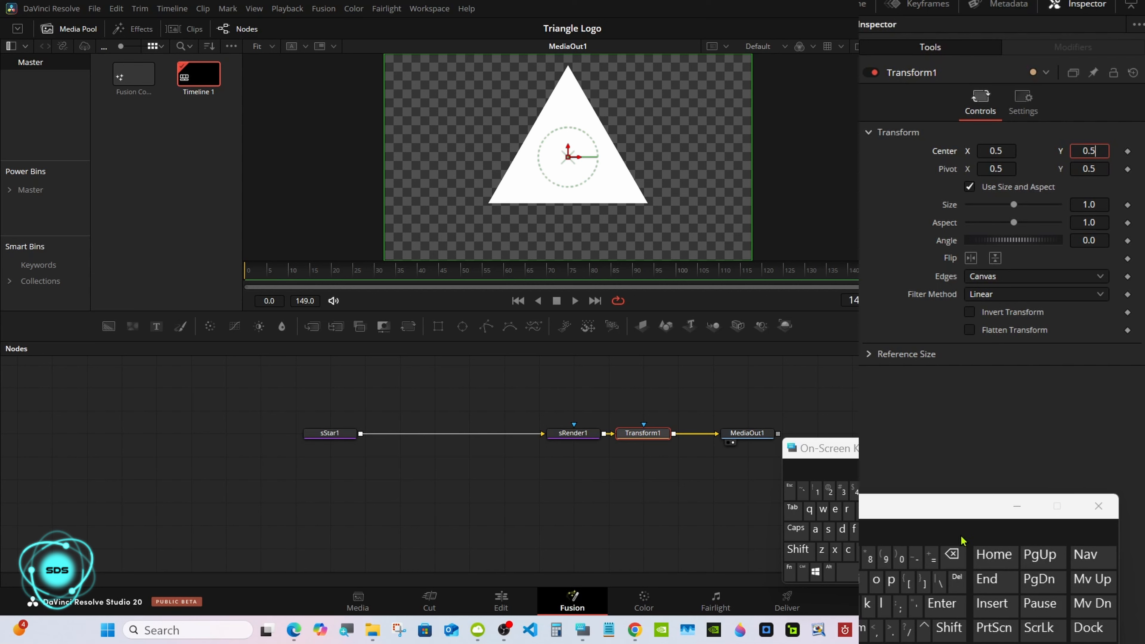
click(952, 554)
click(855, 492)
click(942, 605)
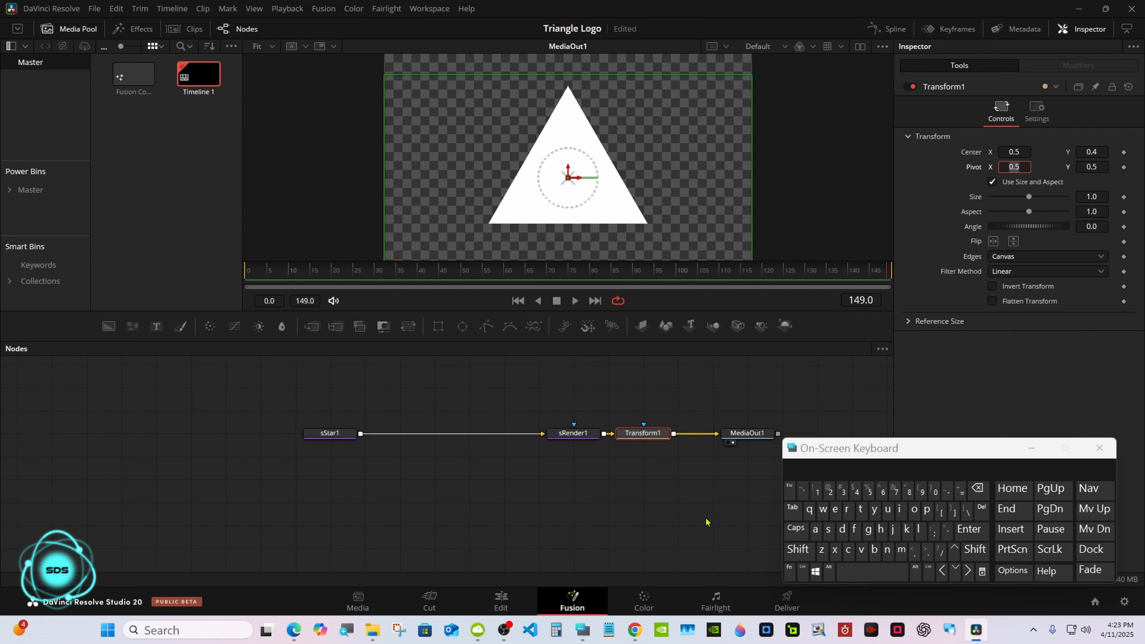
Copy sStar1, paste an instance of it beneath the original, and paste a regular copy below the instance.
click(345, 435)
right_click(345, 435)
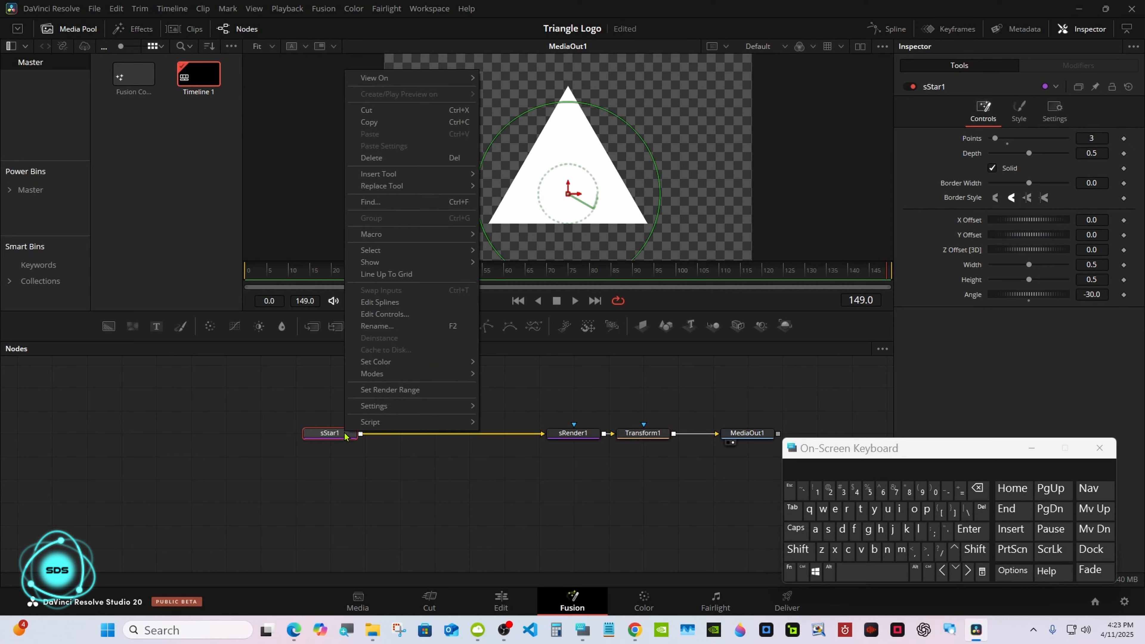
click(378, 125)
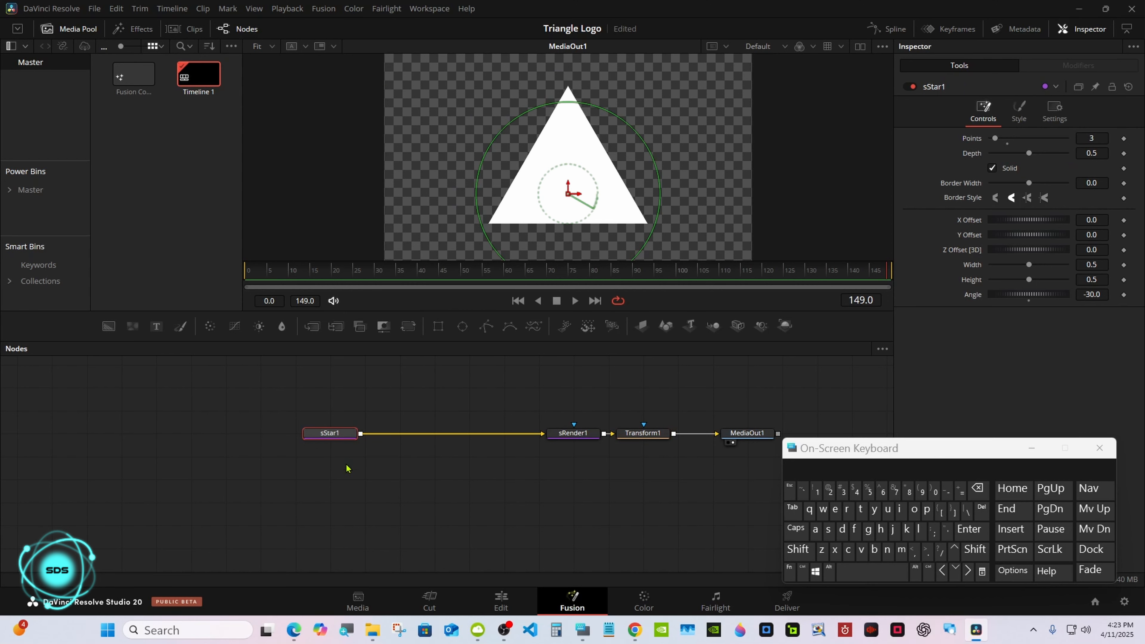
click(338, 487)
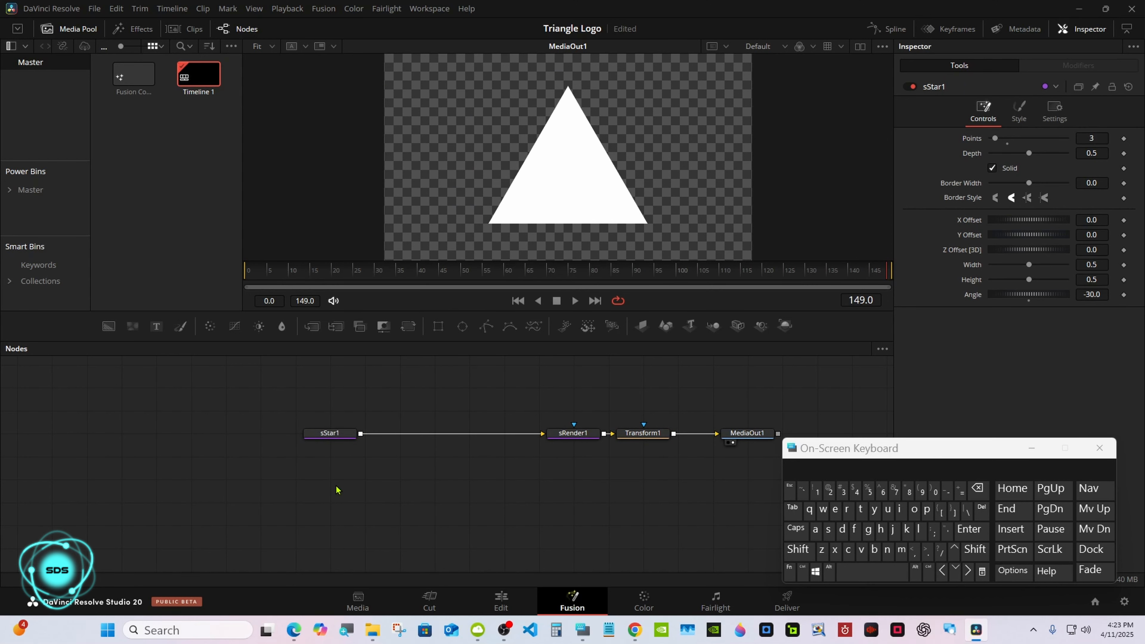
right_click(336, 491)
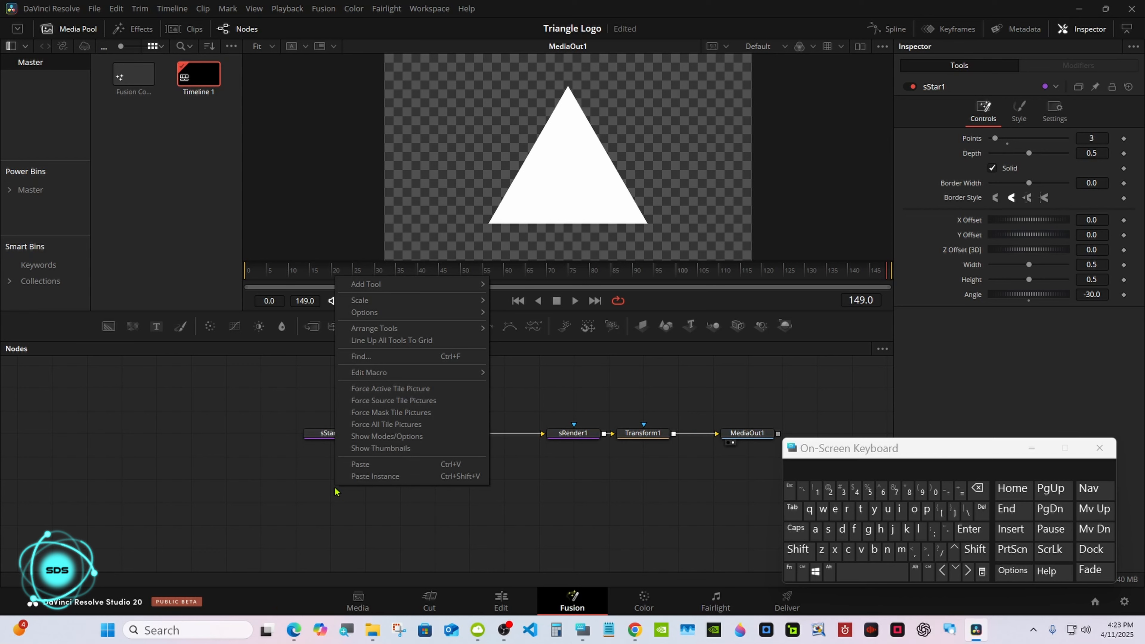
click(356, 477)
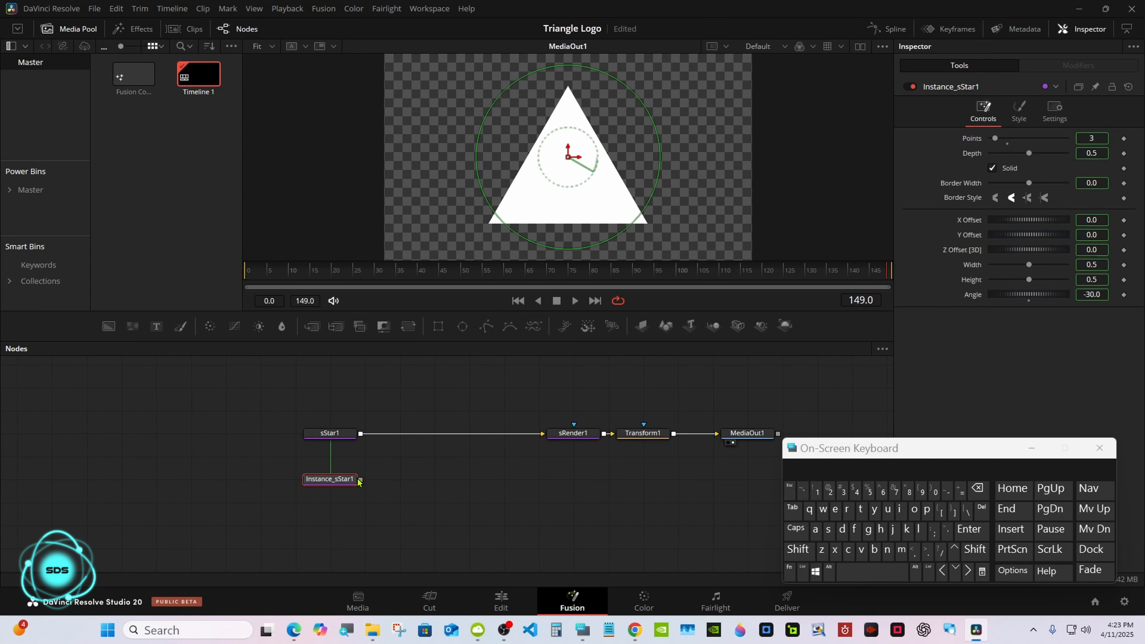
right_click(331, 531)
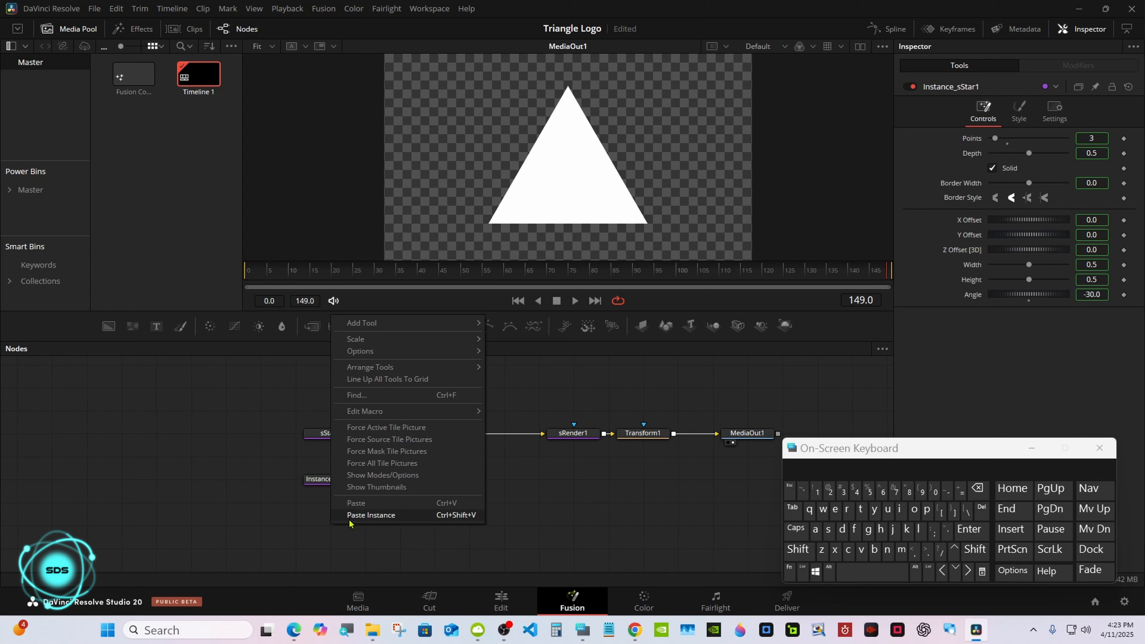
click(375, 504)
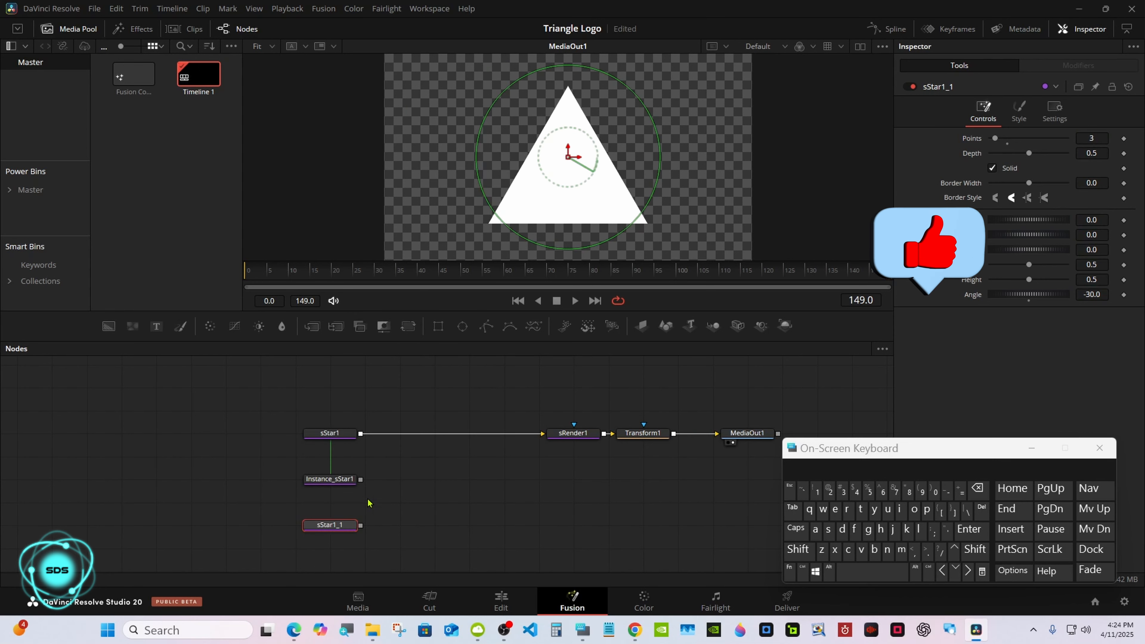
Merge the instanced star with sStar1 through an sMerge node placed before sRender1, moving the On-Screen Keyboard aside.
drag(358, 478, 412, 433)
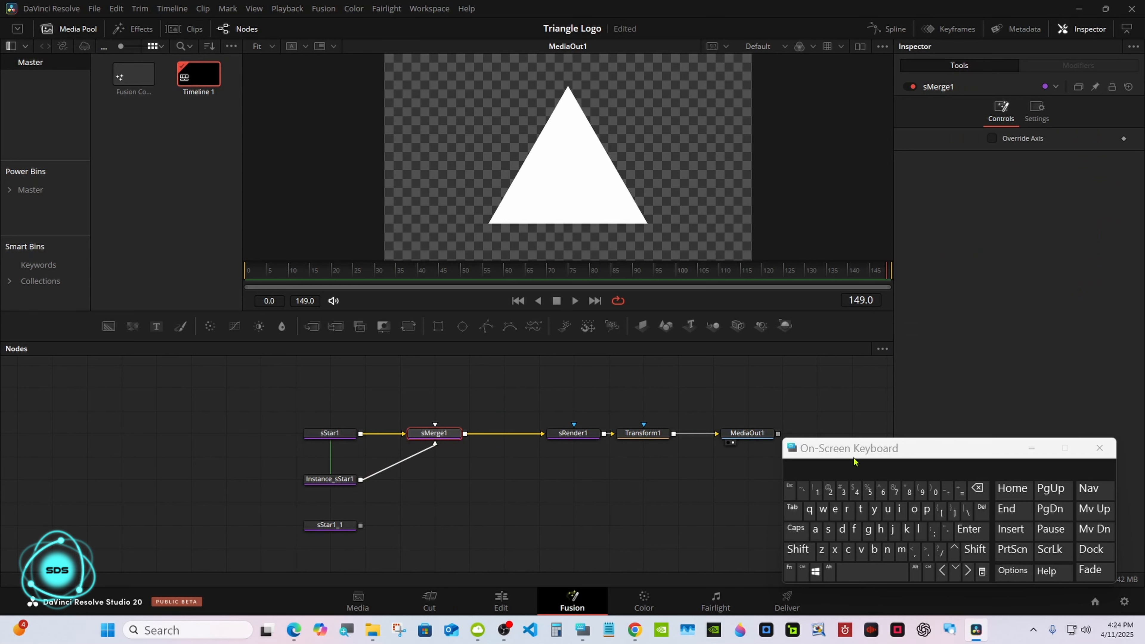
drag(857, 454, 742, 465)
Deinstance the Border Width, Solid, Width and Height parameters of Instance_sStar1.
click(337, 481)
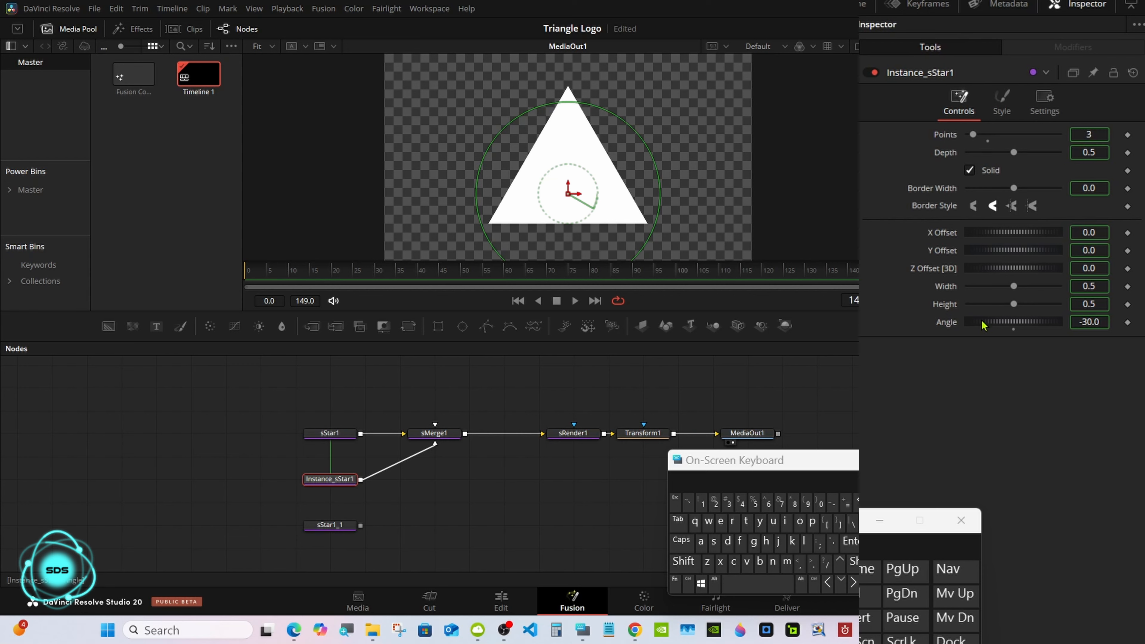
right_click(947, 192)
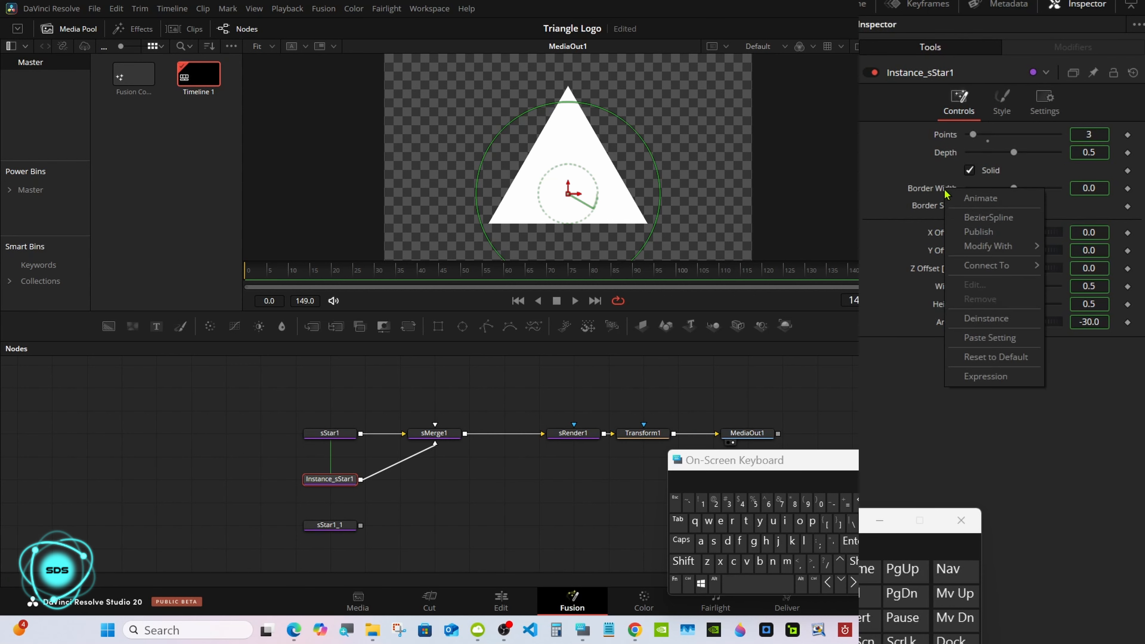
click(982, 321)
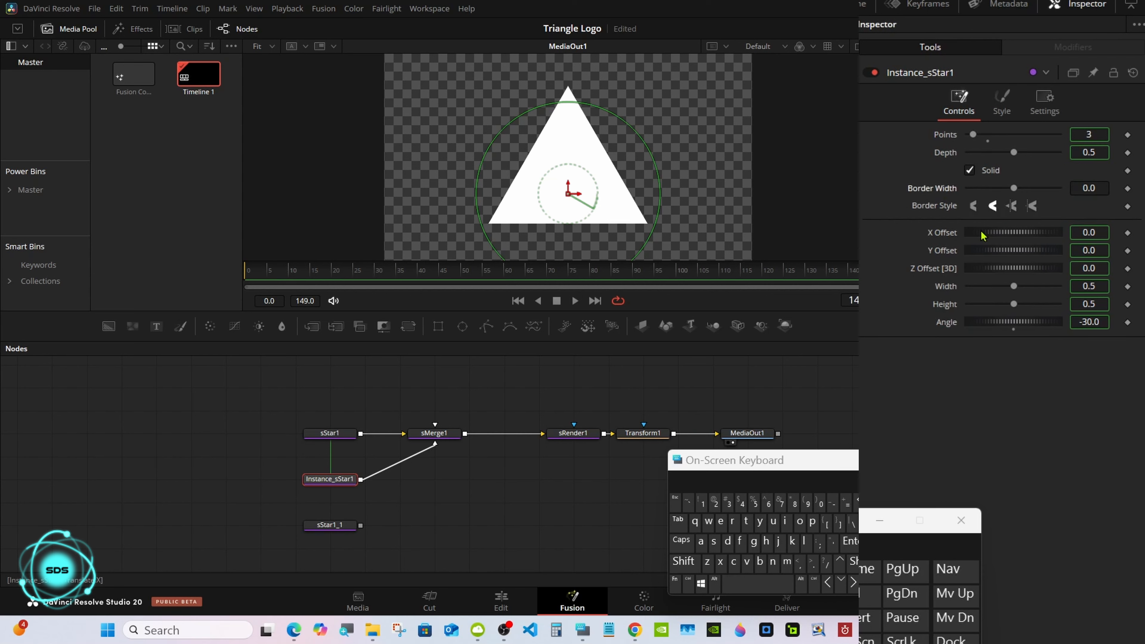
right_click(990, 170)
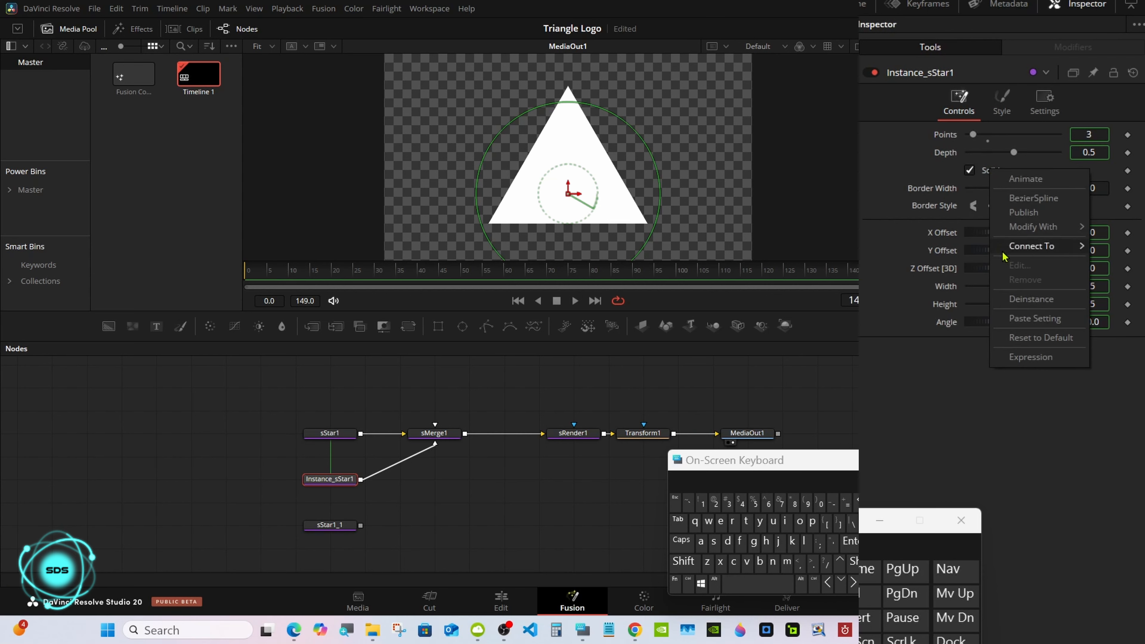
click(1023, 303)
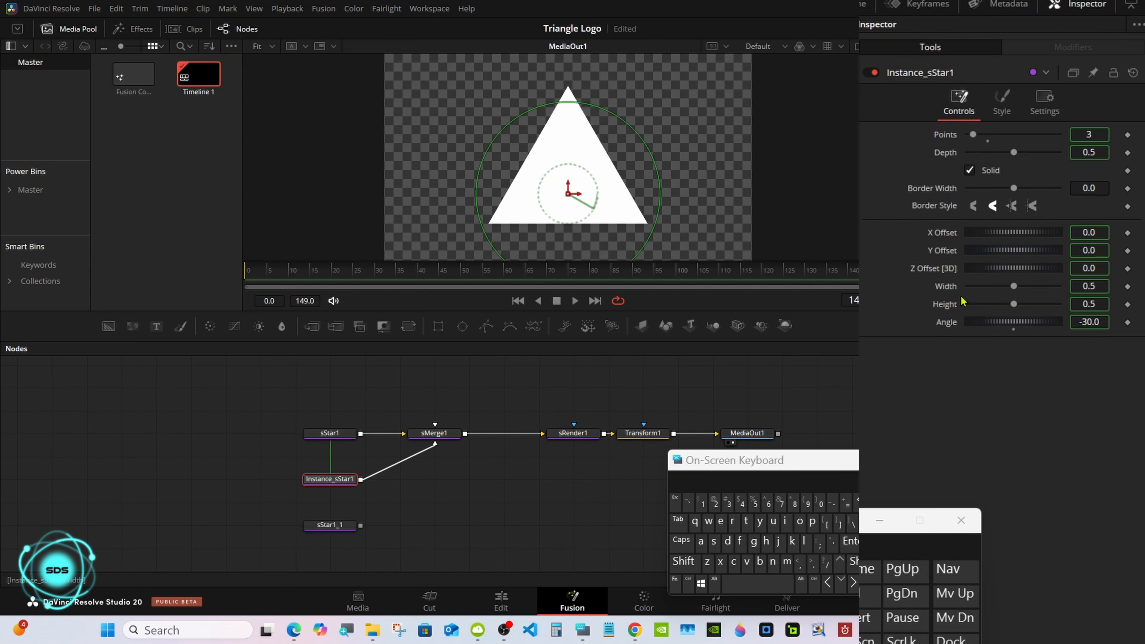
right_click(952, 293)
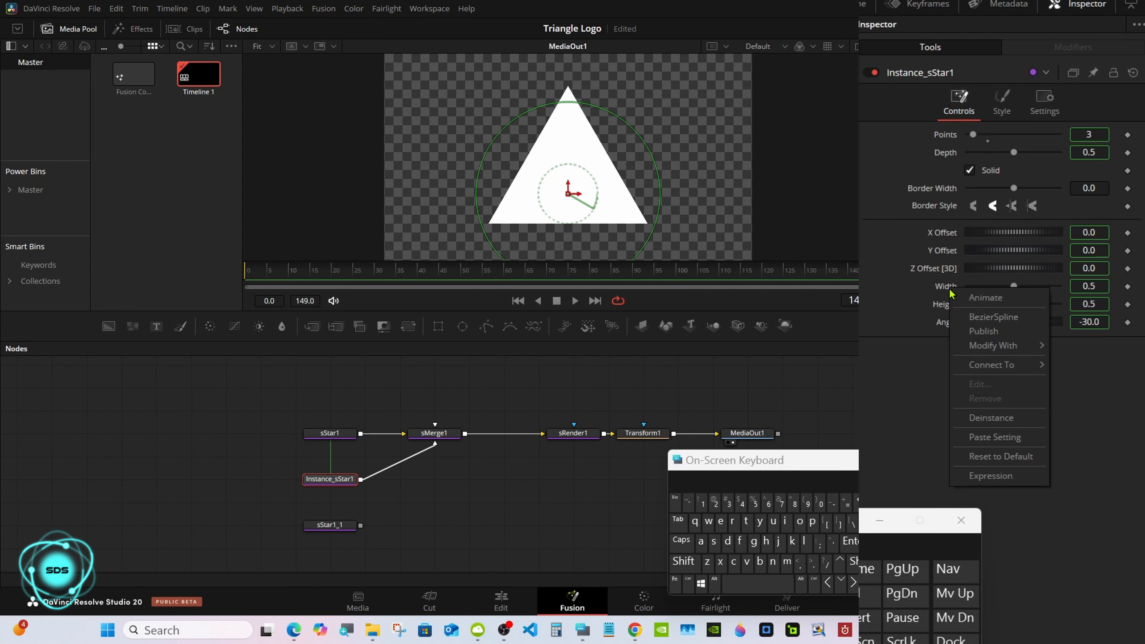
click(984, 419)
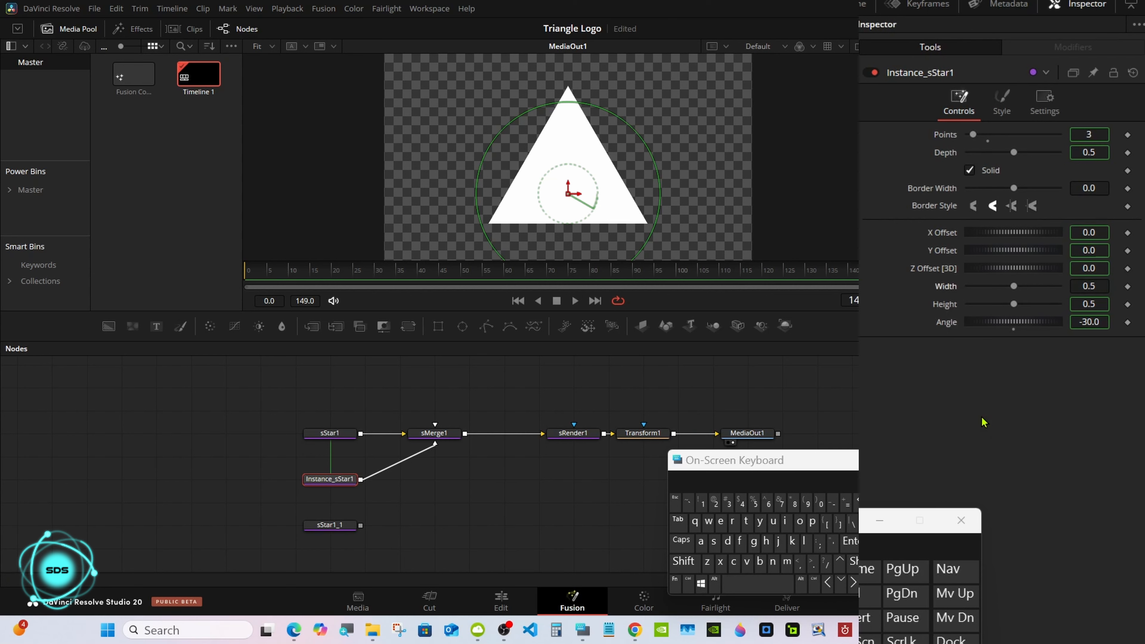
right_click(950, 308)
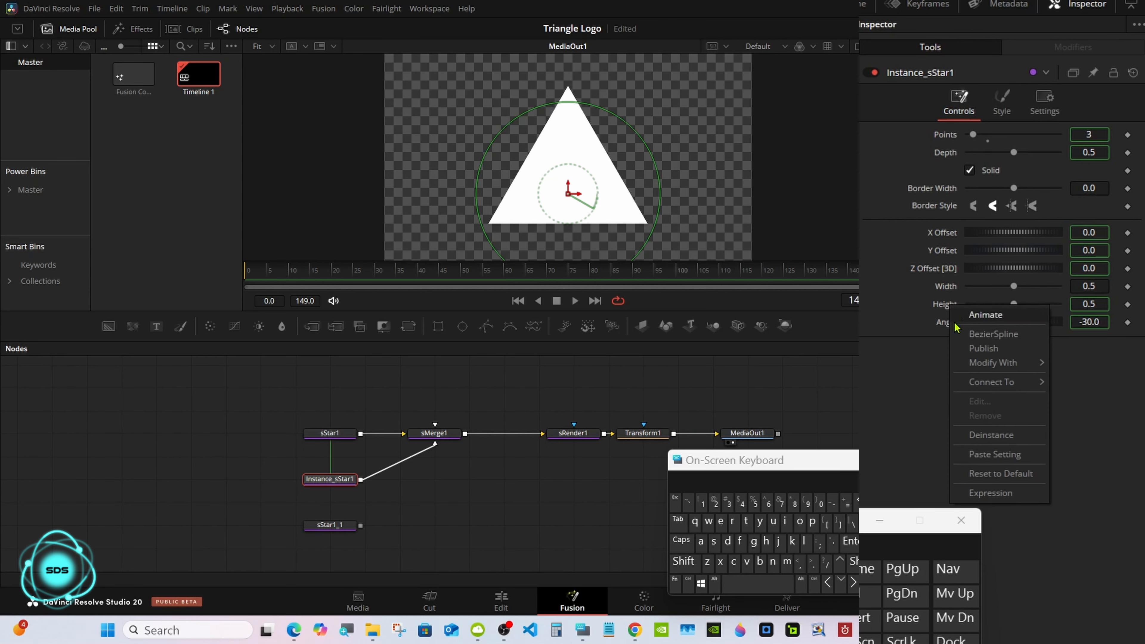
click(976, 434)
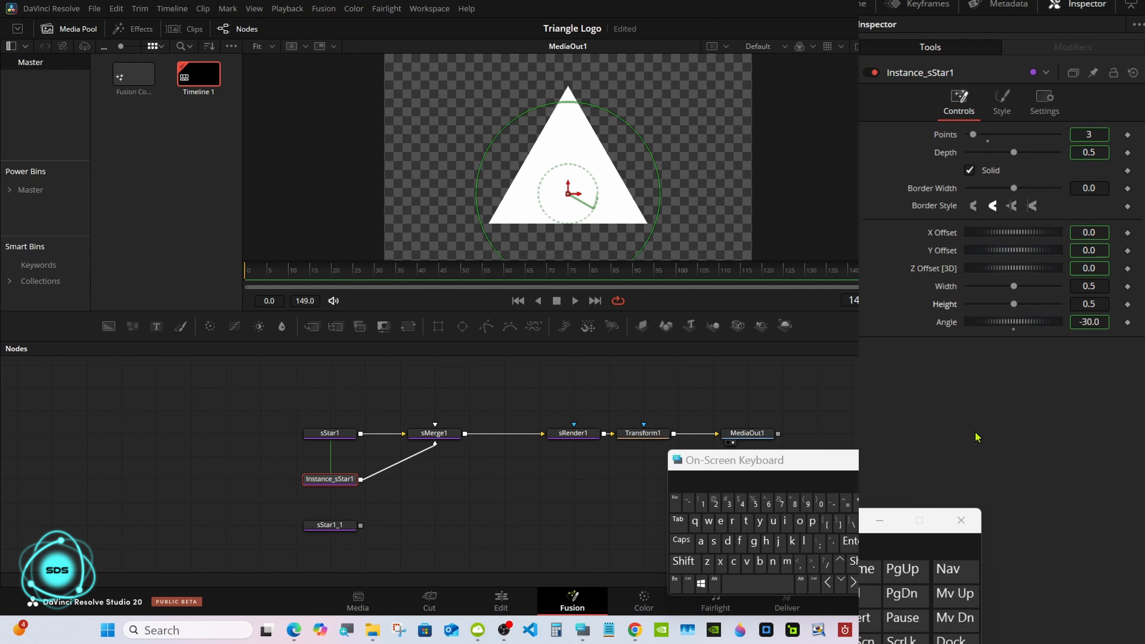
Link the Width of Instance_sStar1 to its Height with an expression, undoing the trial Height change first.
drag(1014, 304, 997, 306)
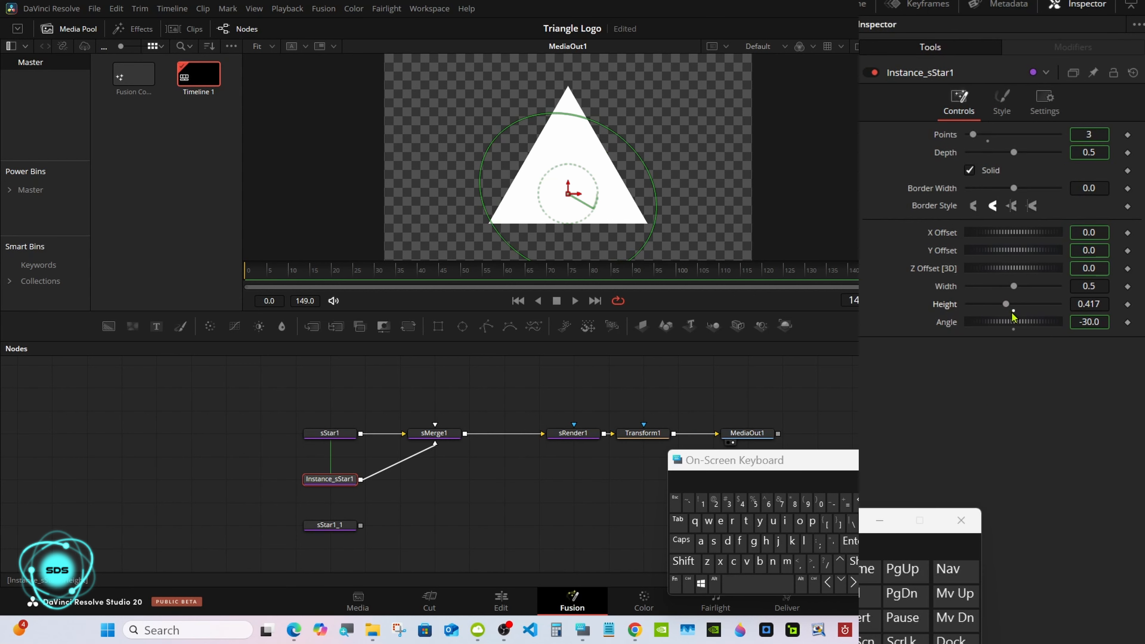
key(ctrl+z)
right_click(951, 288)
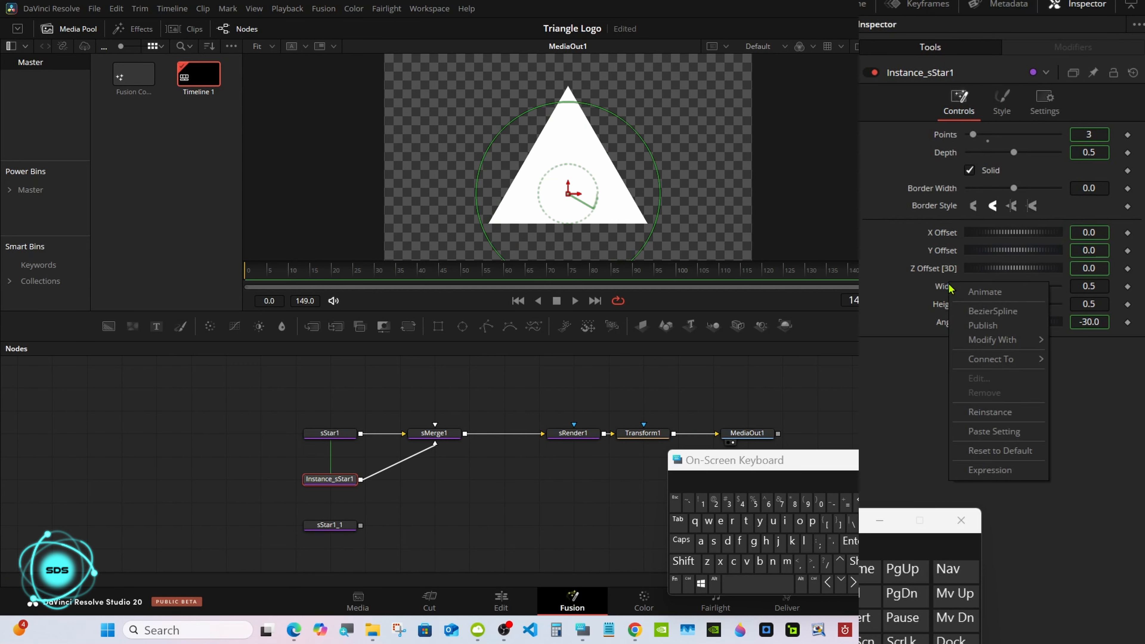
click(986, 470)
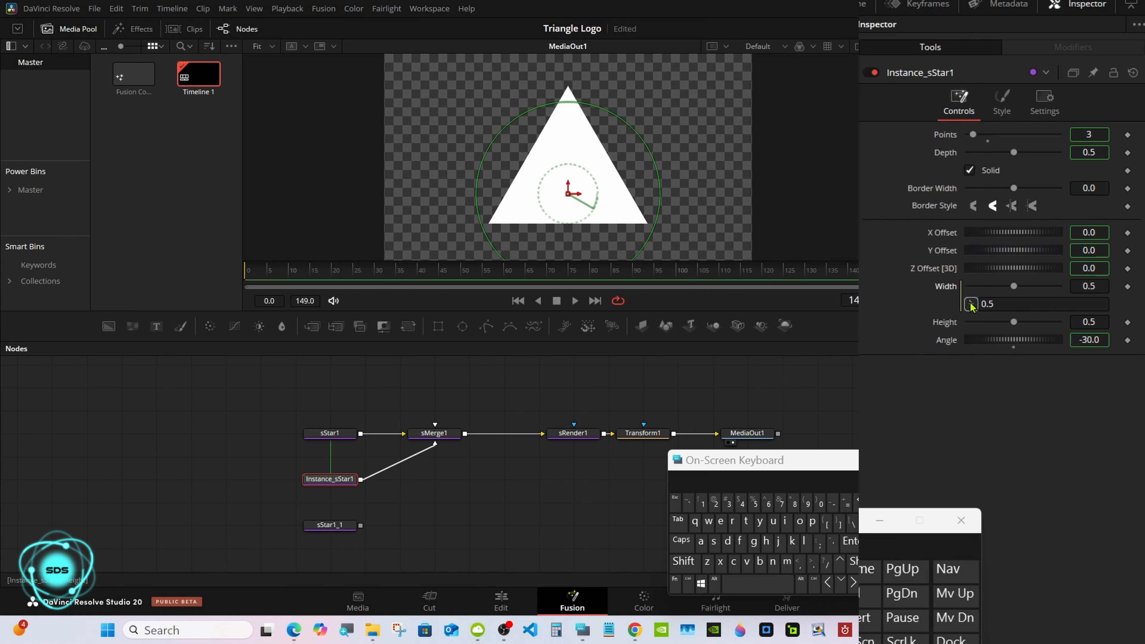
drag(972, 305, 1007, 323)
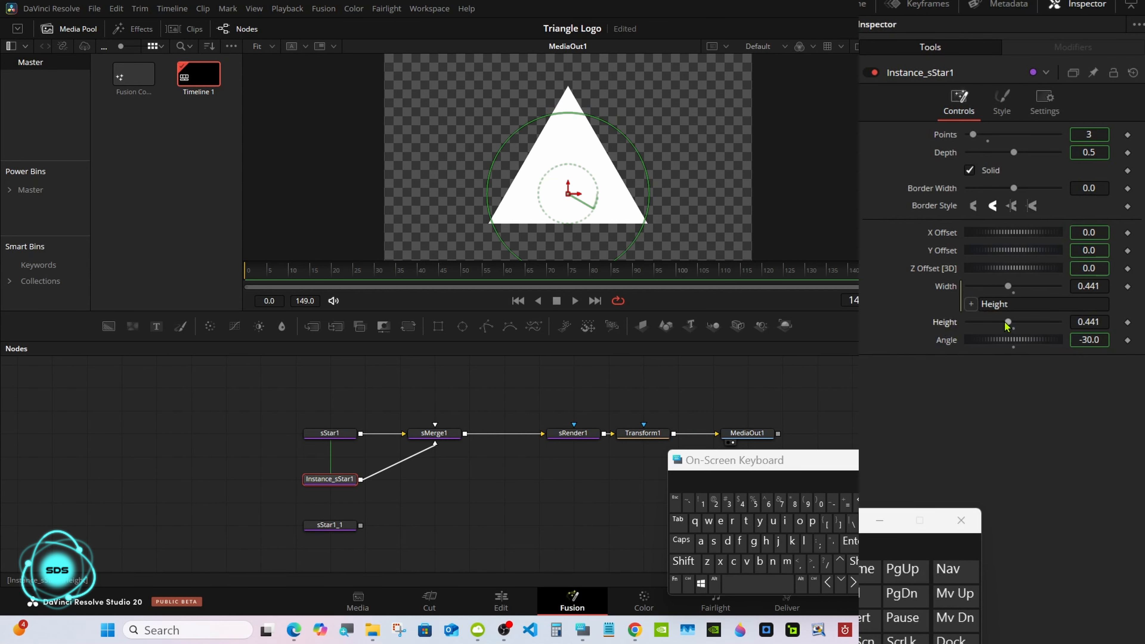
Set the Height of Instance_sStar1 to 0.4.
click(1096, 322)
click(857, 500)
click(857, 501)
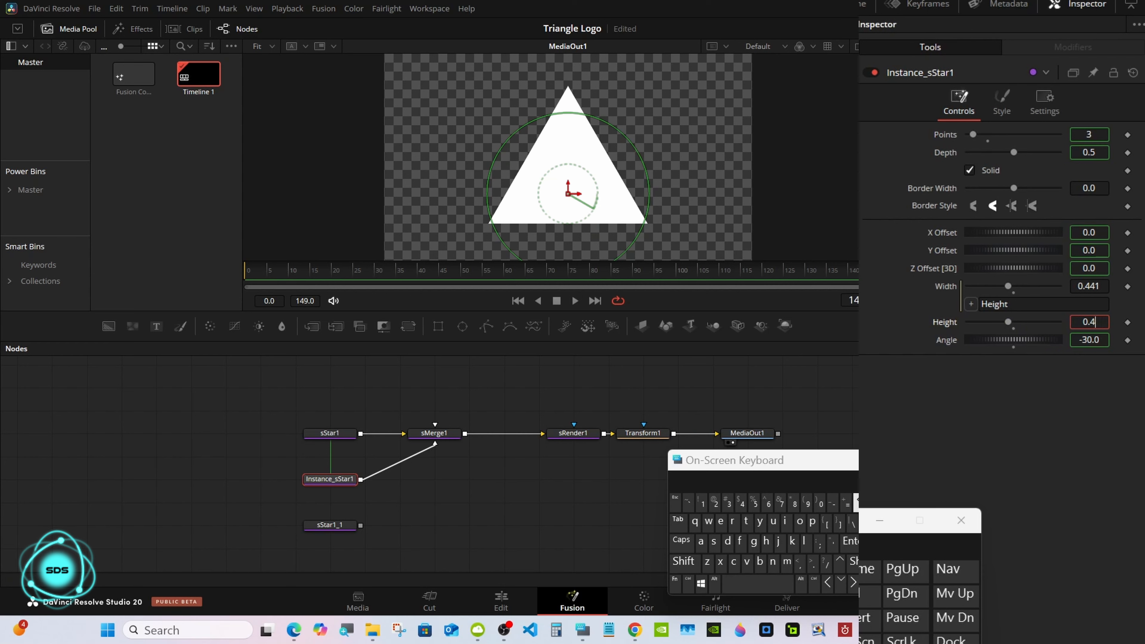
click(850, 541)
drag(790, 466, 798, 468)
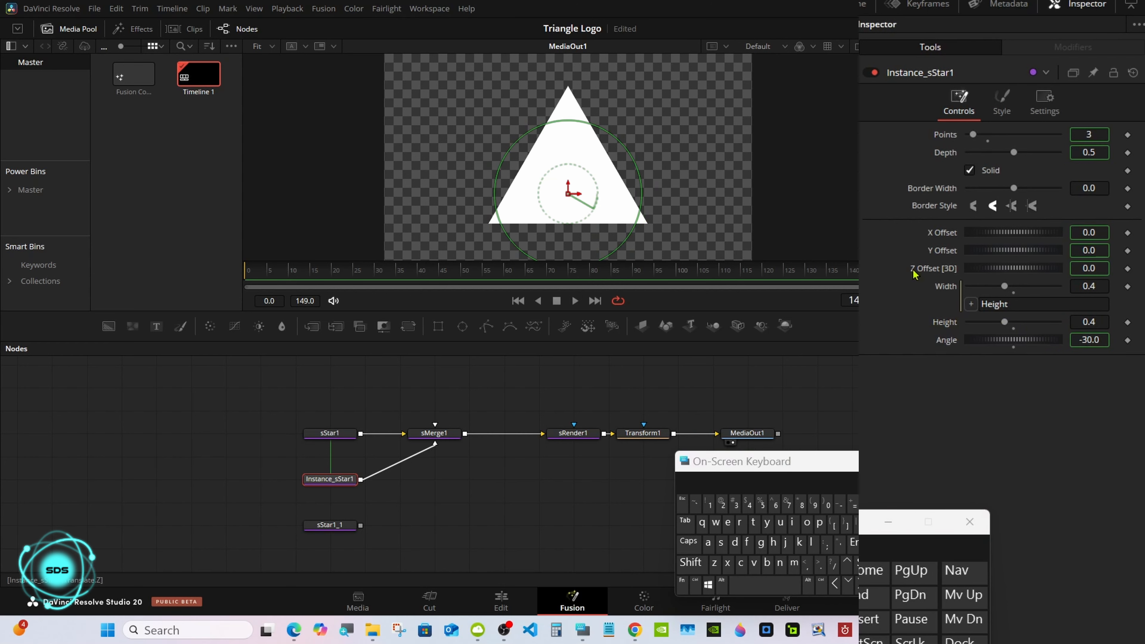
Change the style color of Instance_sStar1 to the blue basic color #5555ff.
click(1002, 105)
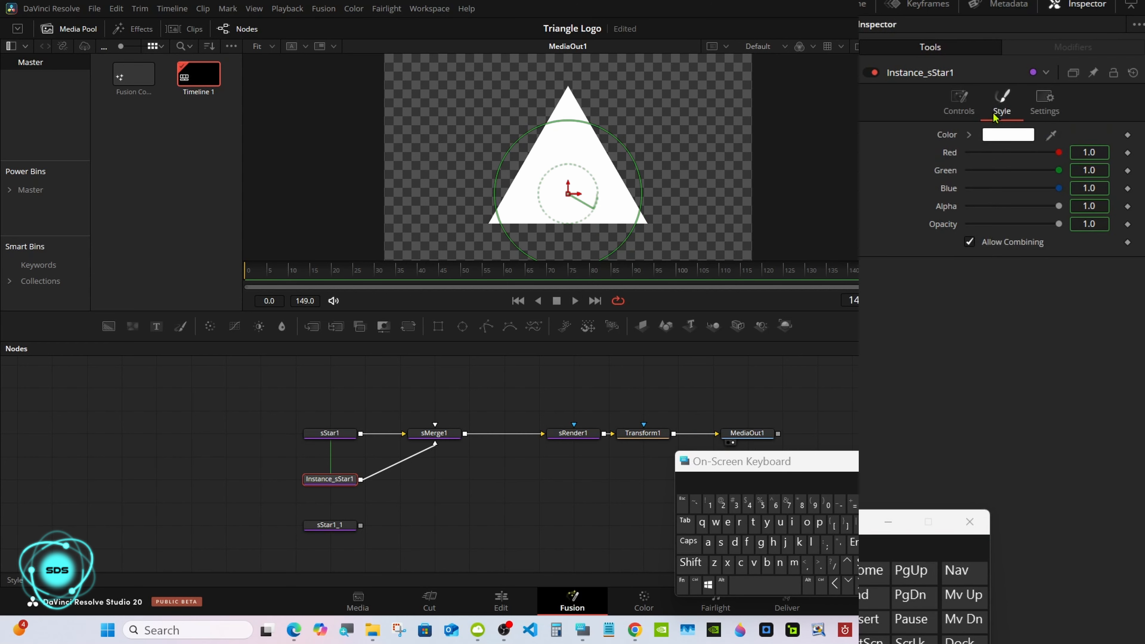
click(997, 136)
click(469, 287)
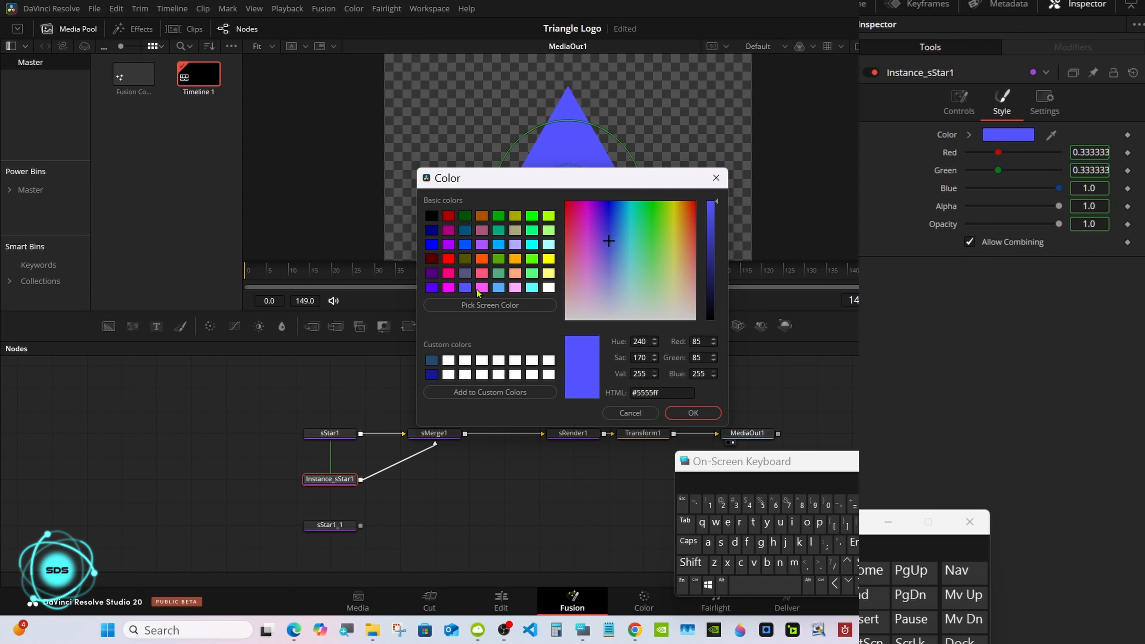
click(693, 414)
Turn sStar1 into an outline by disabling Solid and setting its Border Width to 0.005.
click(348, 434)
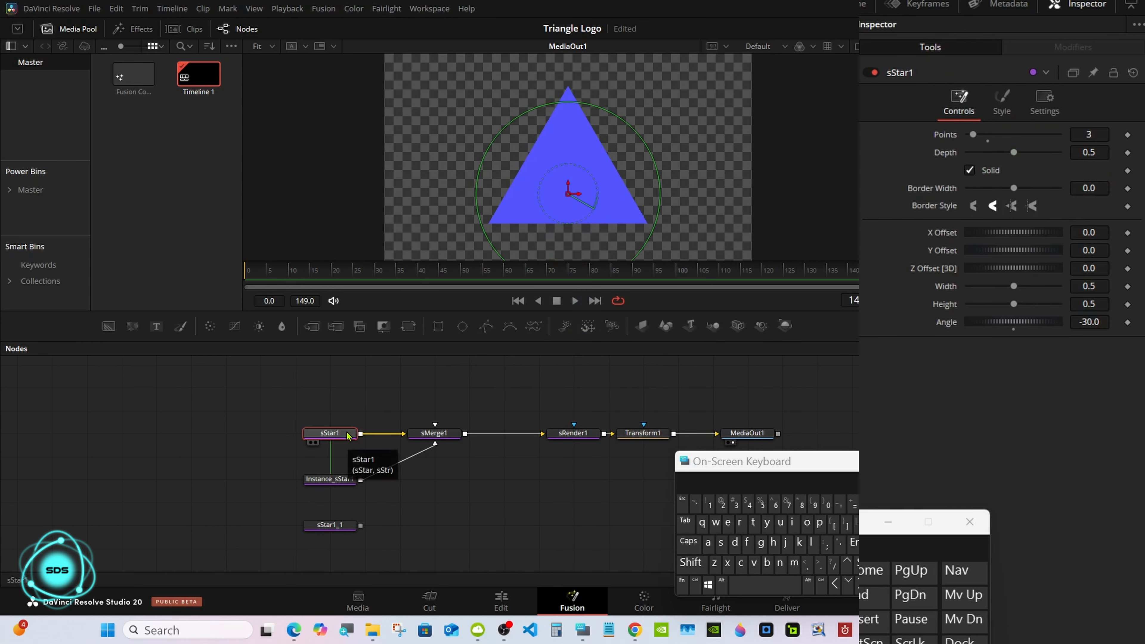
click(970, 171)
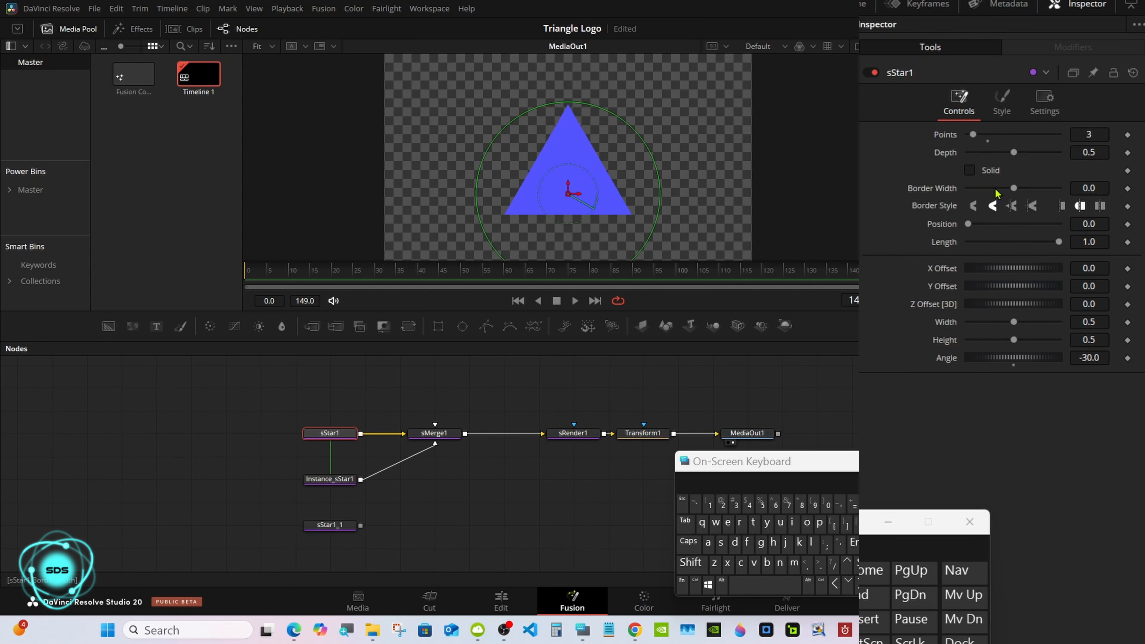
drag(1014, 189, 1016, 190)
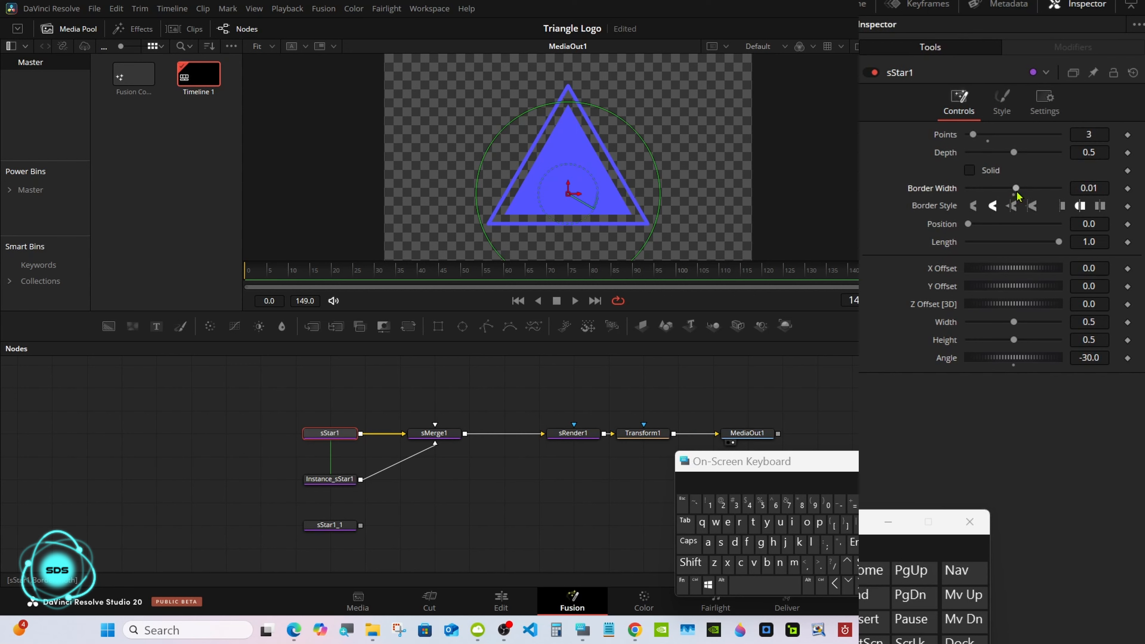
click(1092, 188)
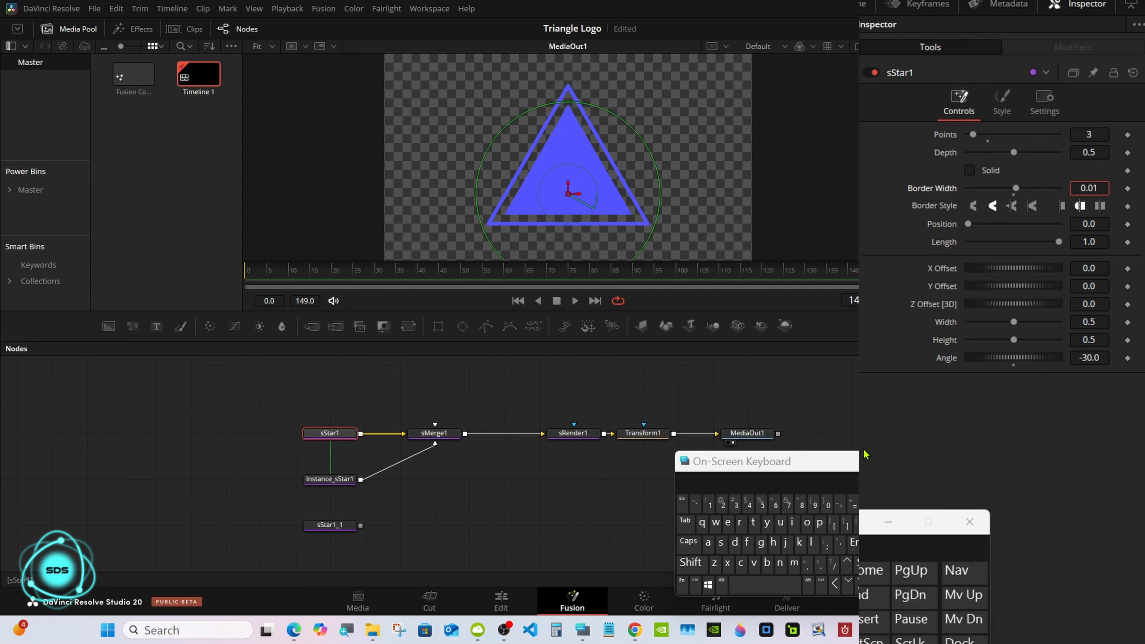
key(BackSpace)
text(05)
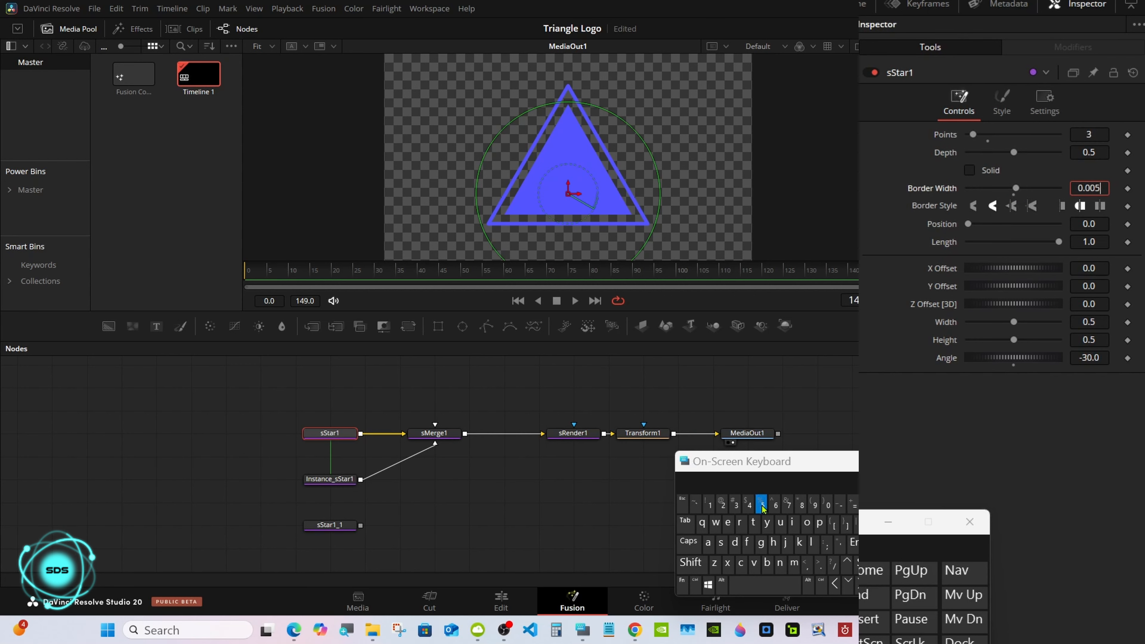
key(Return)
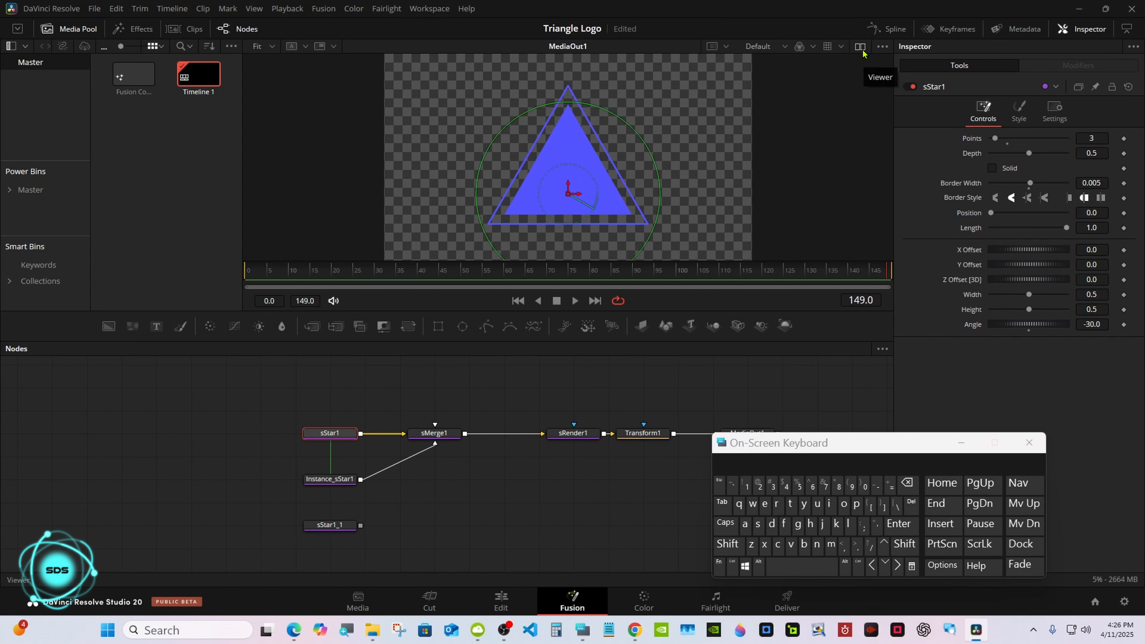
Turn off the viewer's Checker Underlay and deselect the sStar1 node.
click(882, 47)
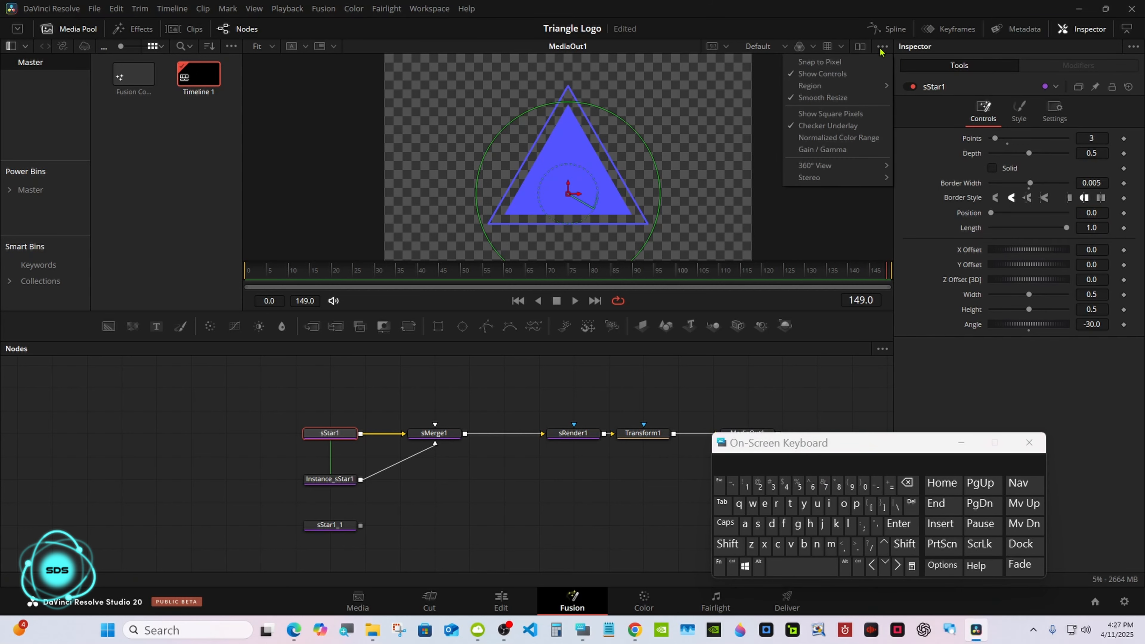
click(821, 127)
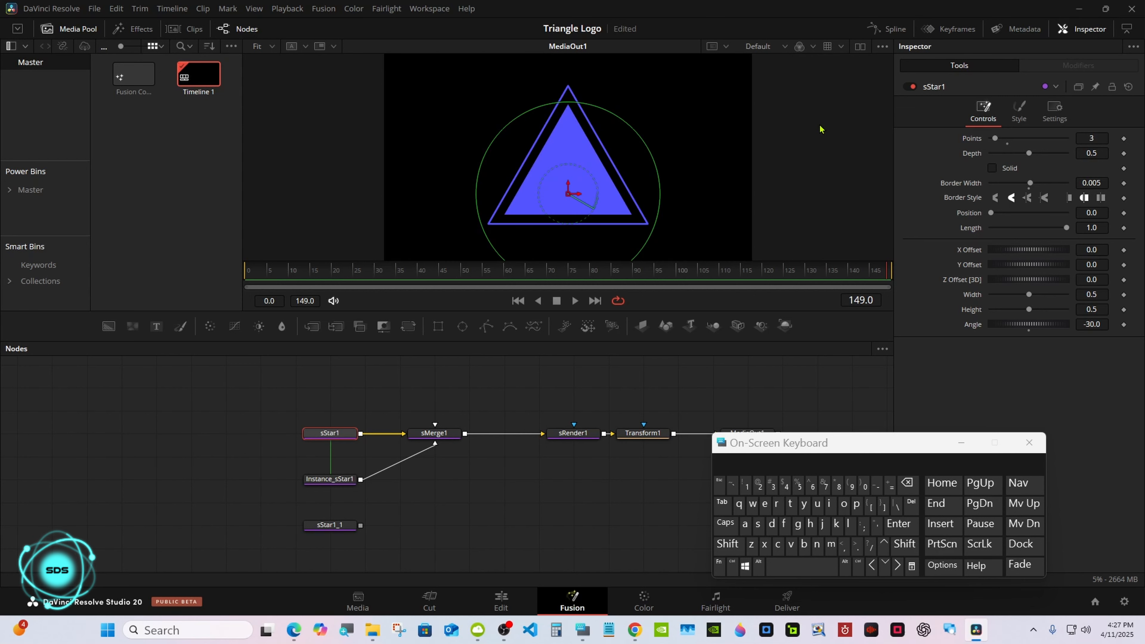
click(625, 402)
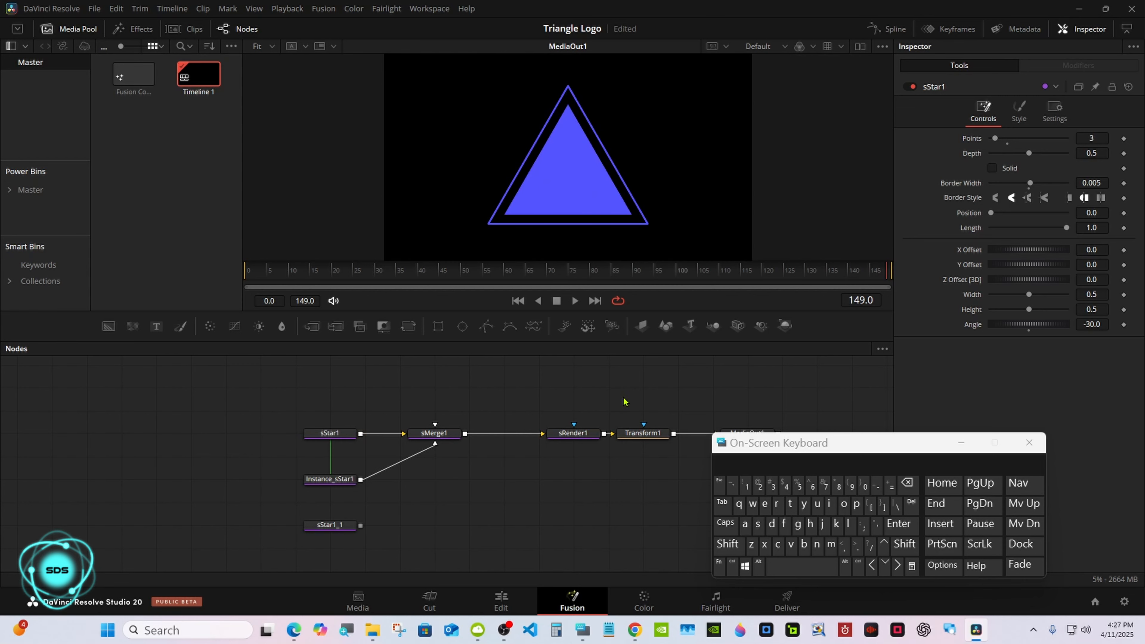
Link the Width of sStar1 to its Height with an expression, moving the On-Screen Keyboard out of the way.
drag(854, 451, 648, 471)
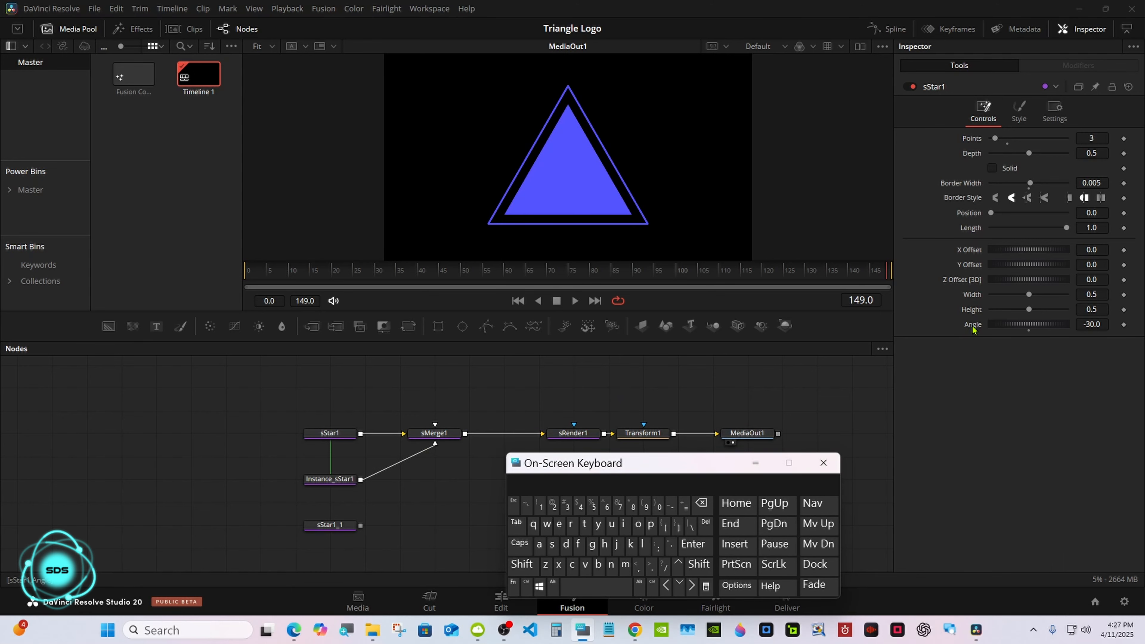
right_click(974, 294)
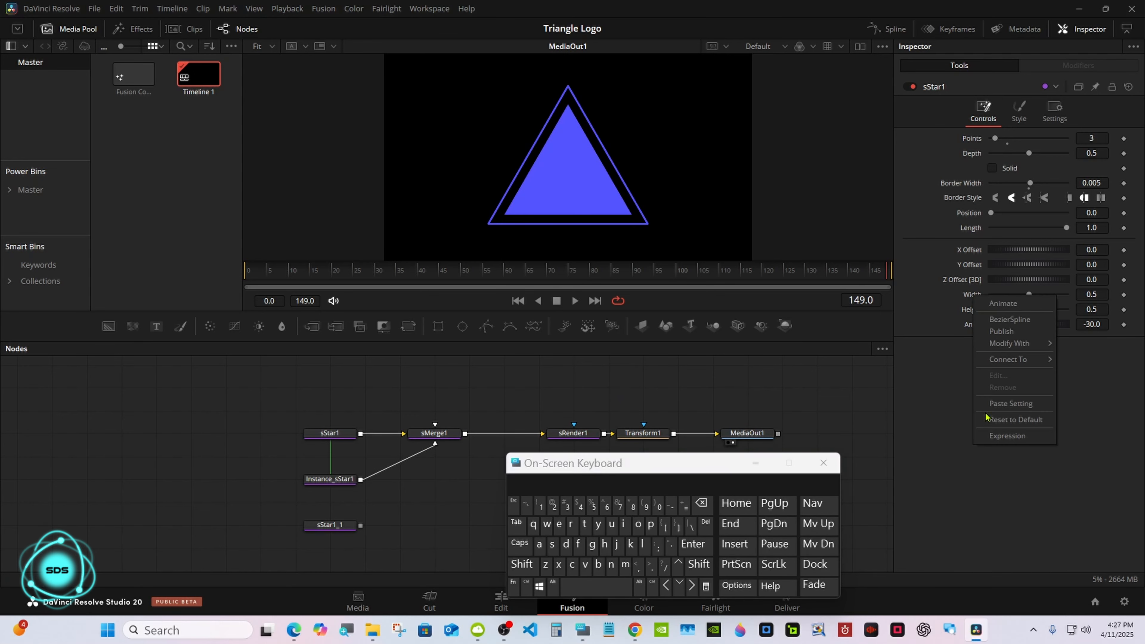
click(1008, 438)
drag(992, 311, 974, 324)
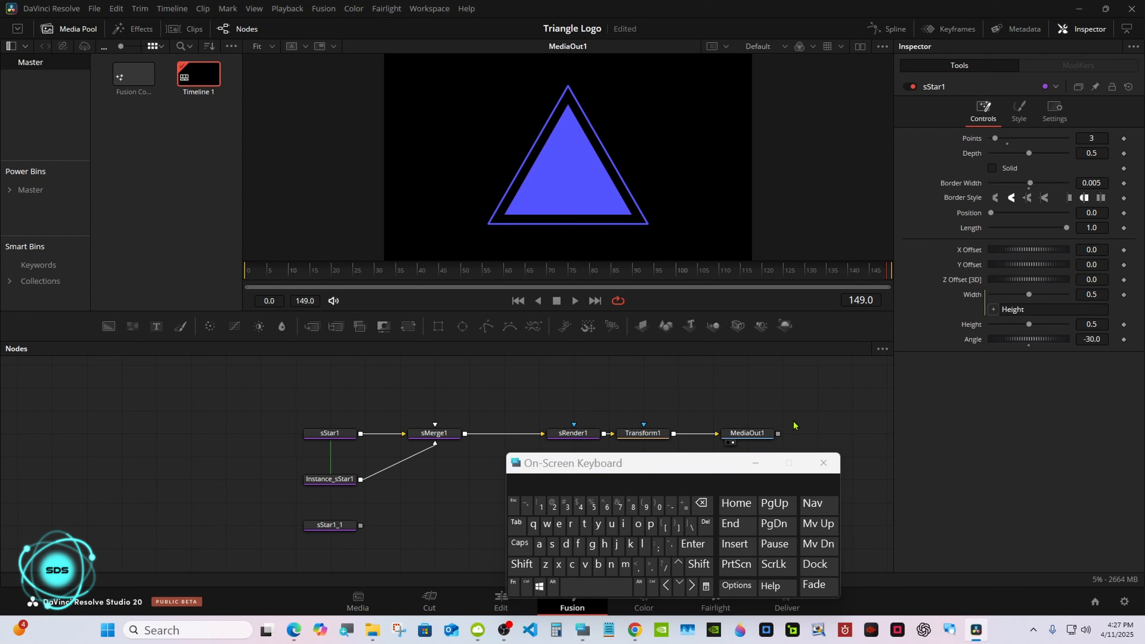
drag(672, 469, 856, 469)
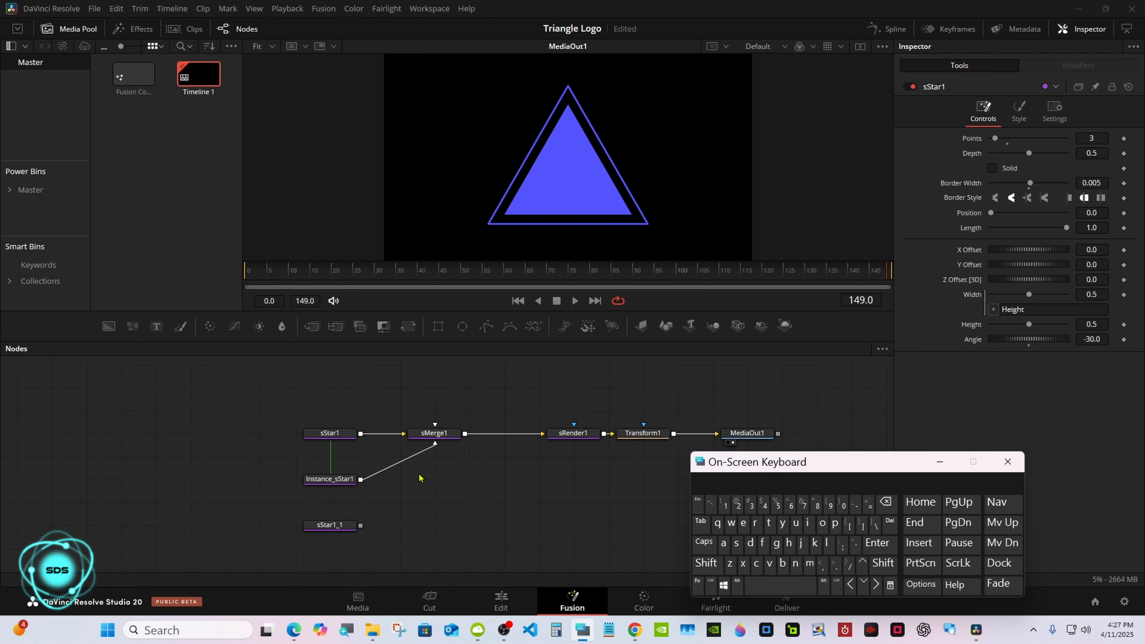
Connect sStar1_1 to sMerge1 and disable its Solid option.
drag(360, 526, 434, 434)
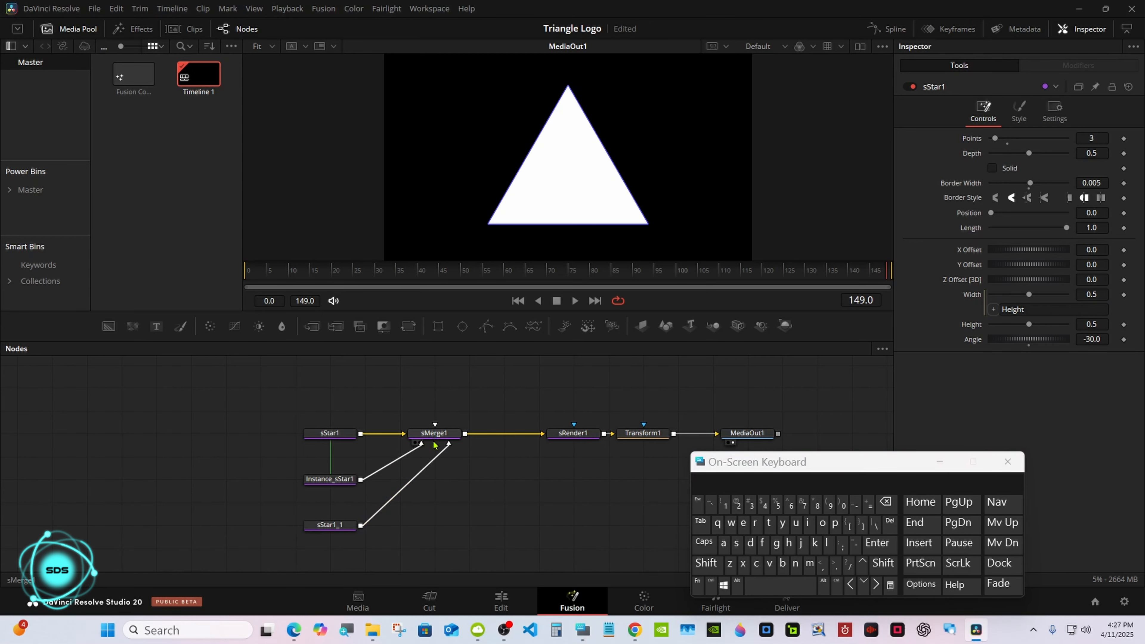
click(341, 527)
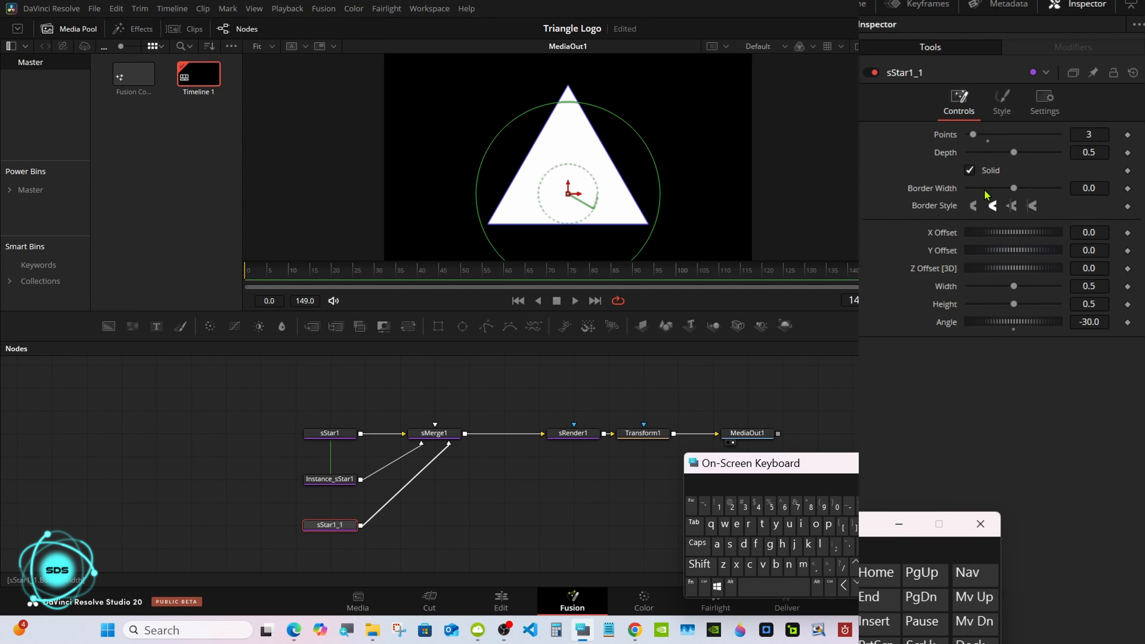
click(970, 172)
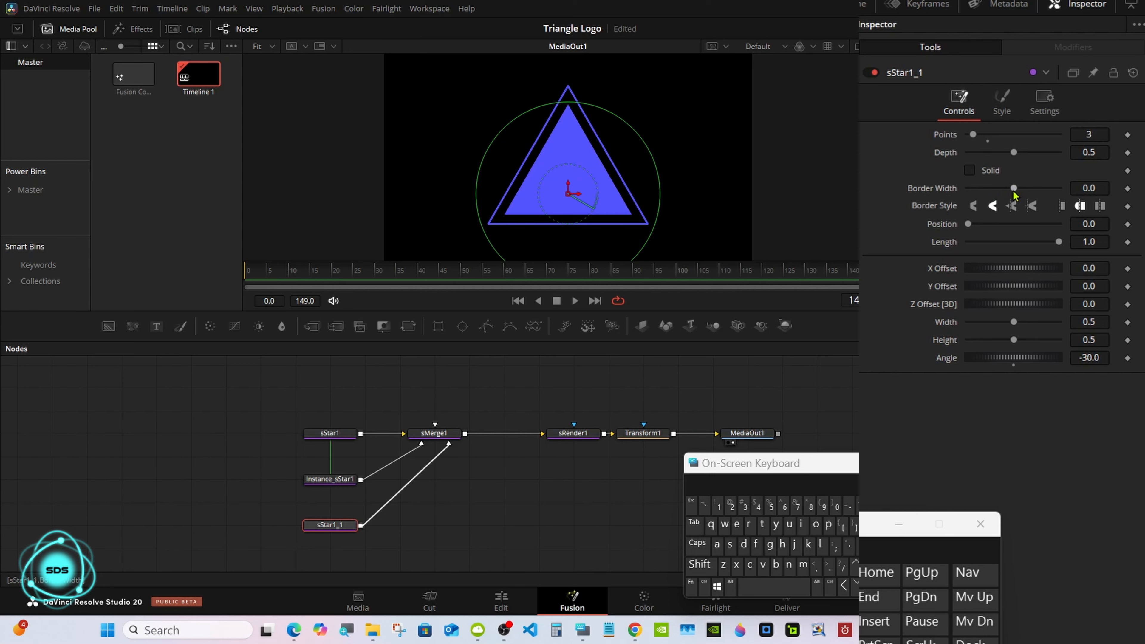
Set the Border Width of sStar1_1 to 0.025.
drag(1014, 194, 1015, 195)
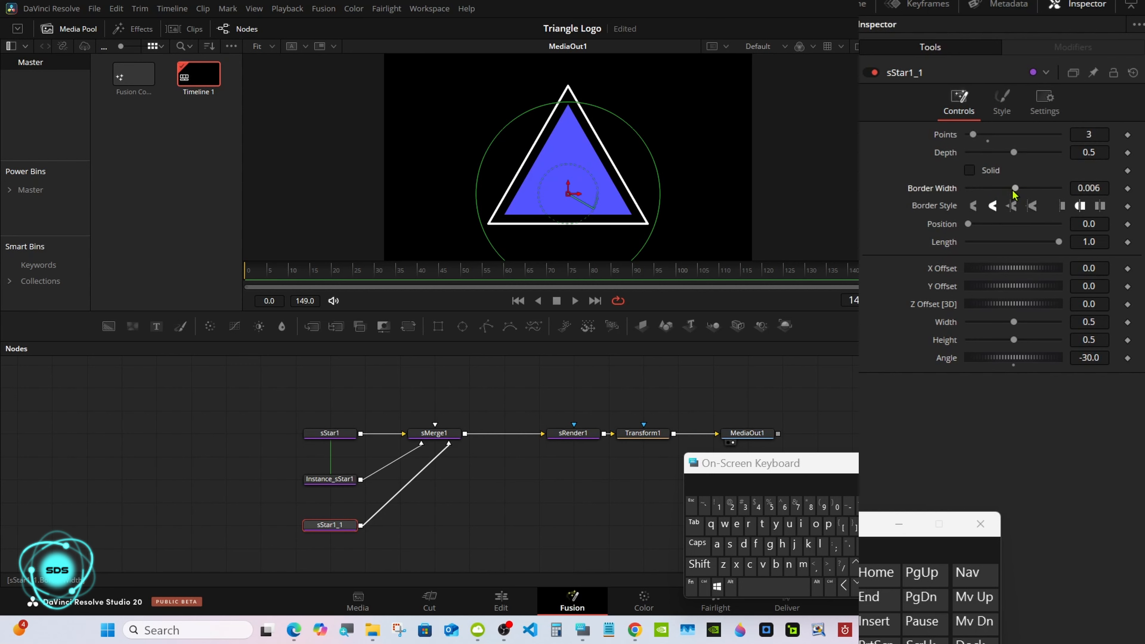
click(1099, 188)
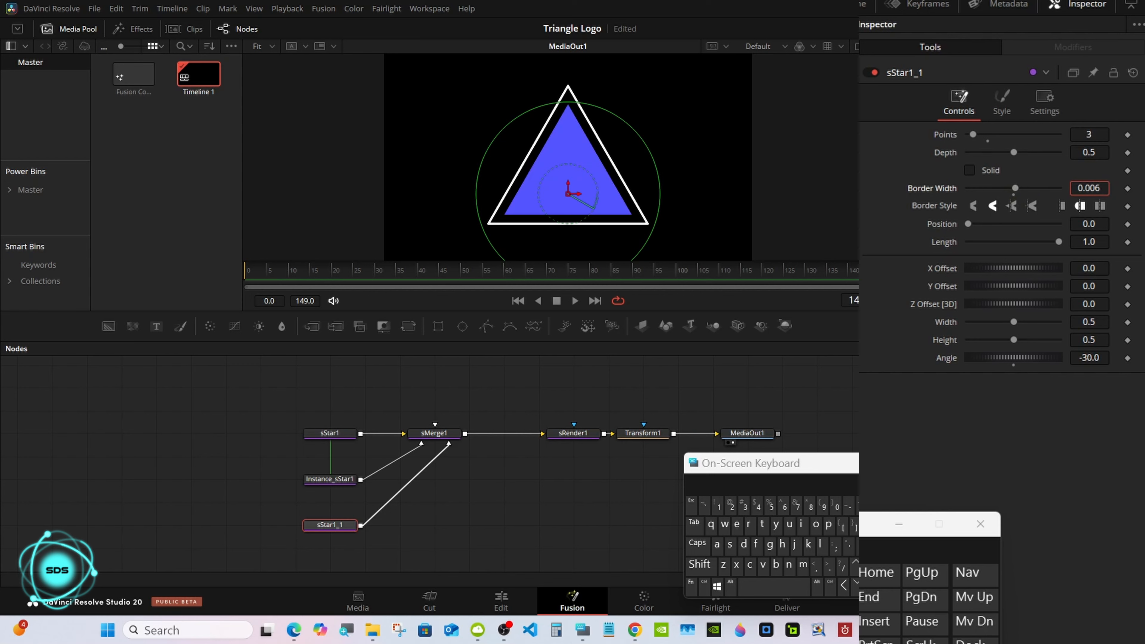
key(BackSpace)
key(BackSpace)
click(731, 508)
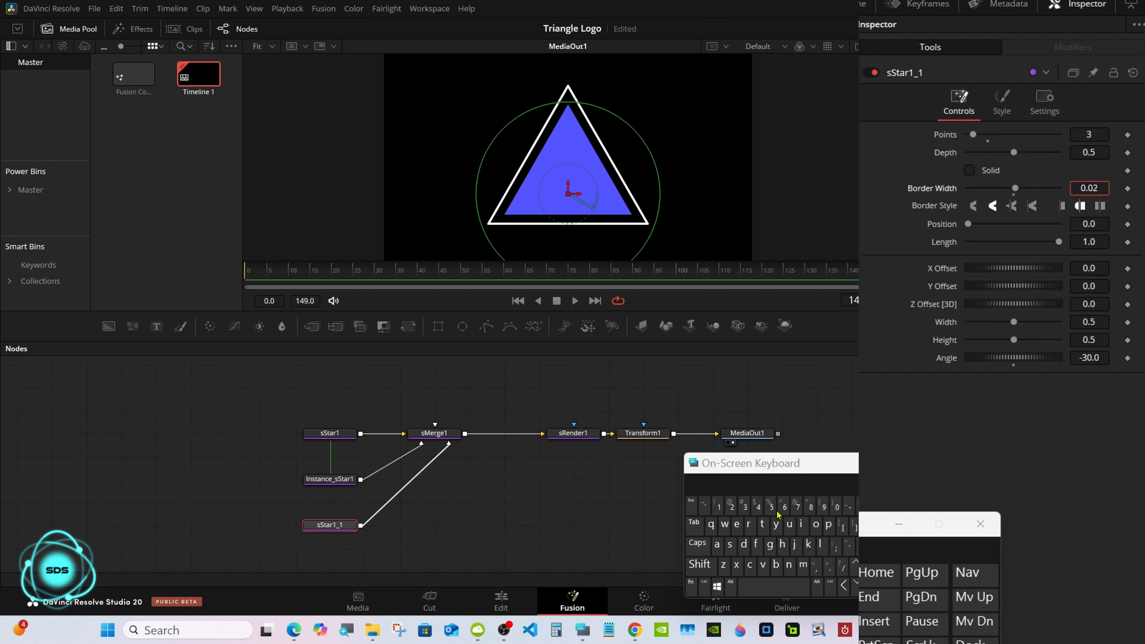
click(775, 514)
click(857, 547)
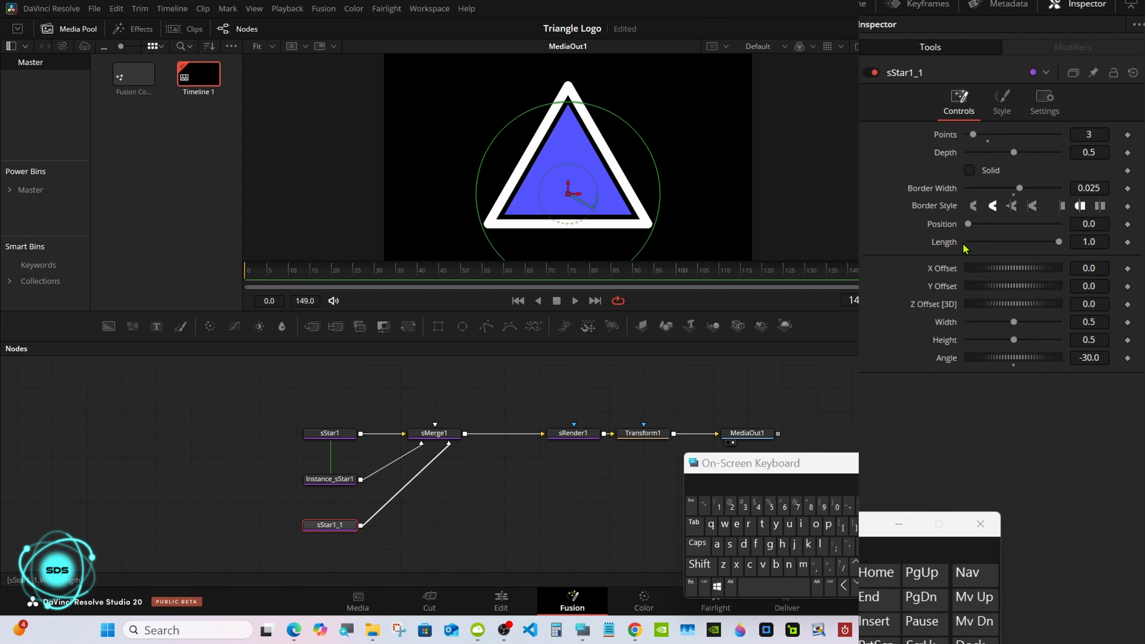
Reduce the Length of sStar1_1 to 0.0, then try its Position along the outline and return it to 0.0.
drag(1059, 242, 947, 251)
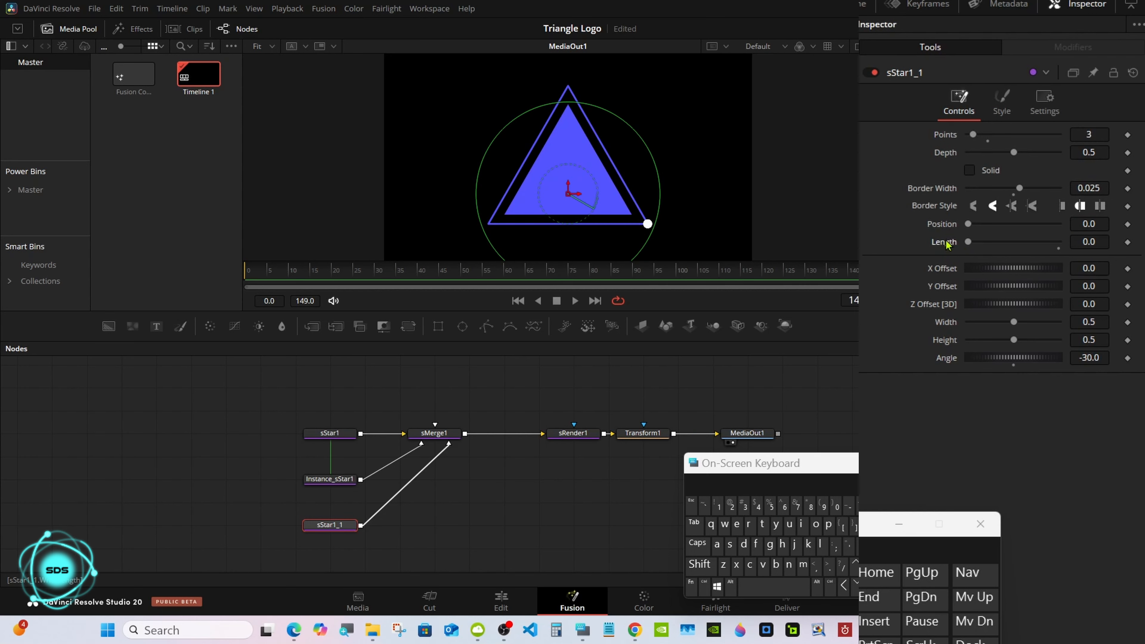
drag(968, 224, 1010, 228)
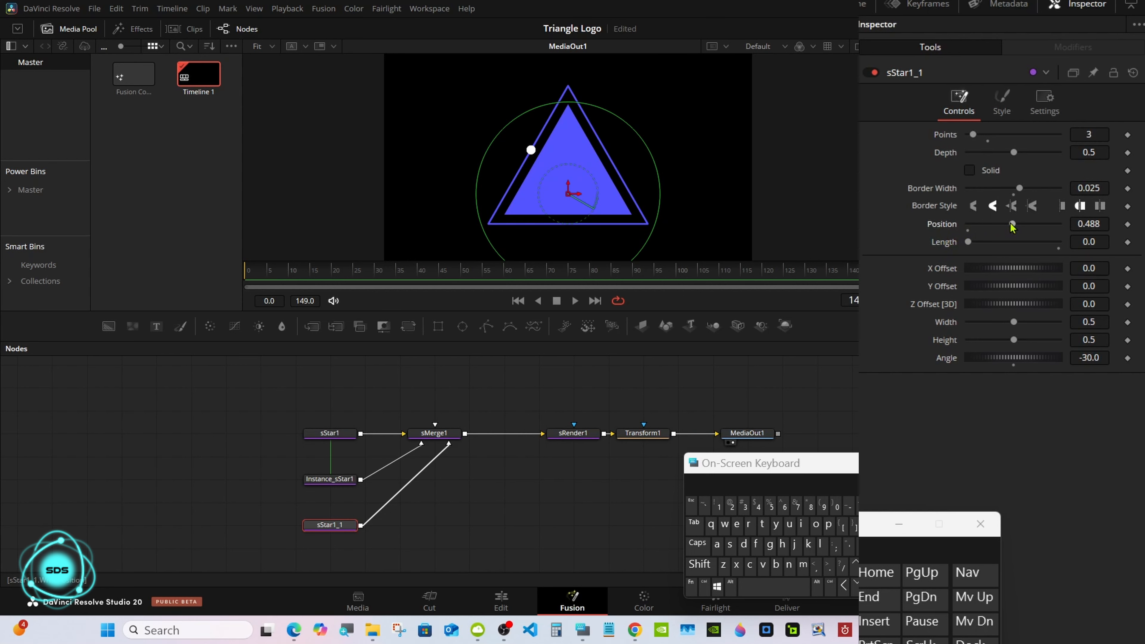
drag(1012, 227, 959, 229)
drag(860, 284, 899, 263)
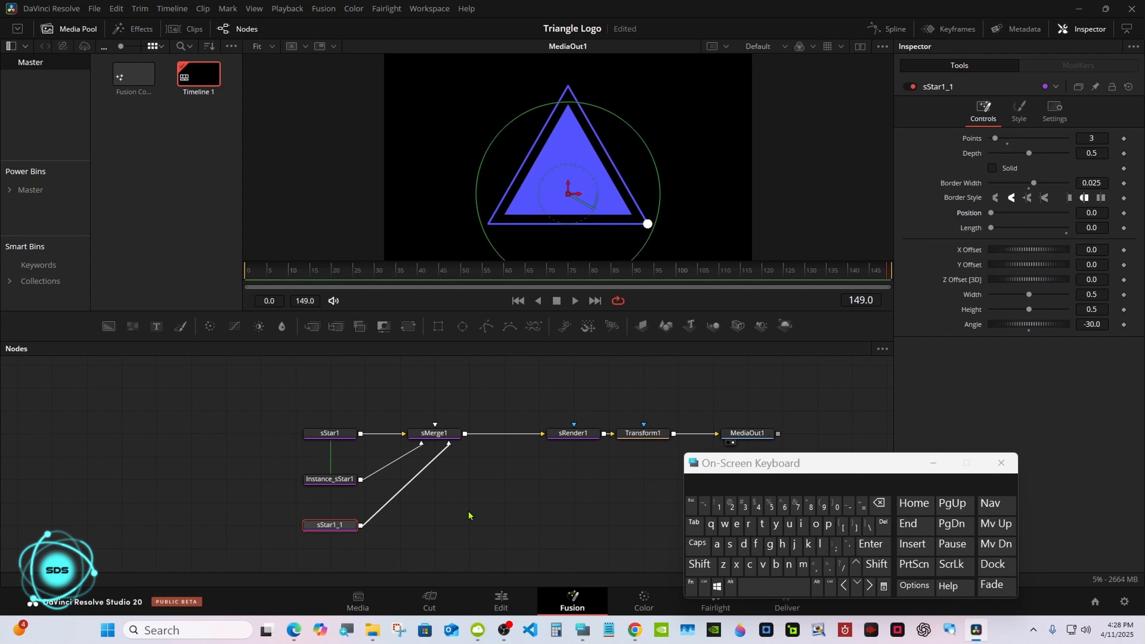
Add an sDuplicate node between sStar1_1 and sMerge1.
click(699, 564)
click(756, 588)
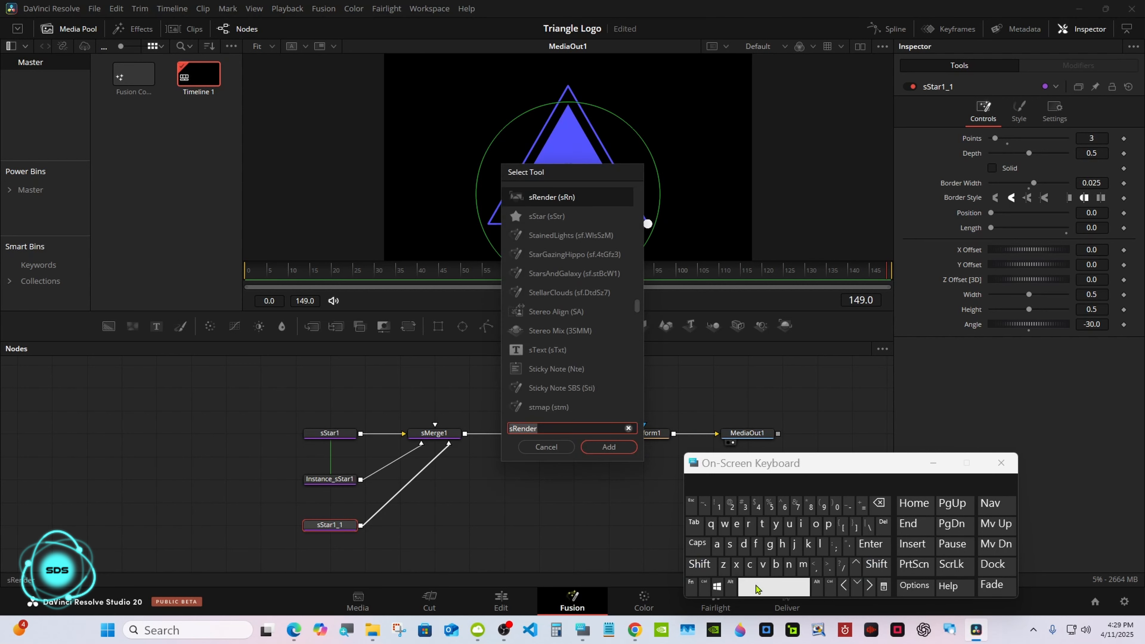
click(730, 544)
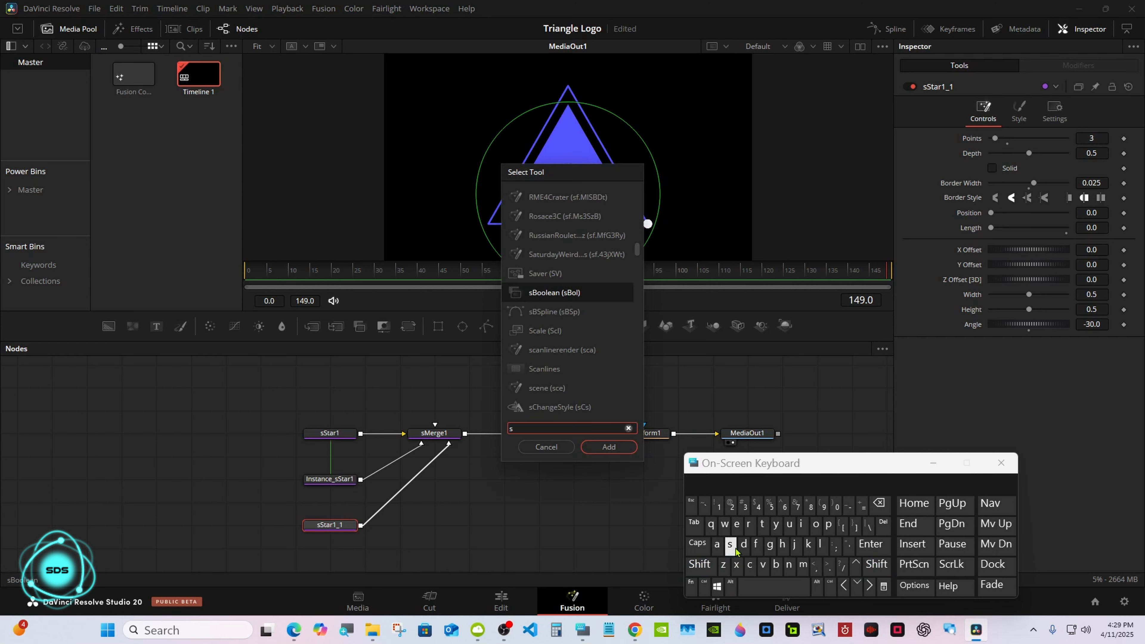
click(744, 544)
click(790, 525)
click(547, 208)
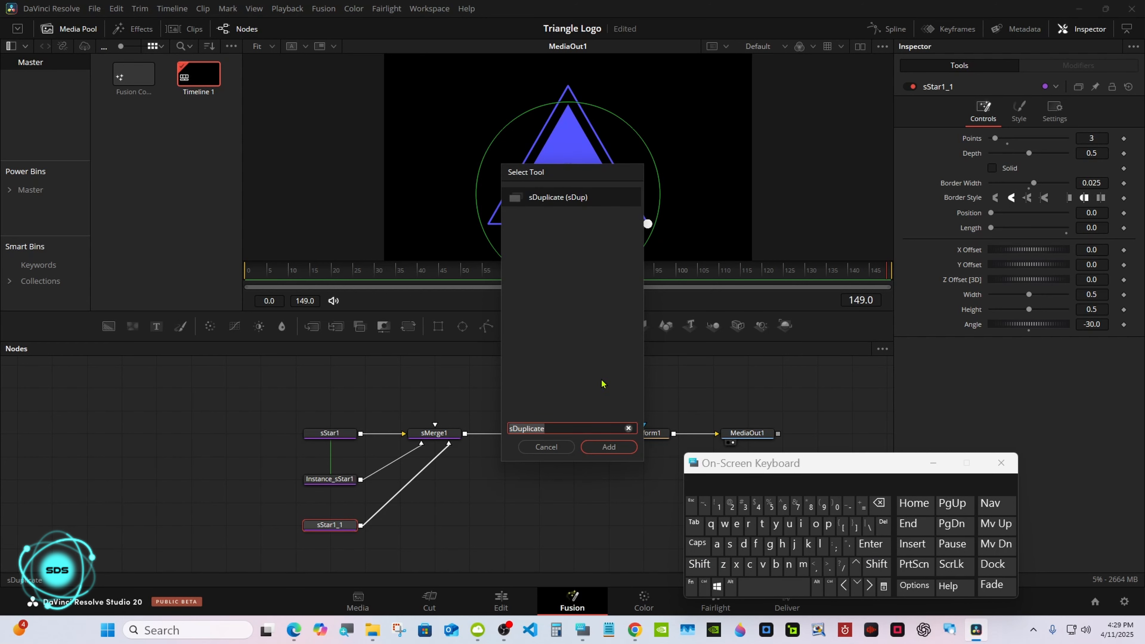
click(608, 447)
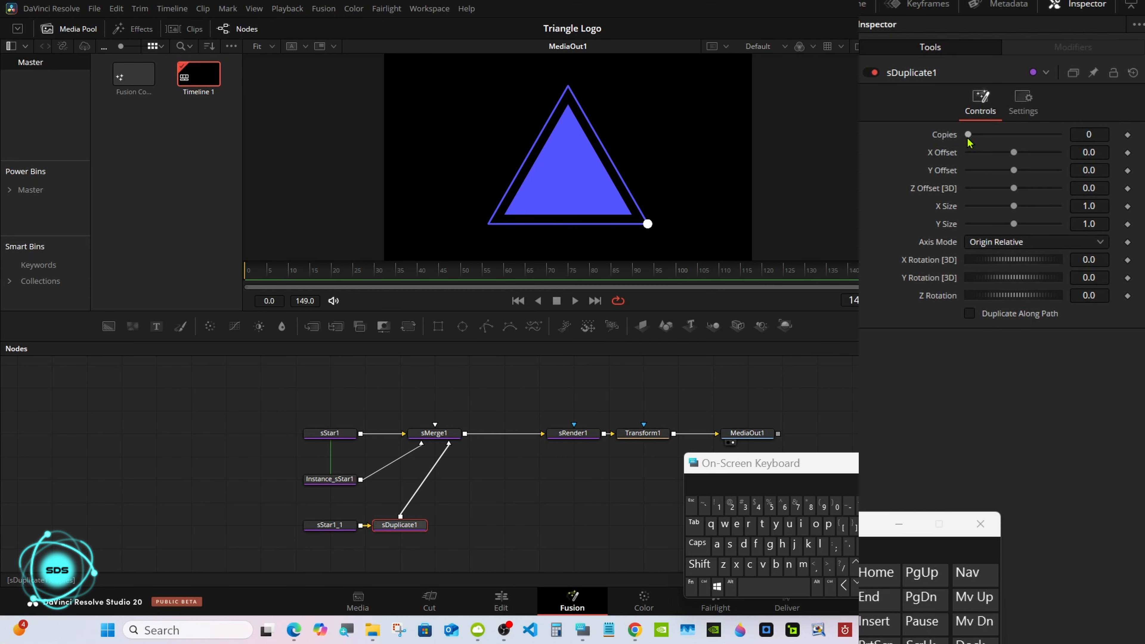
Set sDuplicate1 to 2 copies and try spreading them with a Z Rotation of about 28.7.
drag(969, 139, 986, 139)
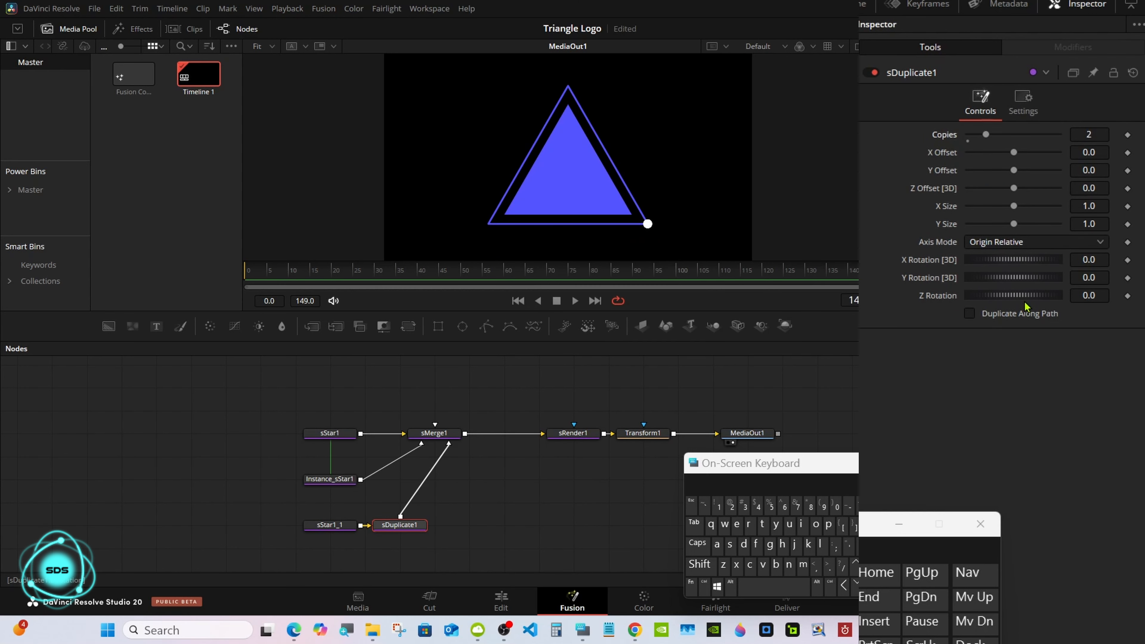
click(1076, 298)
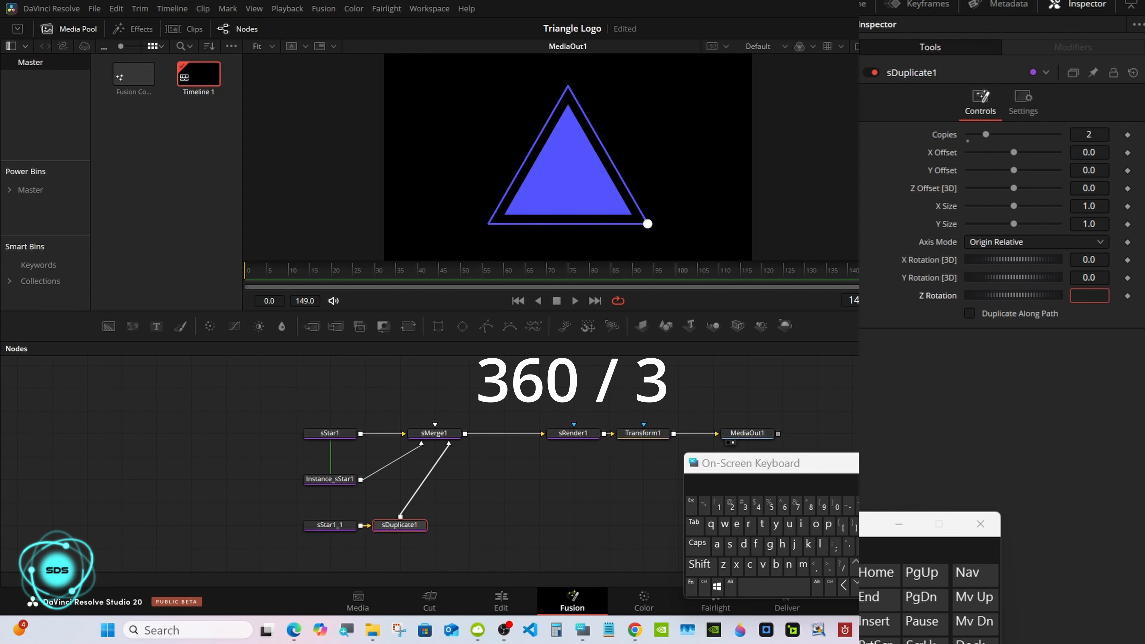
mouse_move(995, 299)
mouse_down()
mouse_move(1026, 300)
mouse_move(1010, 301)
mouse_up()
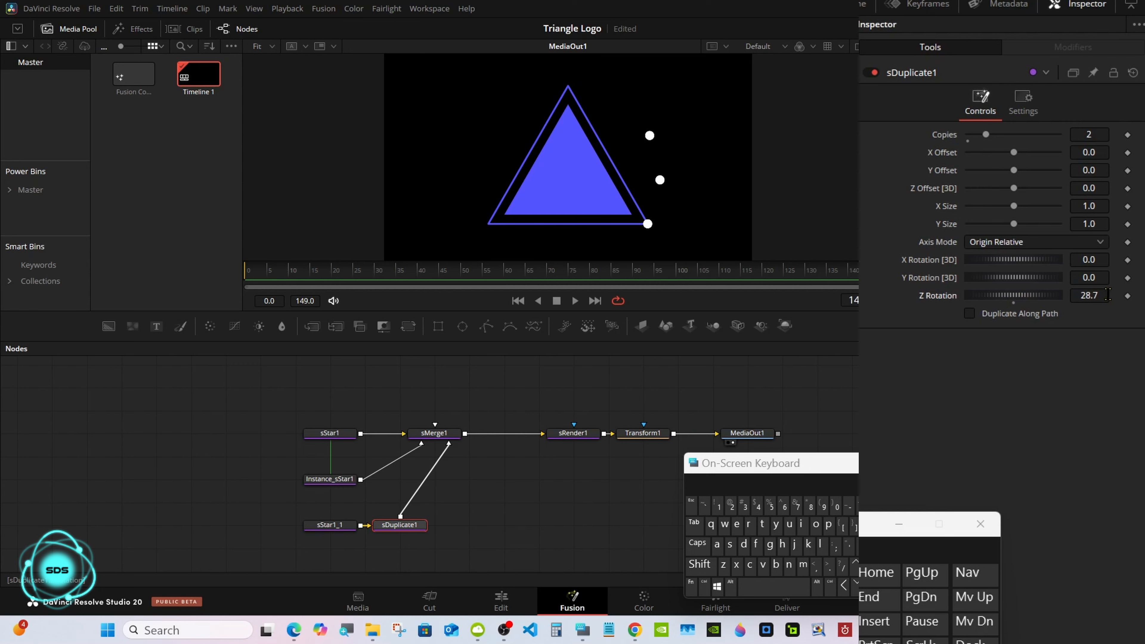
Set the Z Rotation of sDuplicate1 to 360/3 and move the On-Screen Keyboard aside.
click(1087, 298)
click(744, 506)
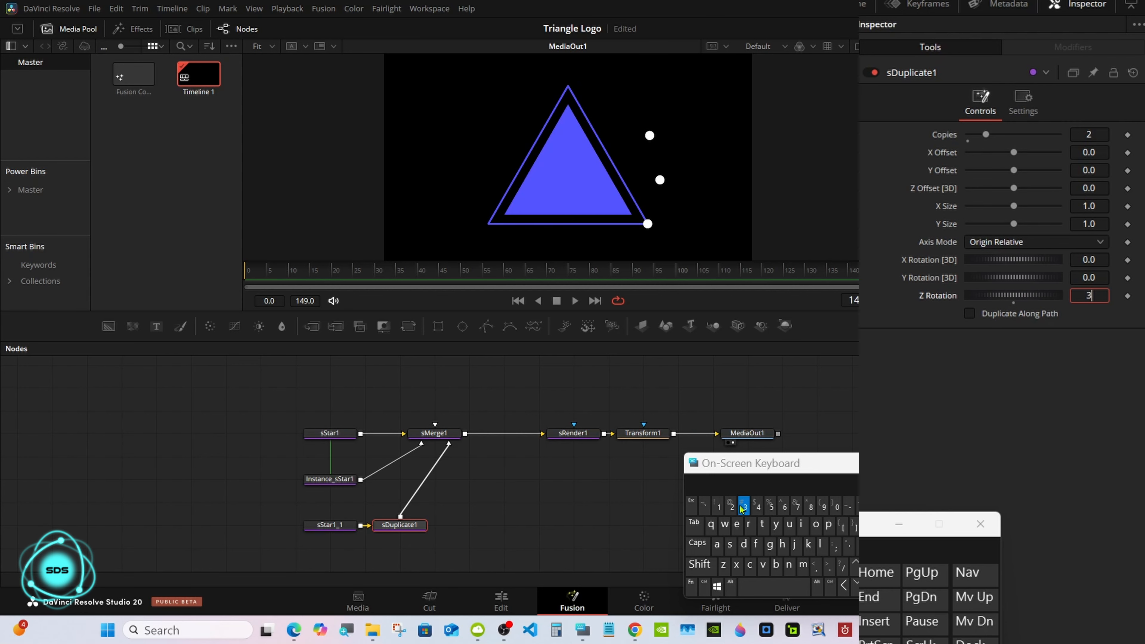
click(784, 506)
click(837, 506)
click(842, 566)
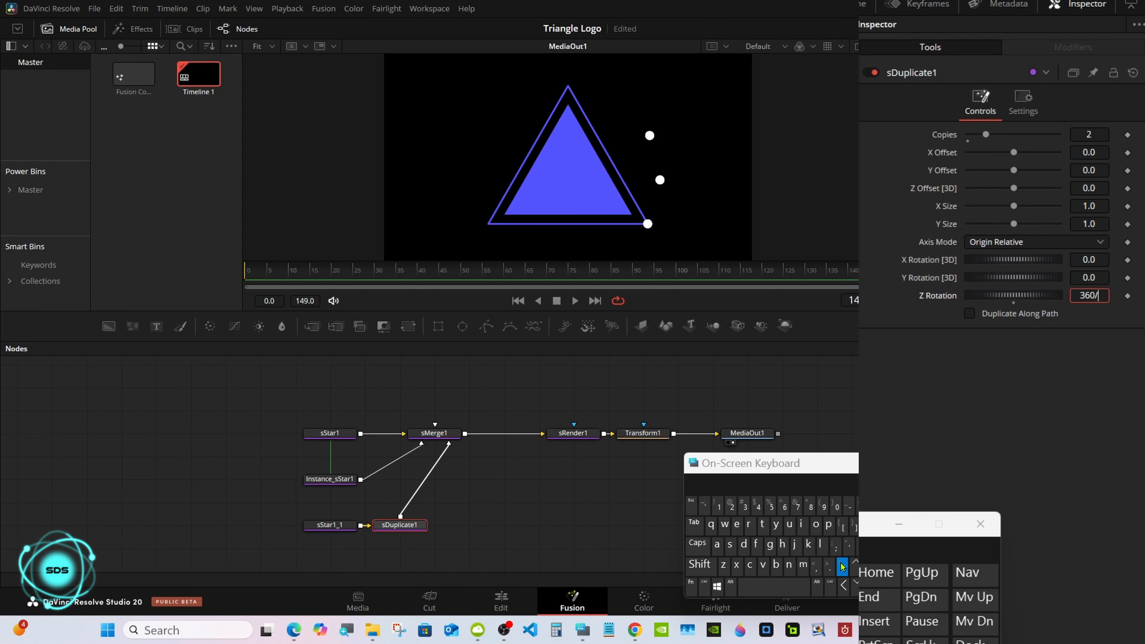
click(745, 506)
click(857, 547)
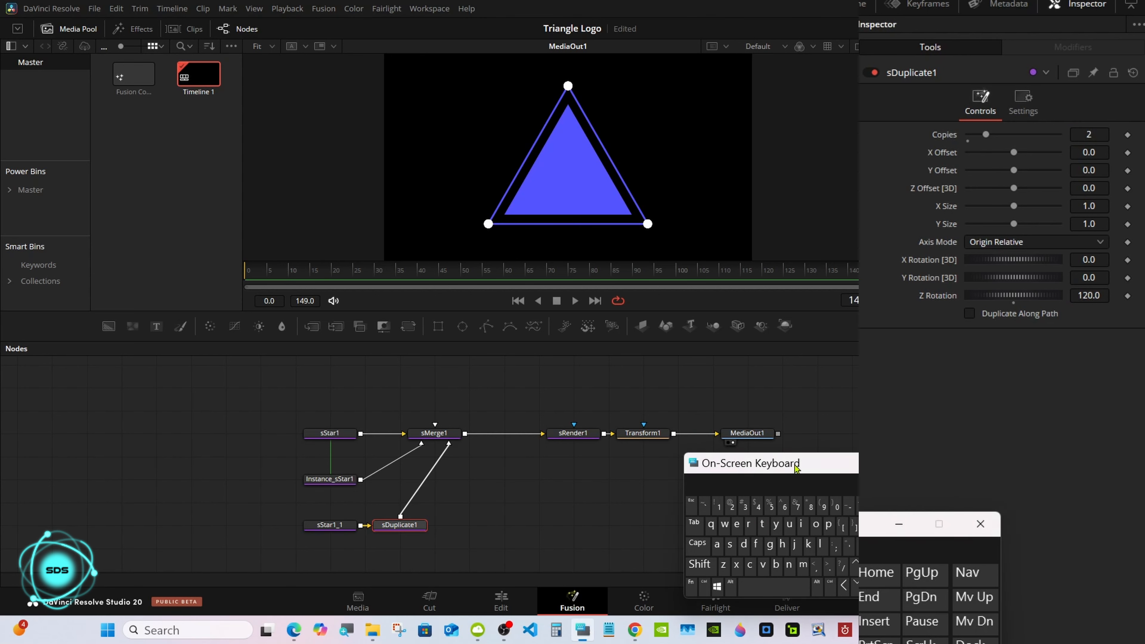
drag(794, 469, 842, 468)
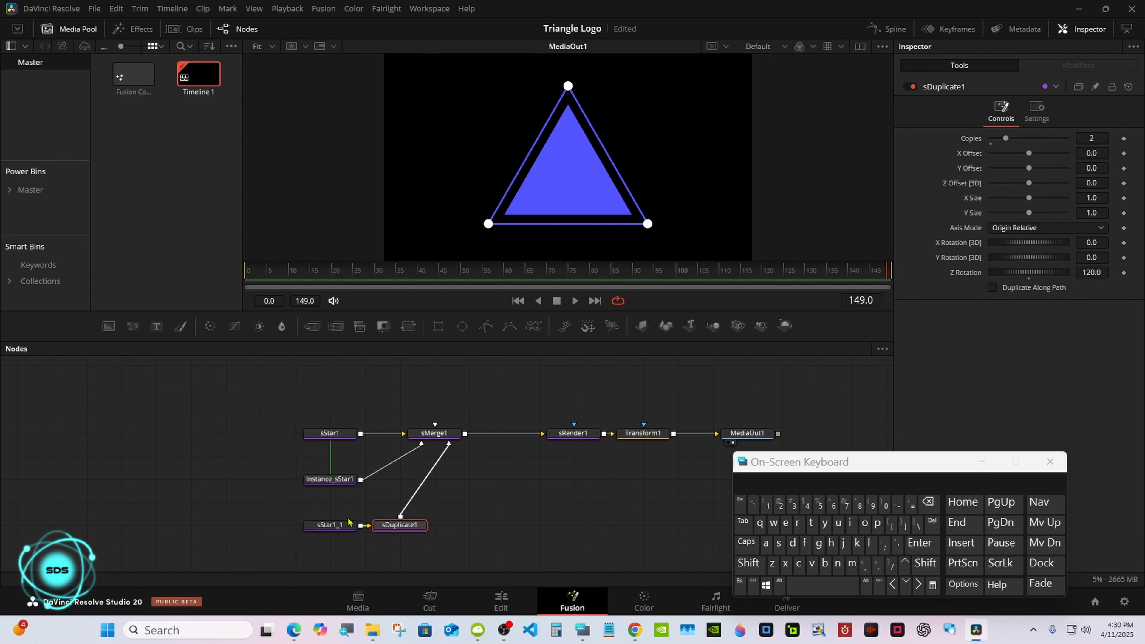
Return the playhead to frame 0 and link the Width of sStar1_1 to its Height with an expression.
click(342, 526)
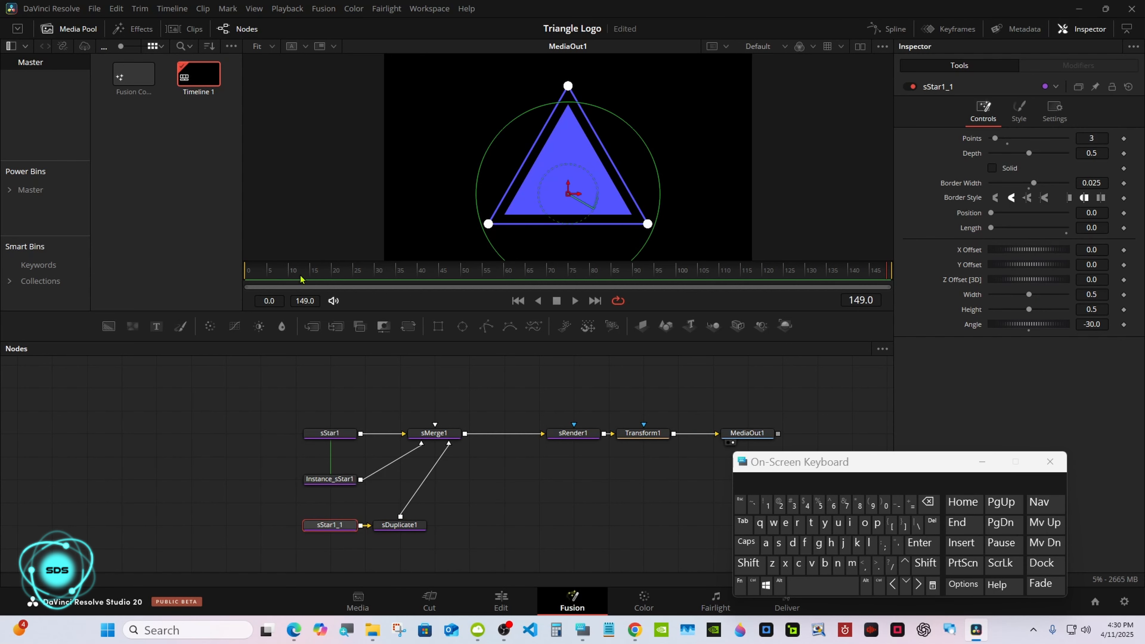
key(Home)
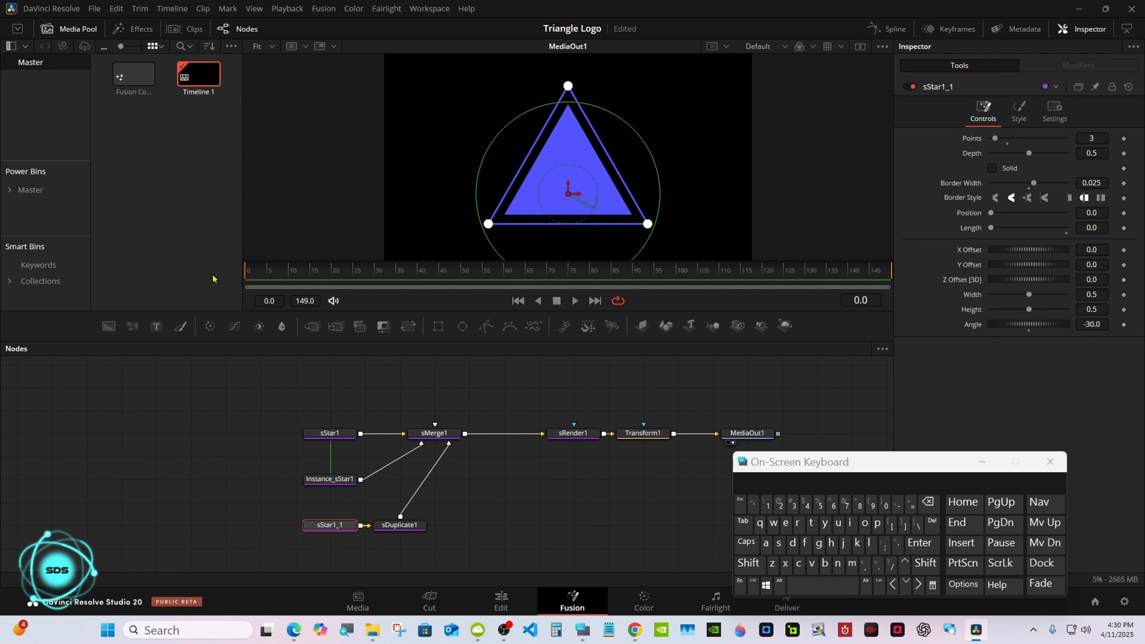
drag(916, 461, 746, 486)
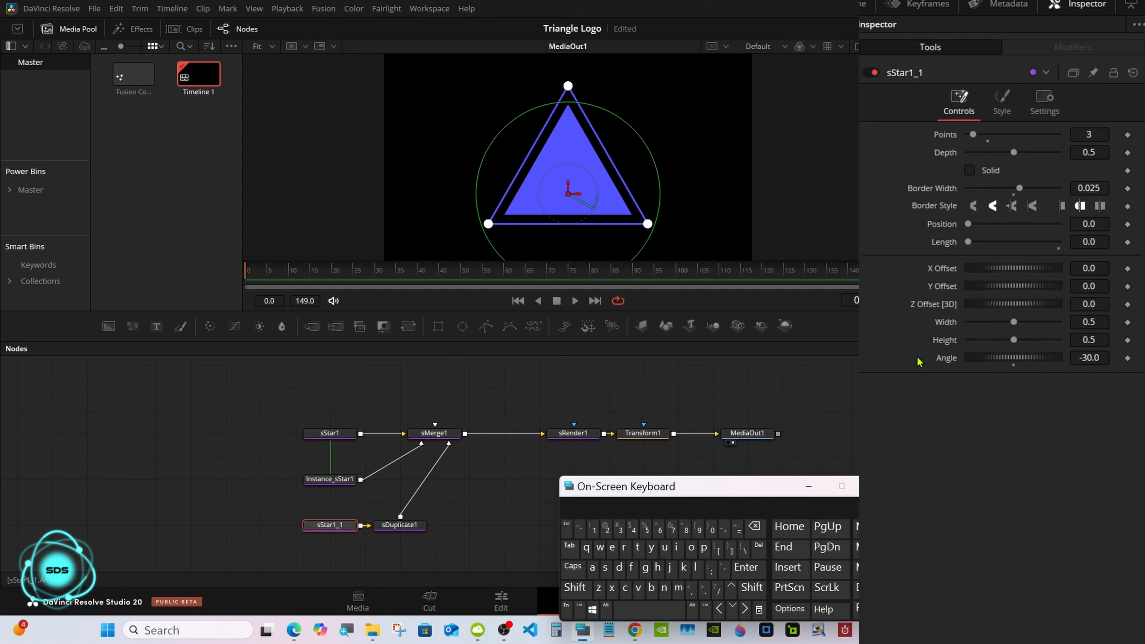
right_click(951, 331)
click(988, 475)
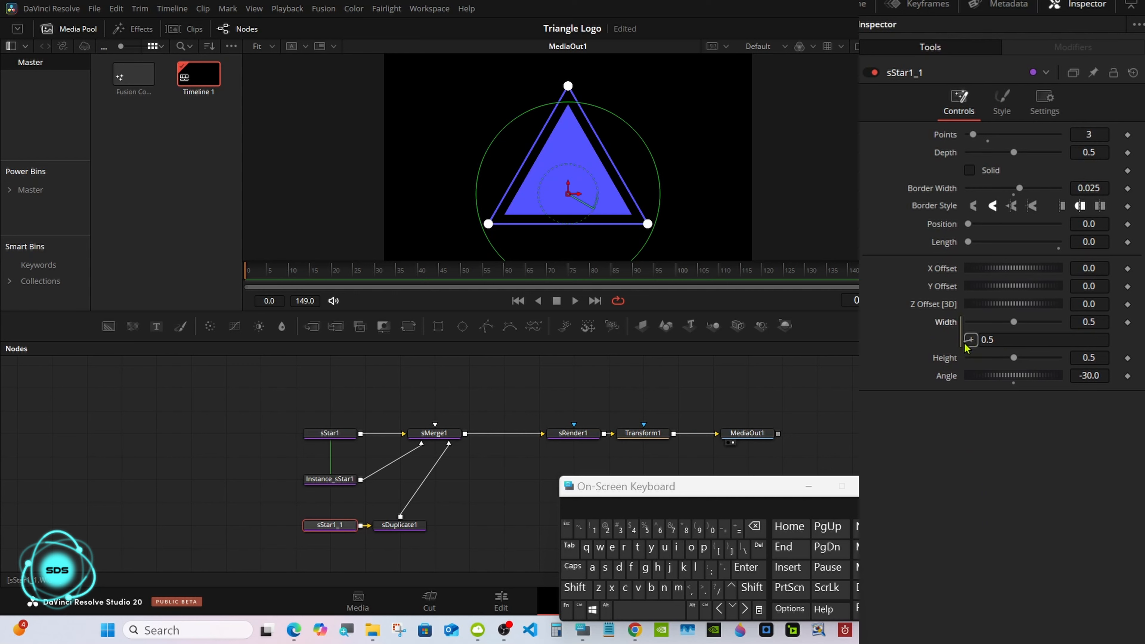
drag(971, 340, 947, 359)
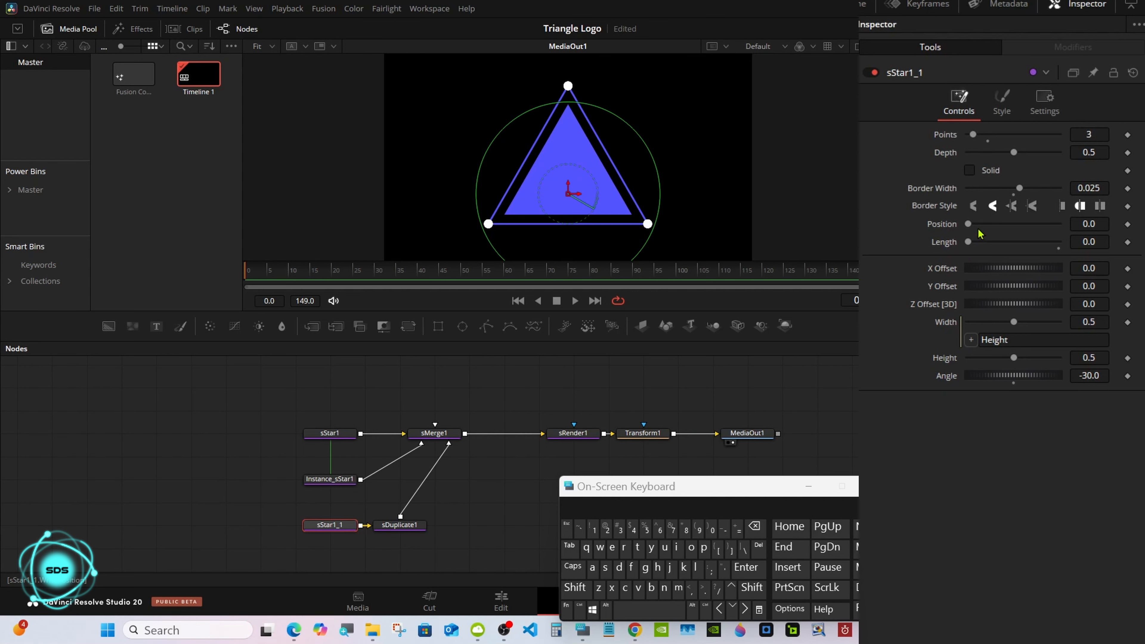
Keyframe the Position of sStar1_1 at 0.0 on frame 0 and at 1/3 on frame 60.
click(1127, 225)
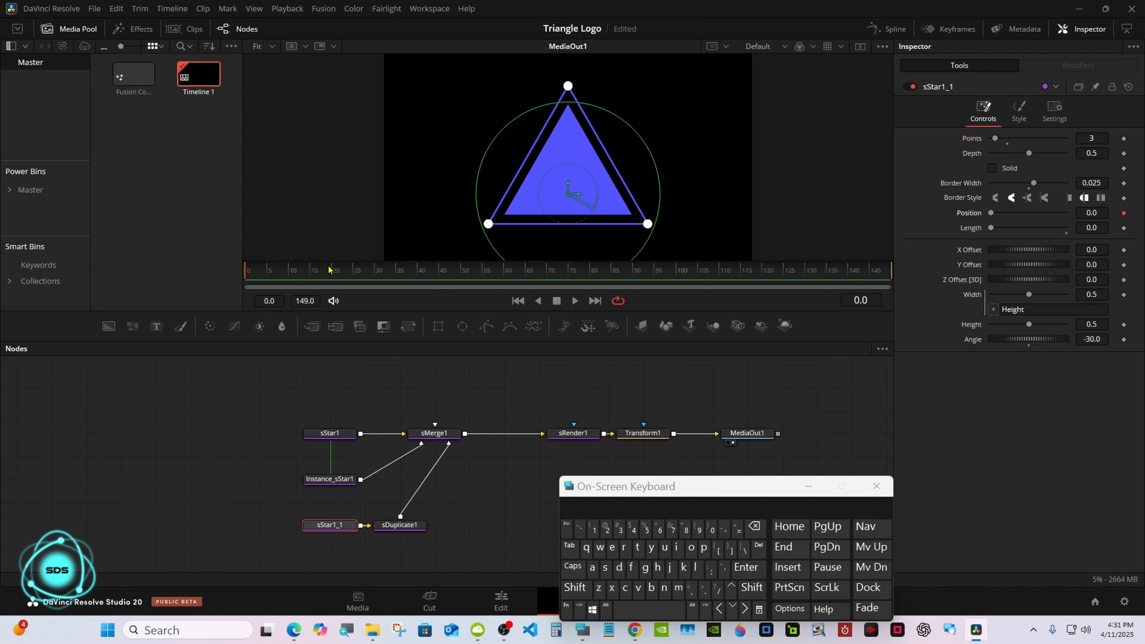
drag(330, 269, 503, 274)
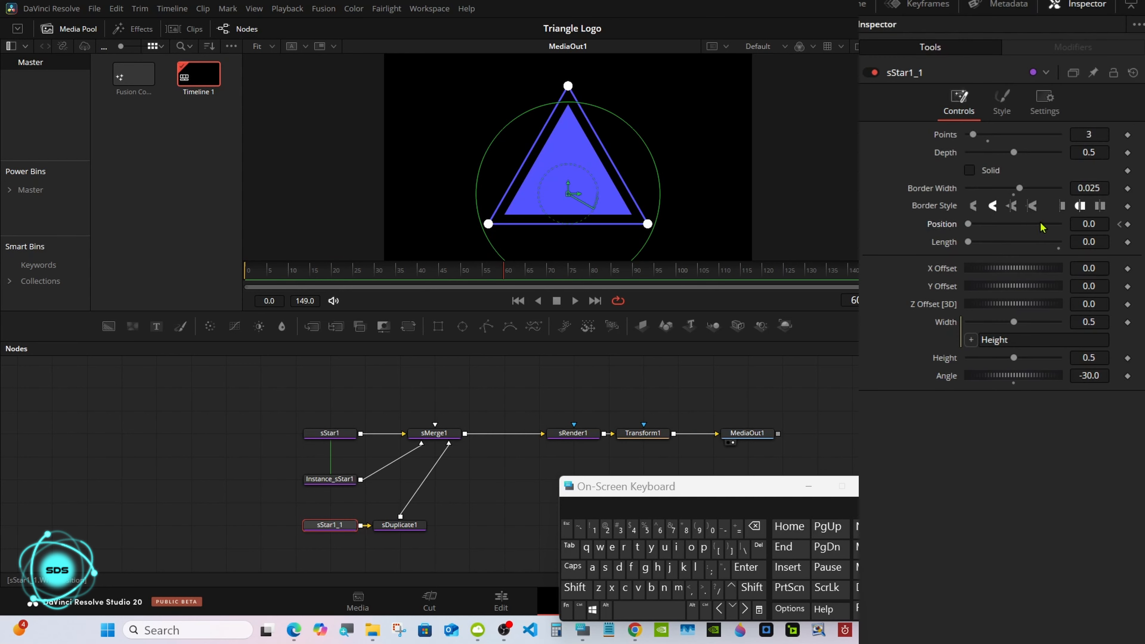
click(1095, 223)
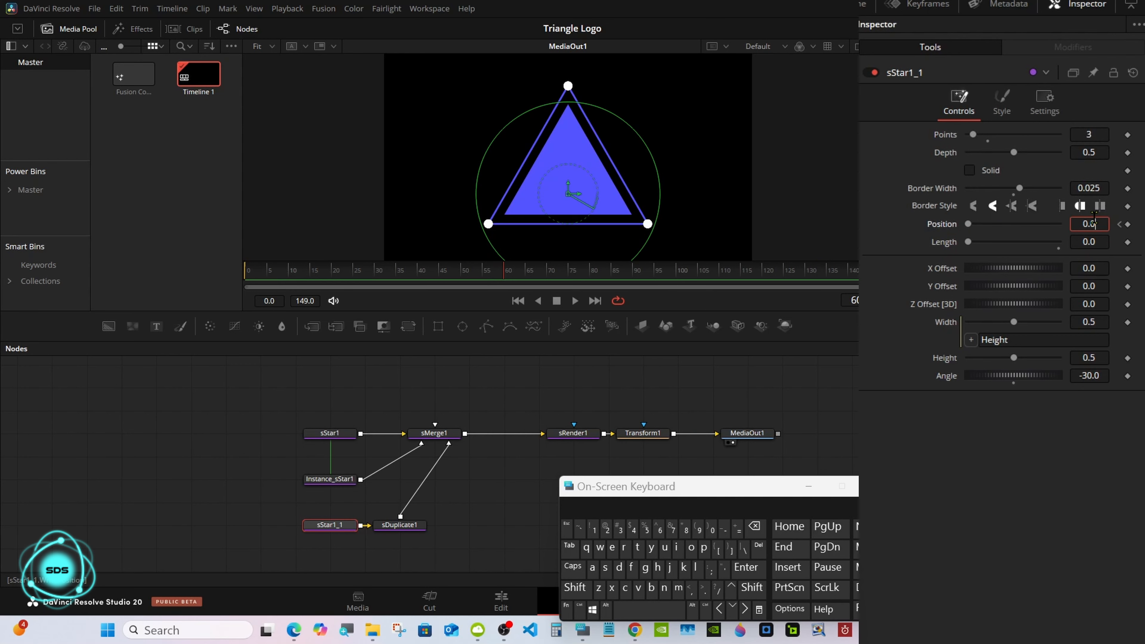
click(755, 528)
click(594, 529)
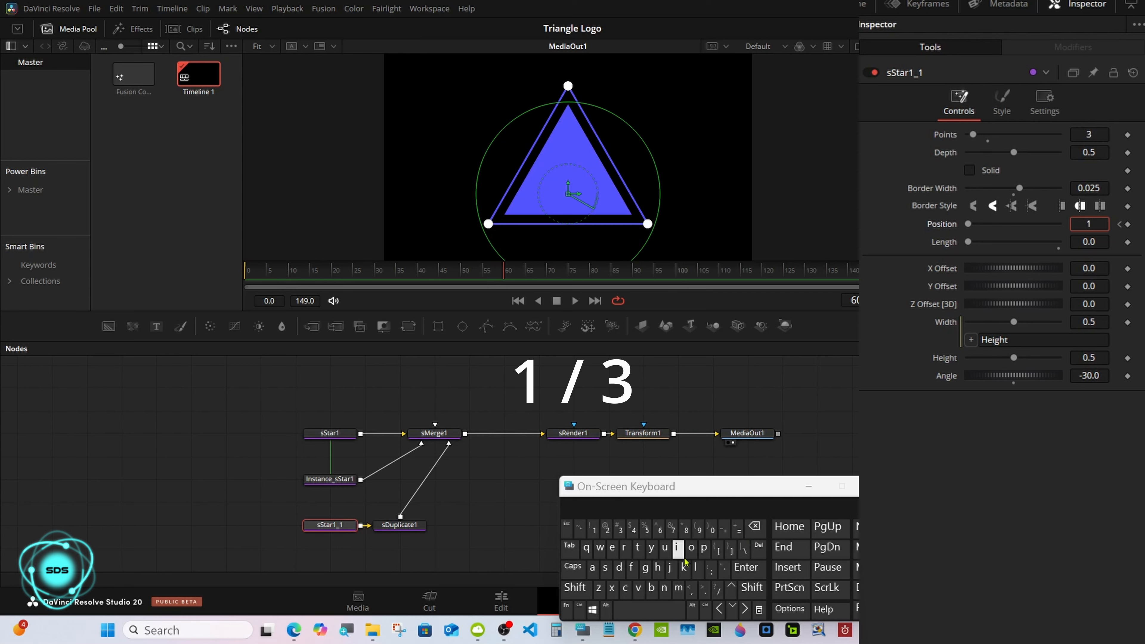
click(718, 590)
click(620, 529)
click(746, 568)
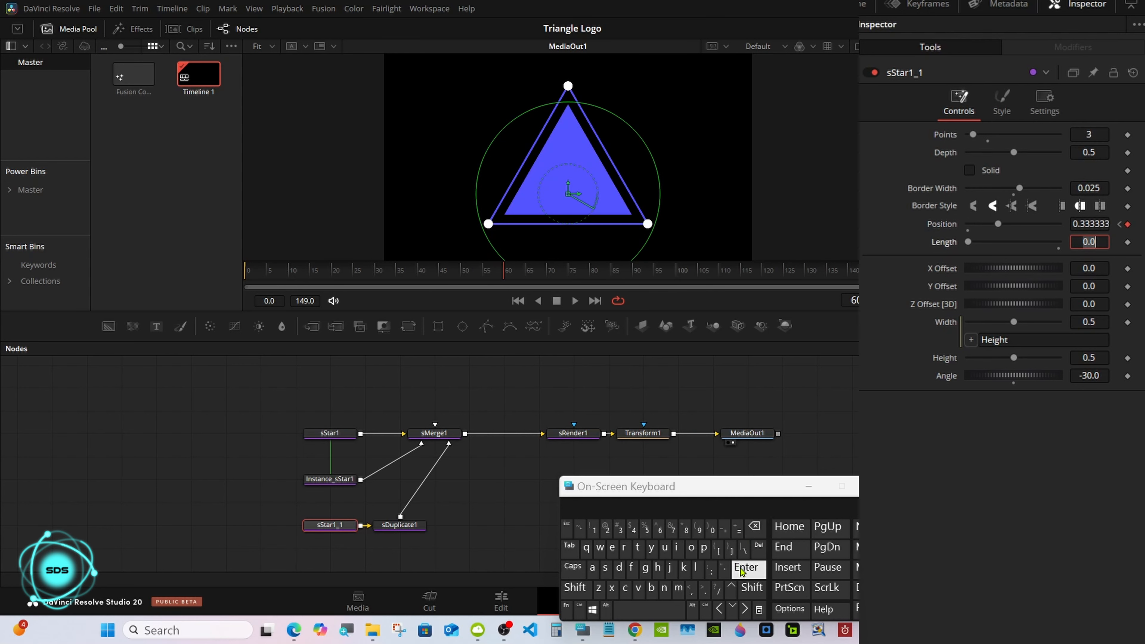
mouse_move(504, 270)
mouse_down()
mouse_move(312, 271)
mouse_move(505, 273)
mouse_up()
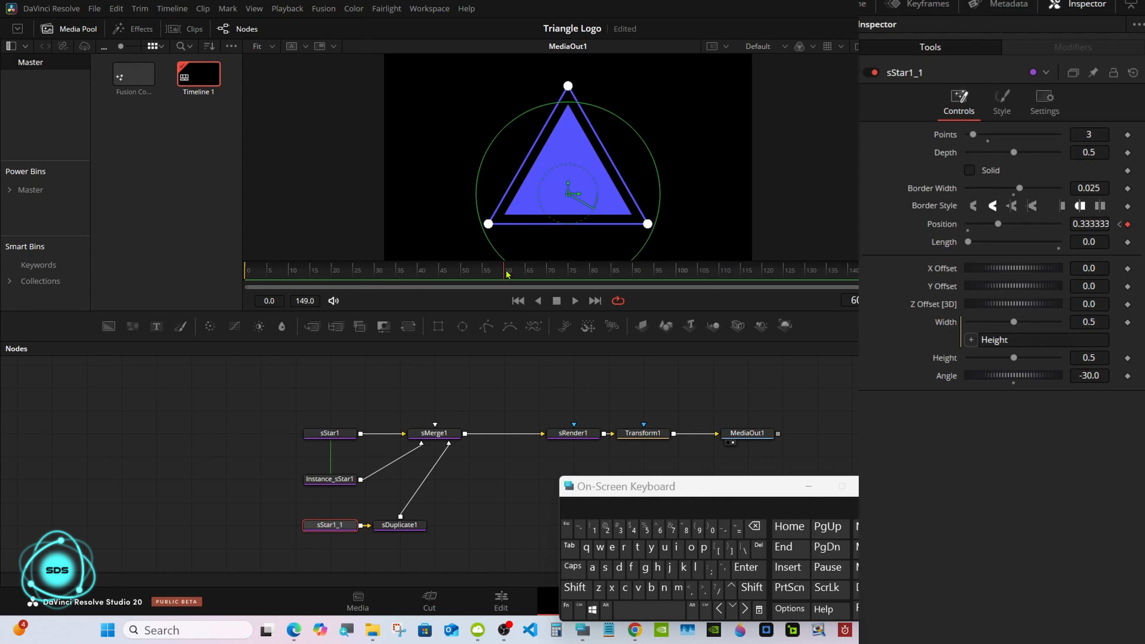
Open the Spline editor and reduce the Inspector to half height, with the On-Screen Keyboard moved aside.
drag(669, 496, 435, 498)
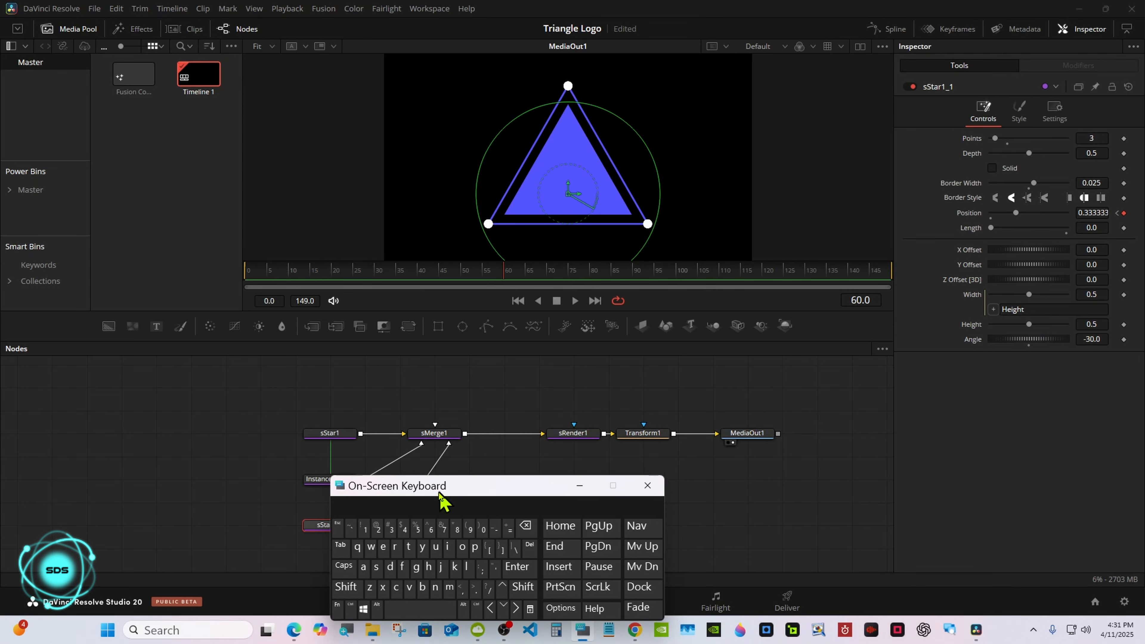
click(889, 30)
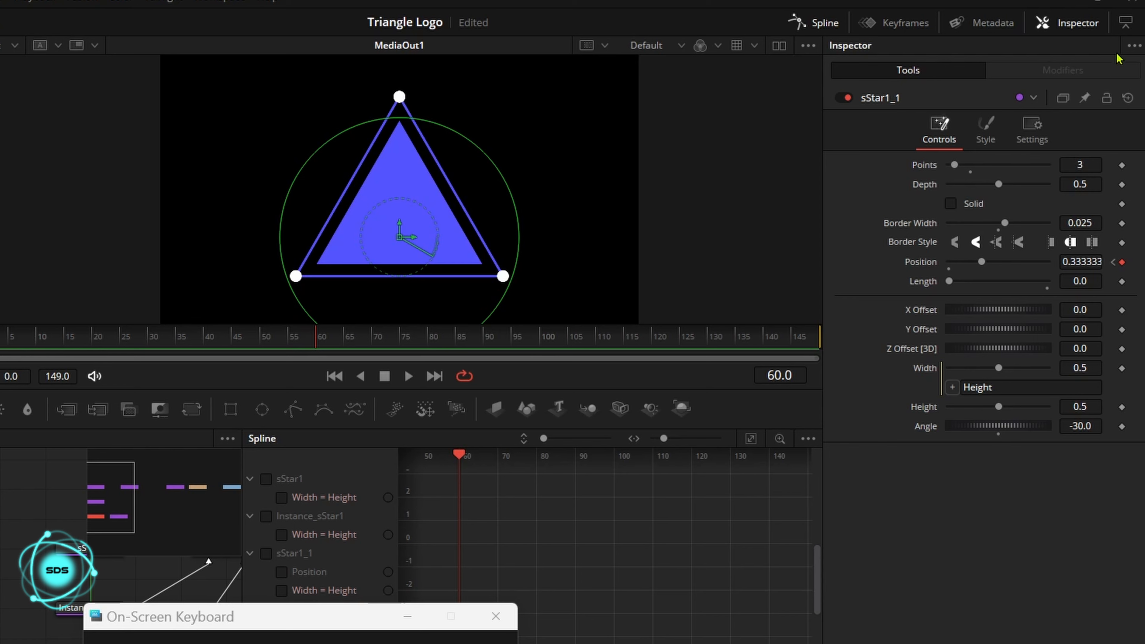
click(1128, 30)
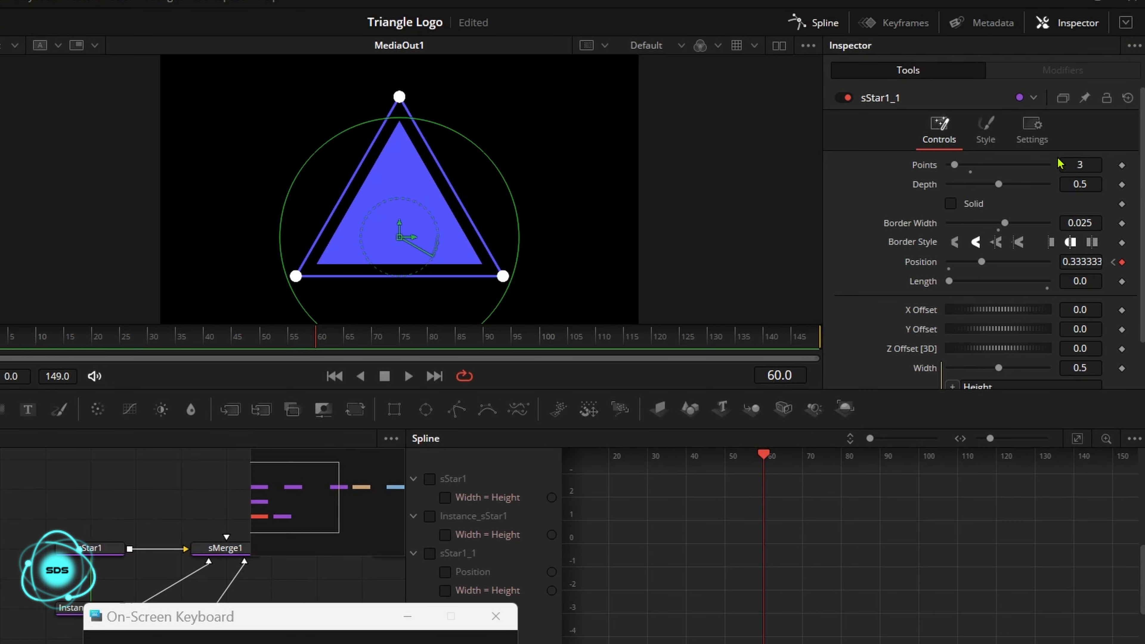
Show only the selected tool sStar1_1 in the Spline editor, with just its Position curve enabled and fitted to the view.
drag(339, 617, 193, 624)
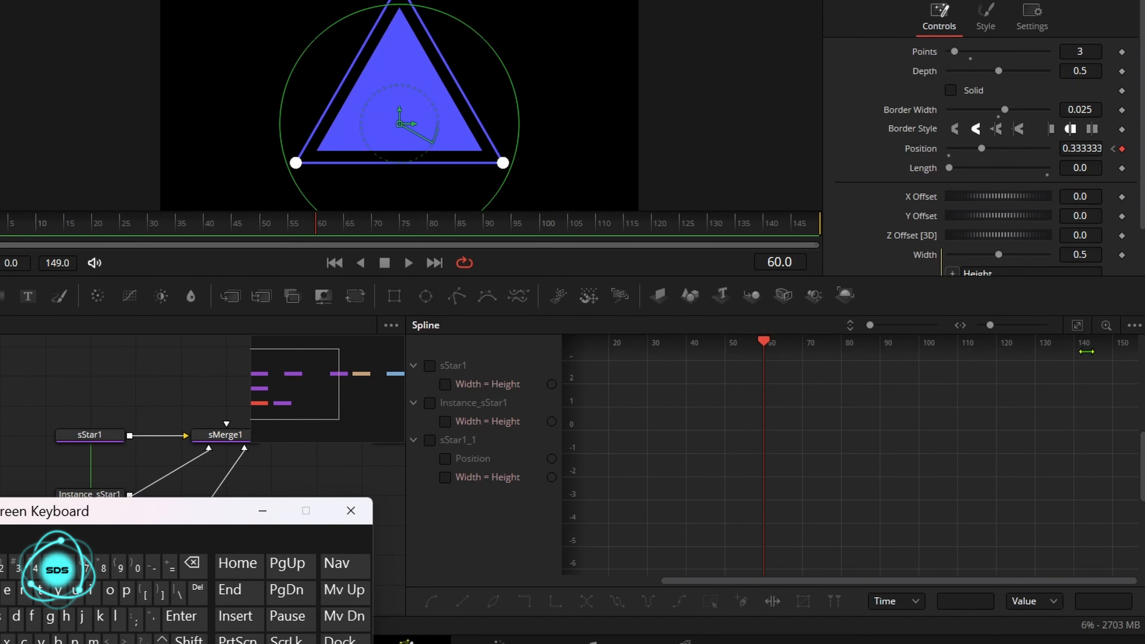
click(1135, 327)
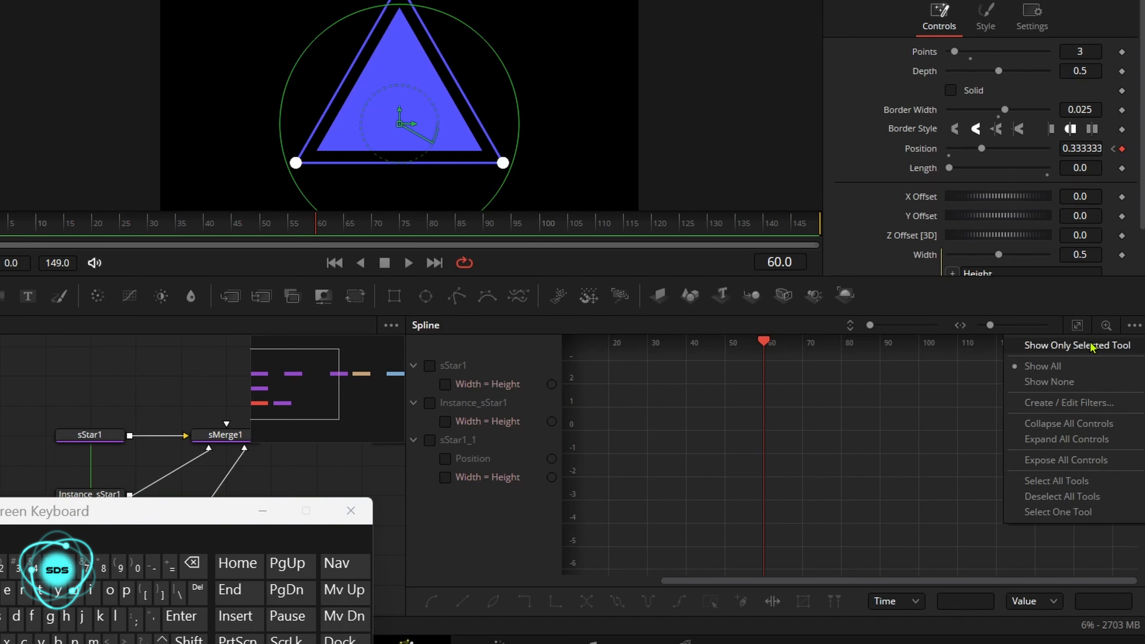
click(1092, 347)
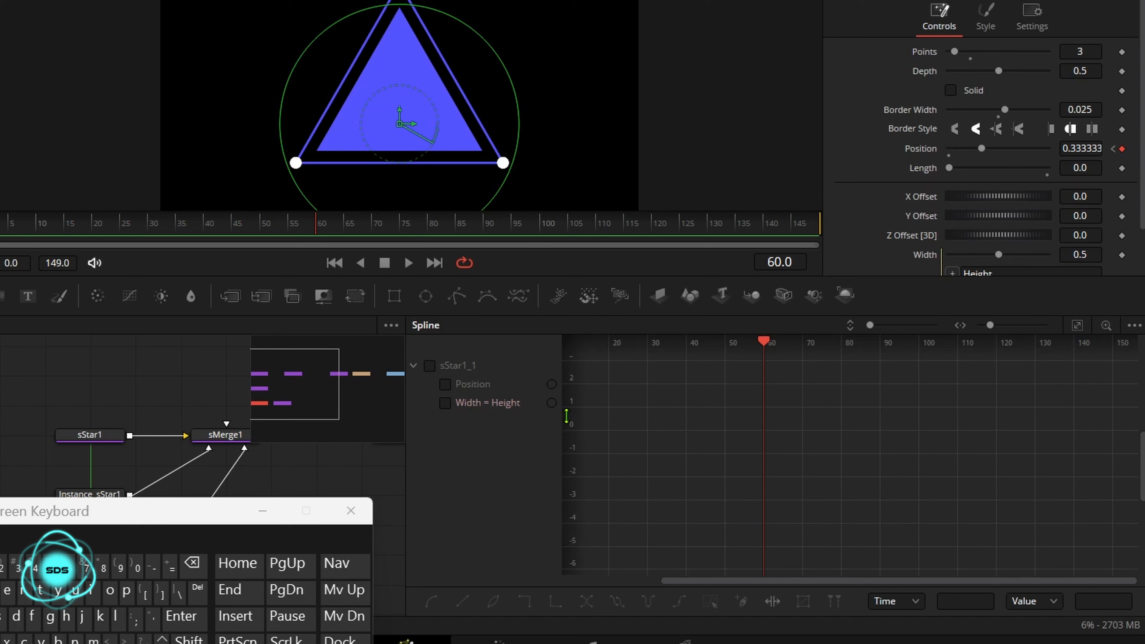
click(430, 366)
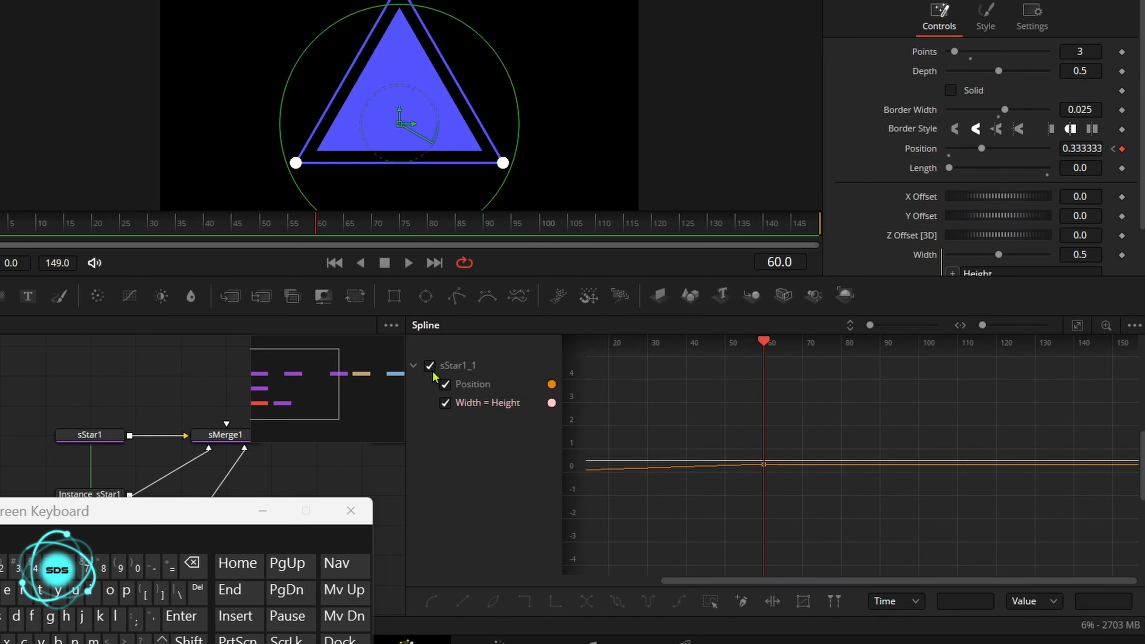
click(445, 403)
click(445, 410)
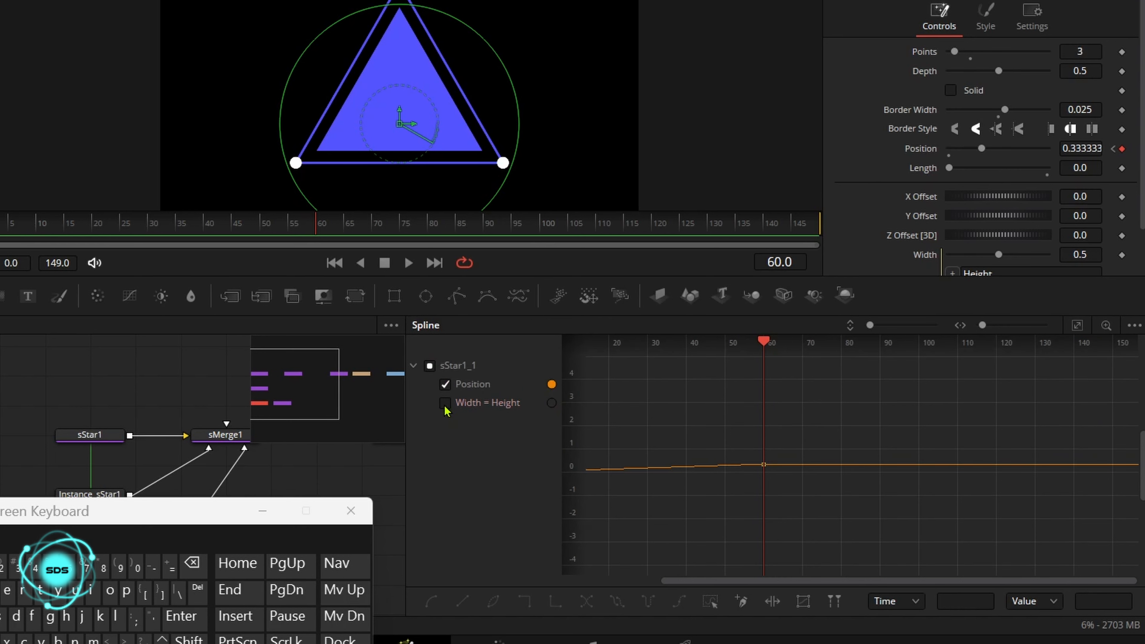
click(1078, 325)
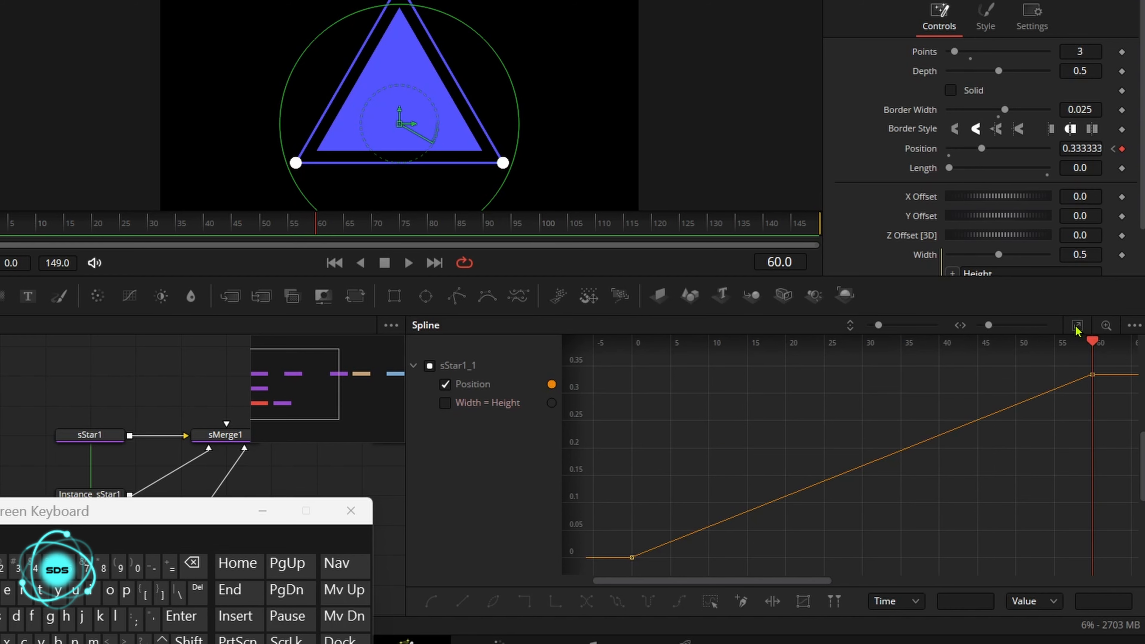
Apply Set Relative to all Position keyframes of sStar1_1 and close the Spline editor.
click(710, 602)
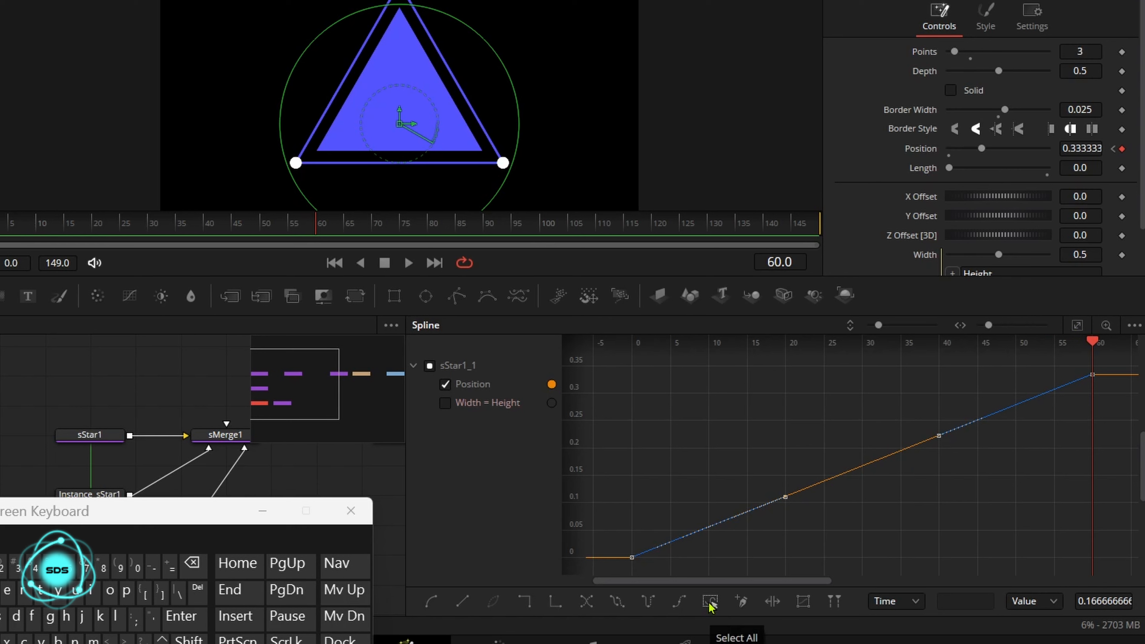
click(678, 604)
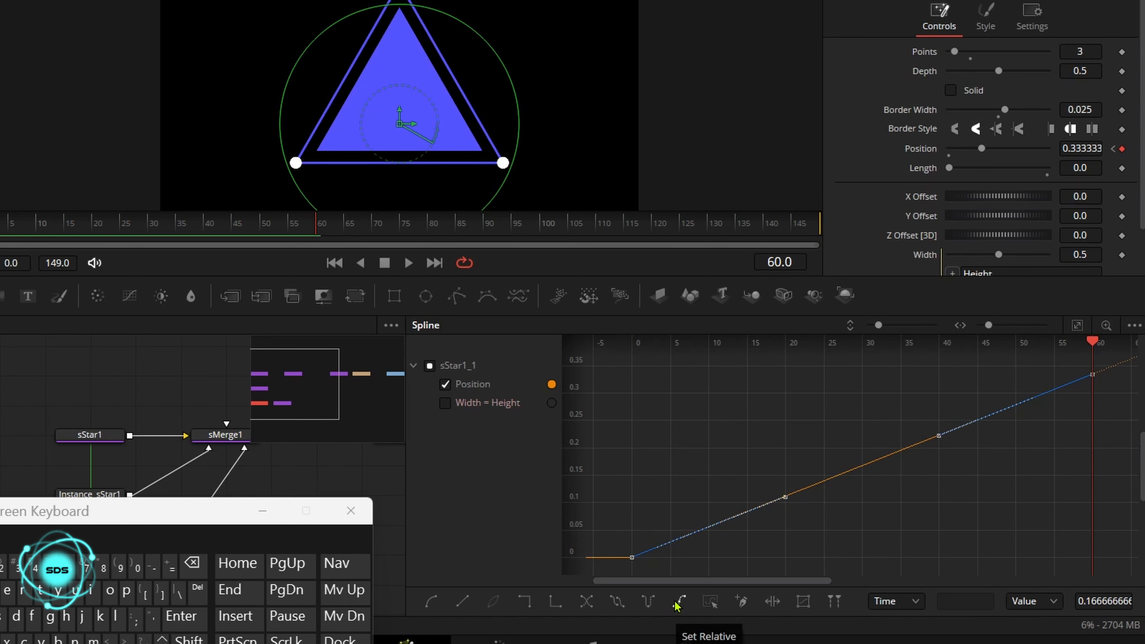
click(445, 389)
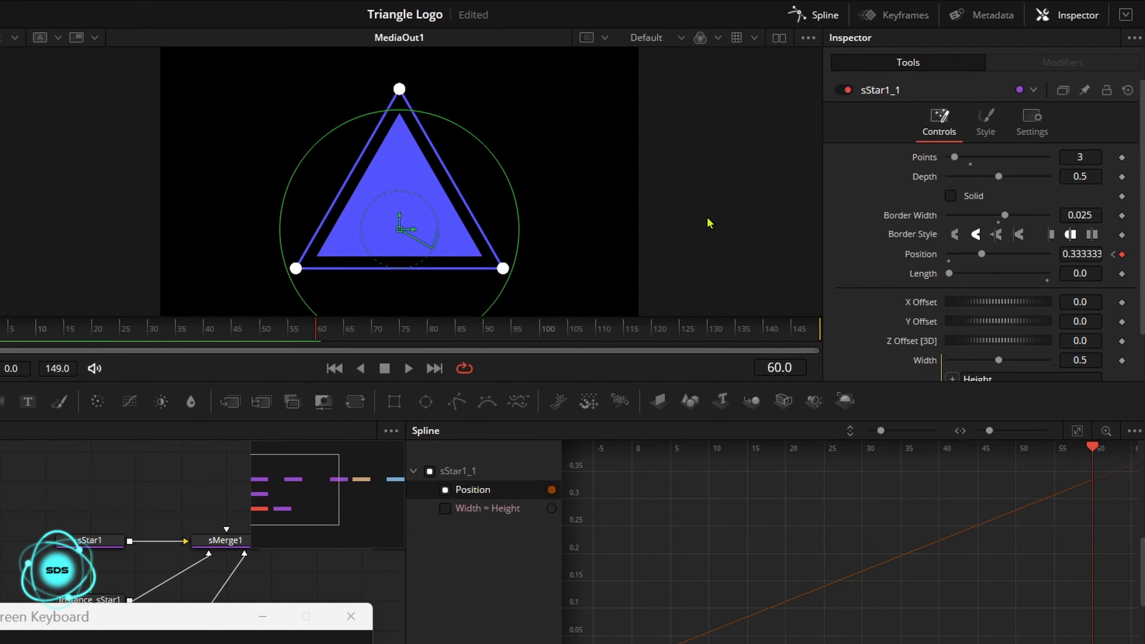
click(888, 29)
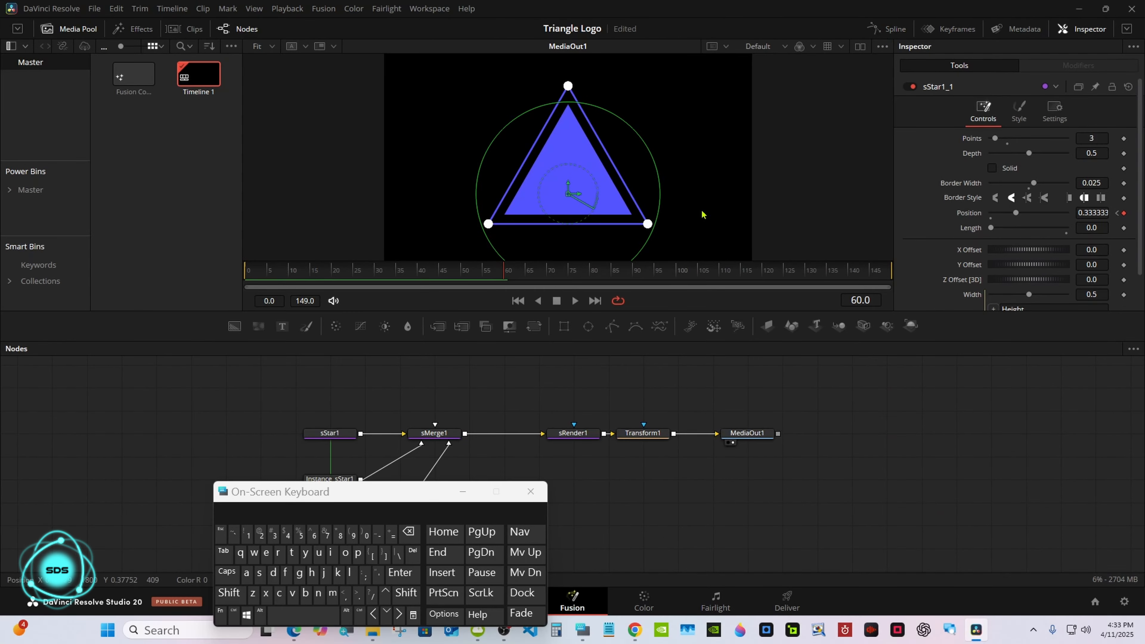
Scrub and play the timeline past frame 60 to check the dots' motion, and save the project.
drag(348, 511, 703, 466)
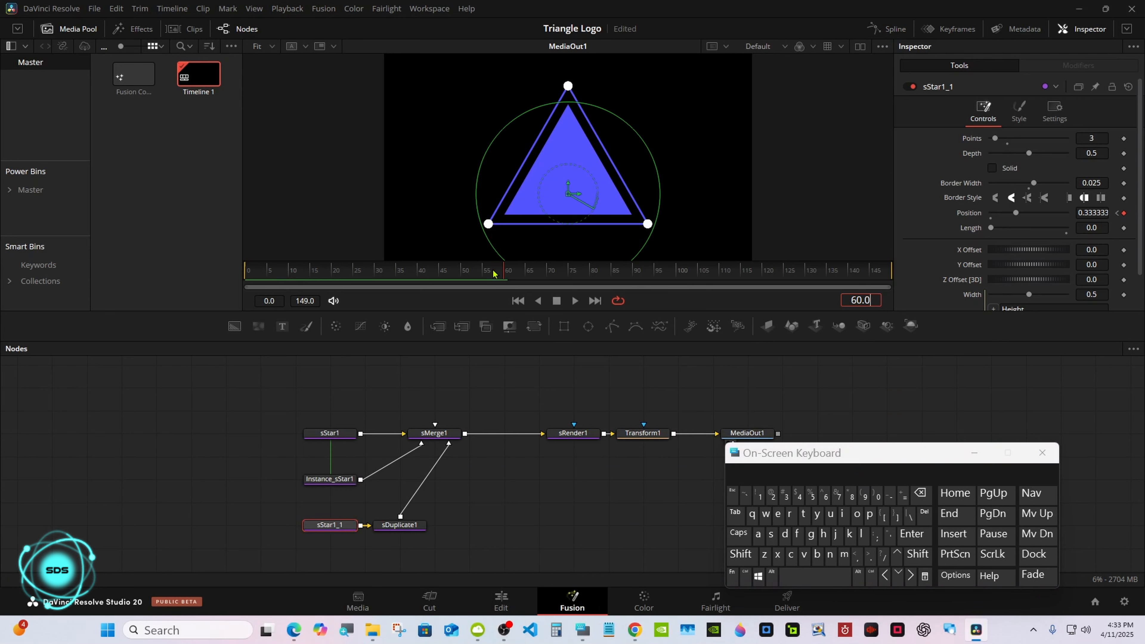
drag(496, 273, 911, 273)
key(space)
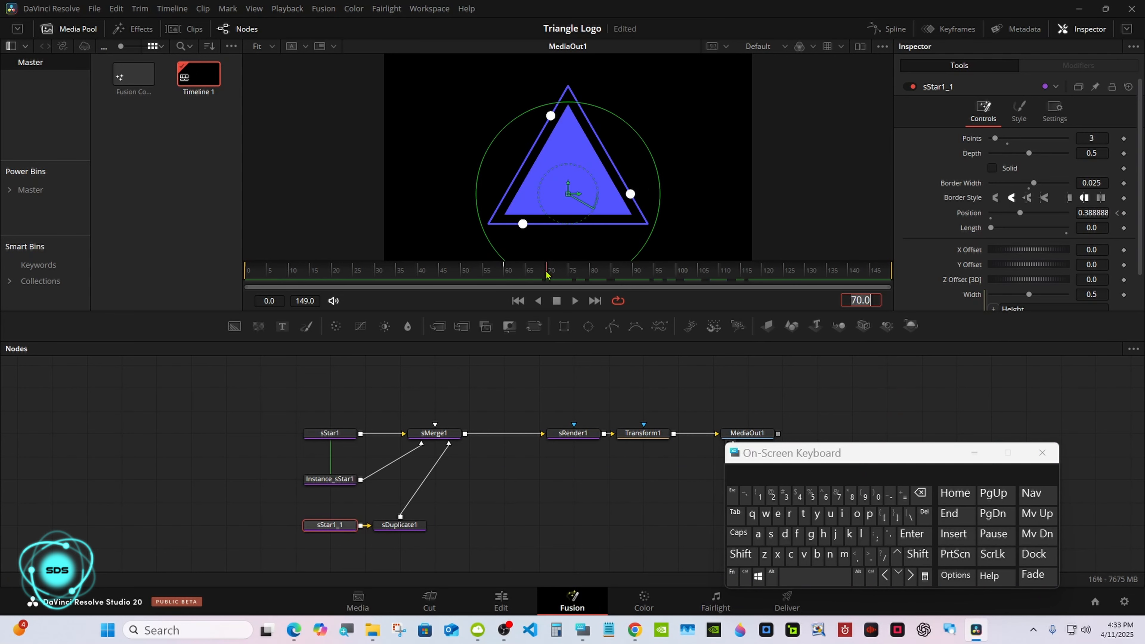
key(ctrl+s)
Add an sText node on its own and connect its output to sMerge1.
click(408, 373)
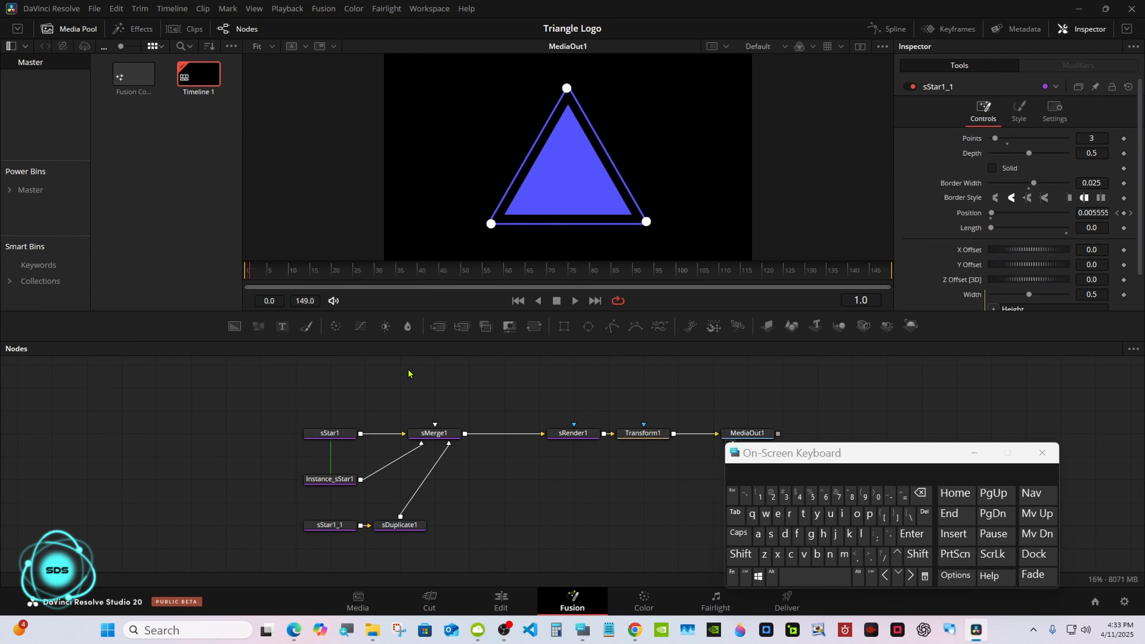
click(741, 554)
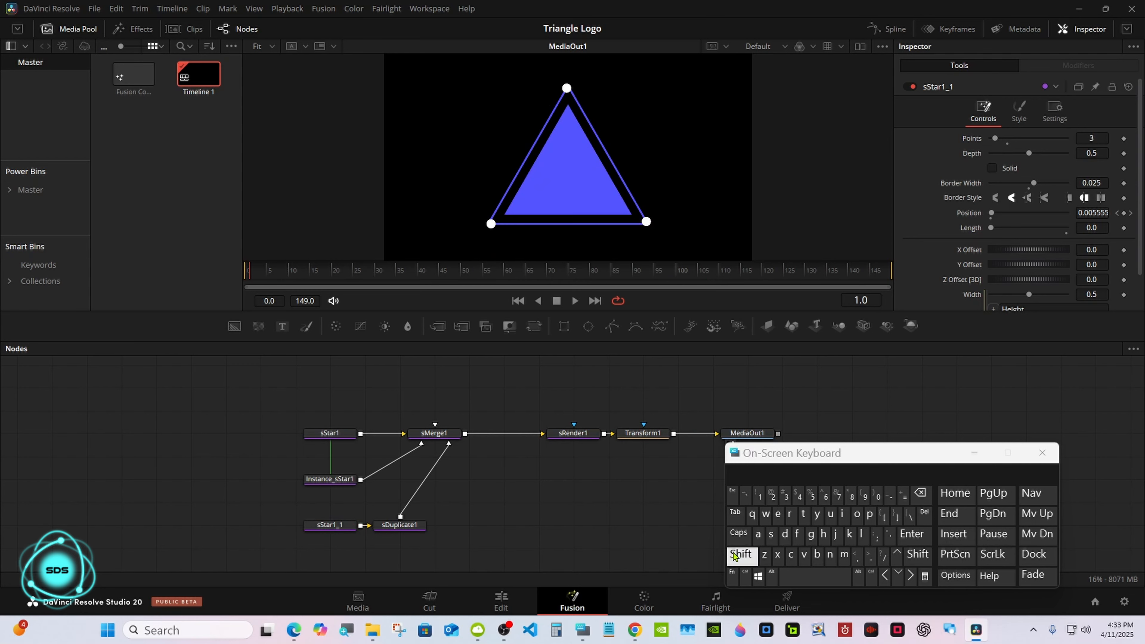
click(798, 576)
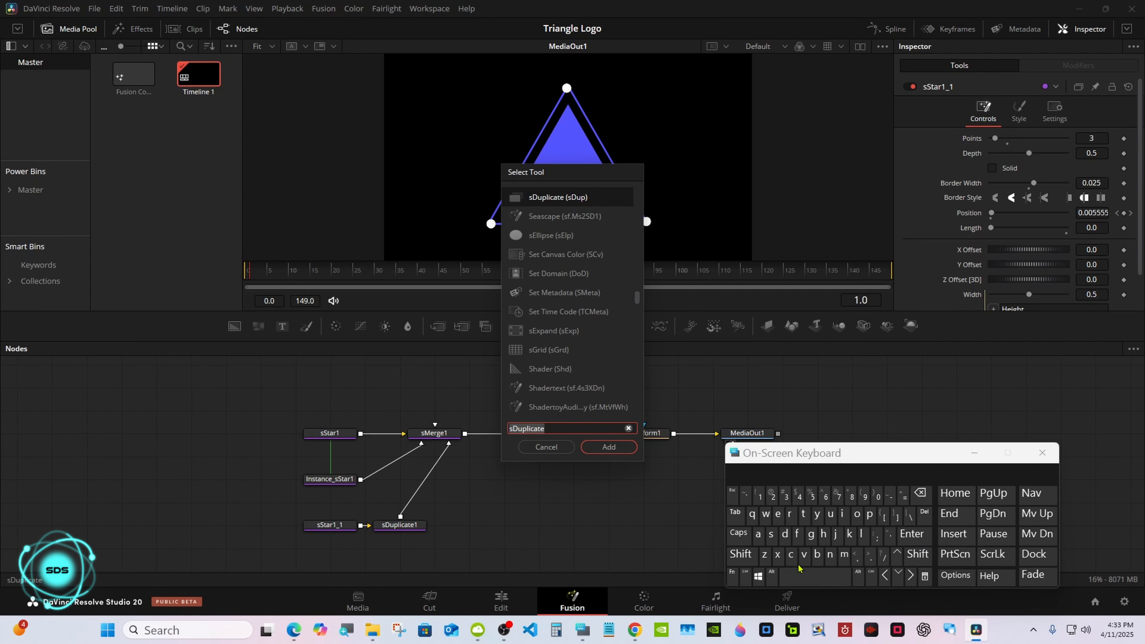
click(772, 533)
click(804, 515)
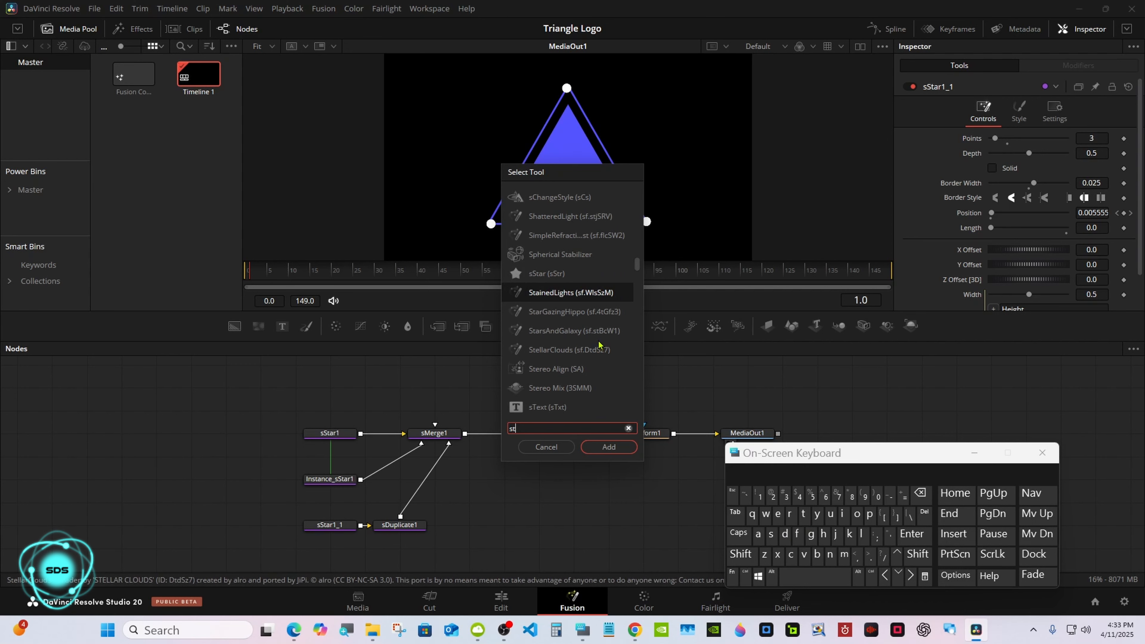
click(561, 408)
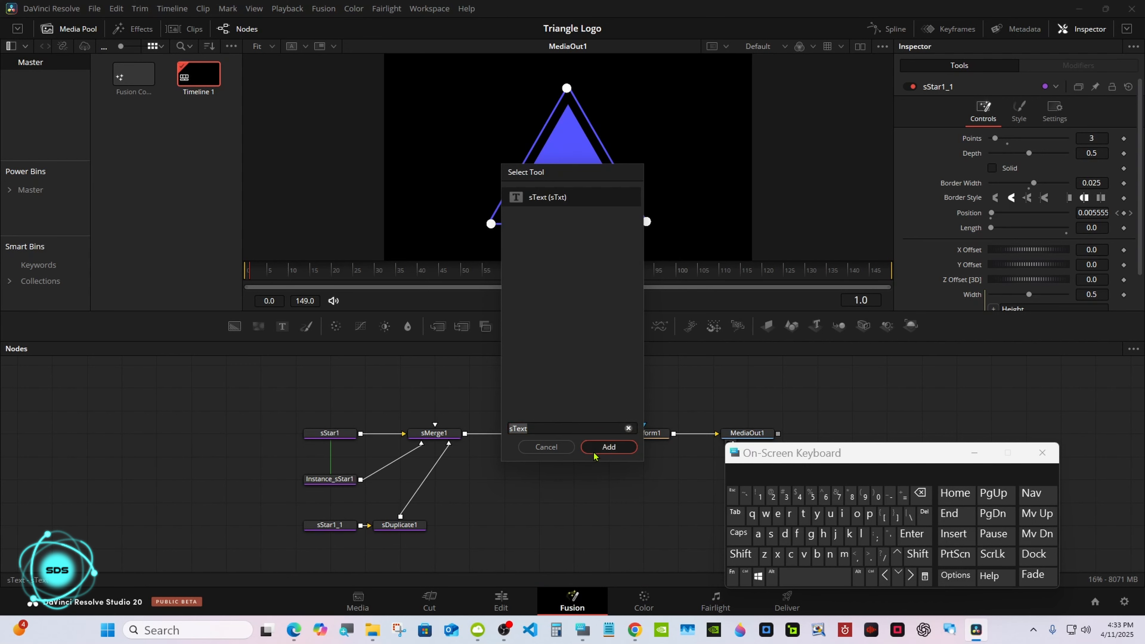
click(609, 447)
drag(431, 382, 436, 456)
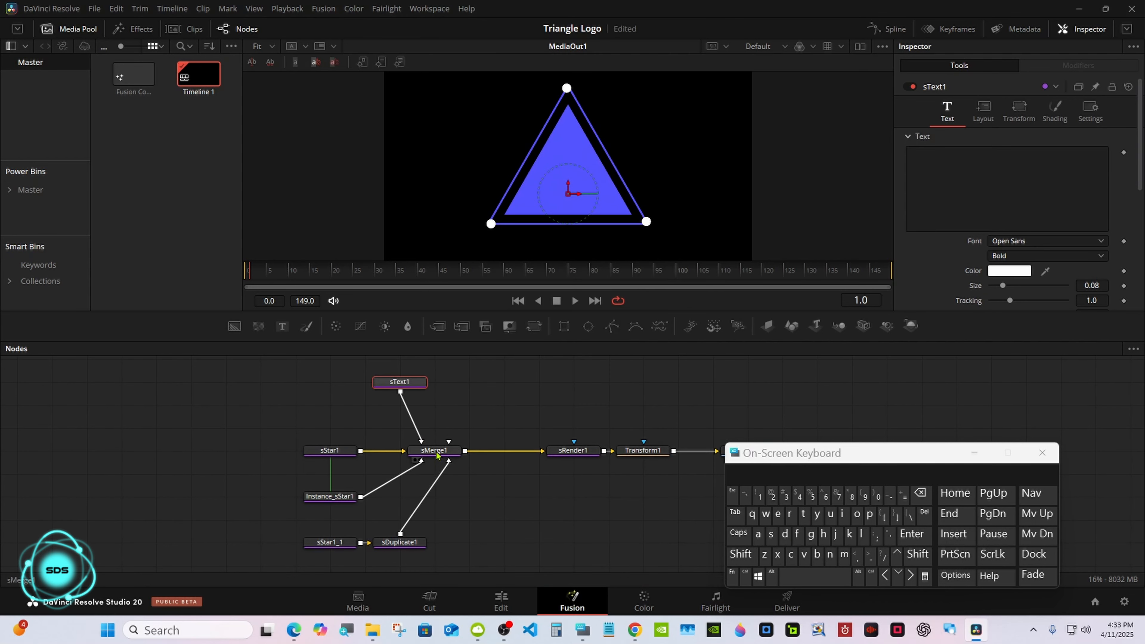
Enter the text SDS in sText1 and move the On-Screen Keyboard away from the Inspector.
click(944, 187)
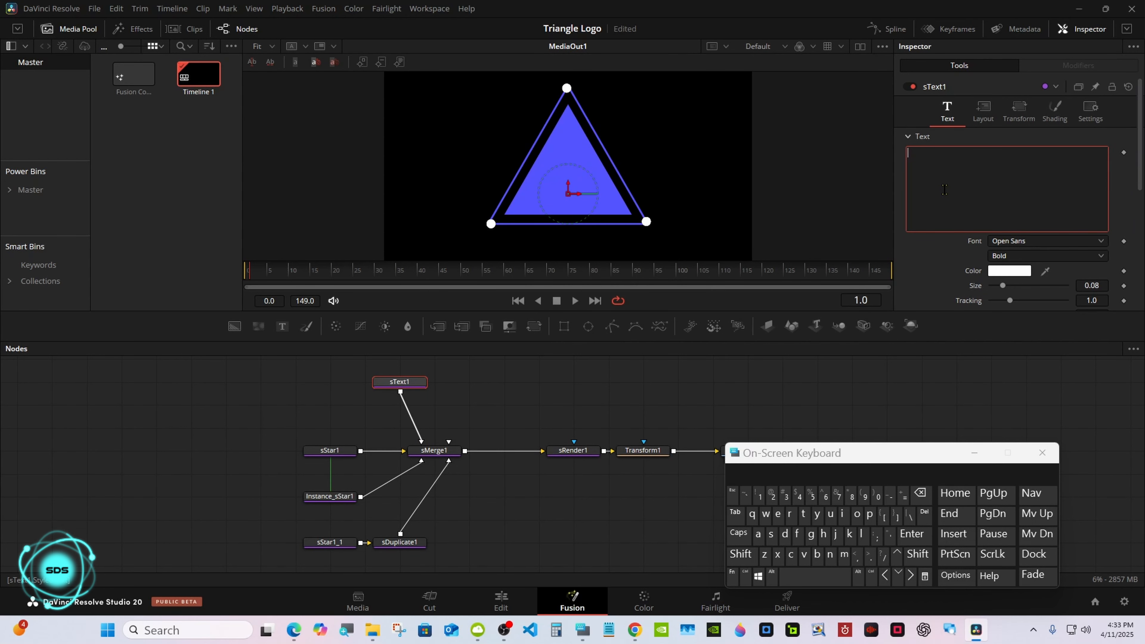
click(739, 533)
click(772, 534)
click(785, 533)
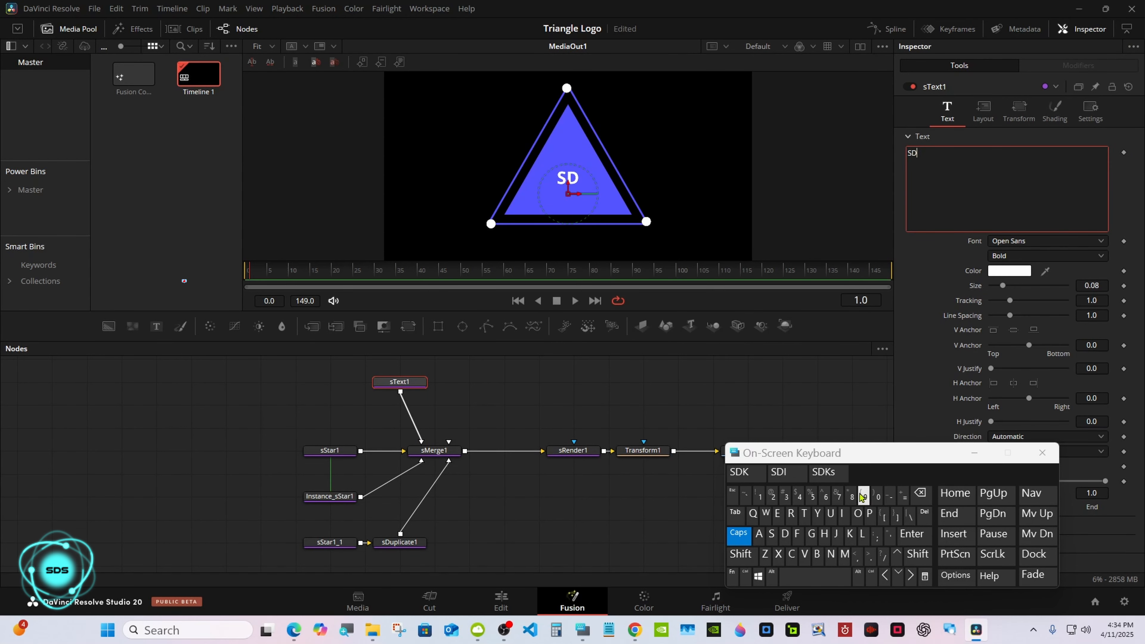
click(772, 533)
drag(812, 453, 627, 487)
Set the SDS text's font to Nulshock Bold, its size to 0.1063 and its tracking to 1.03.
click(1046, 240)
click(1029, 455)
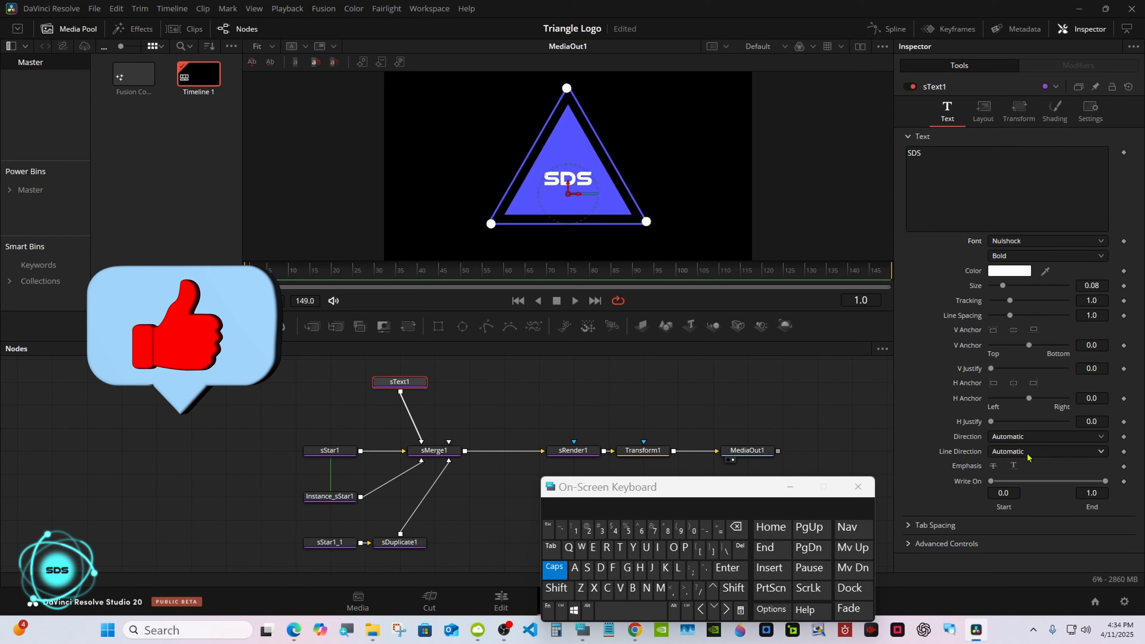
drag(1010, 300, 1006, 289)
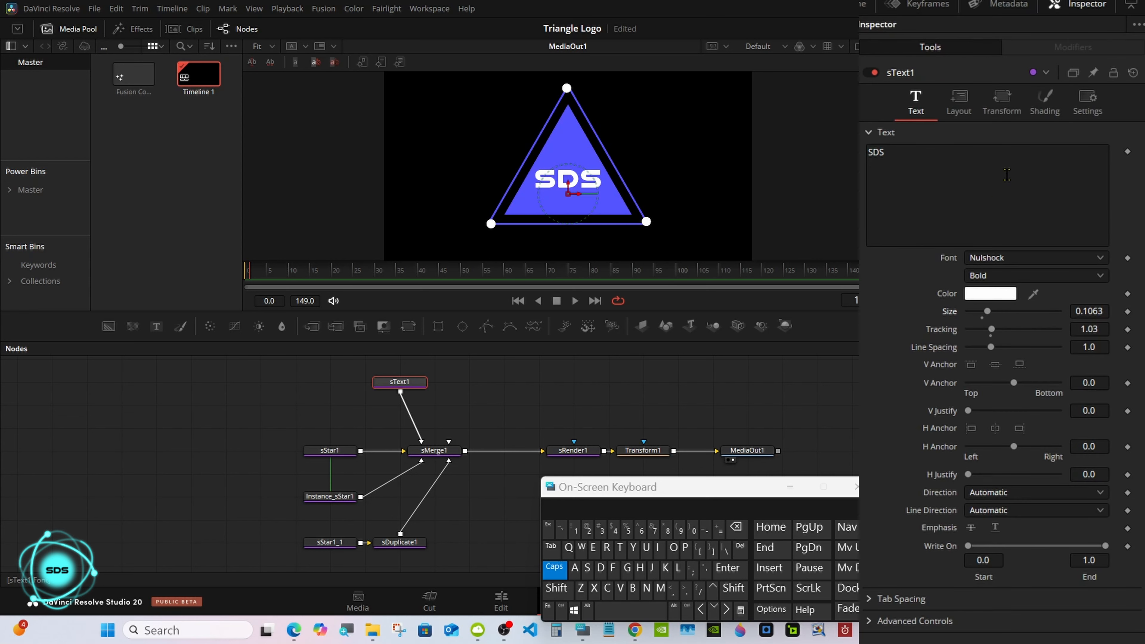
Pin the Shading settings of sText1 in the Inspector and show the Style settings of sStar1_1 alongside, with Caps Lock off.
click(1056, 115)
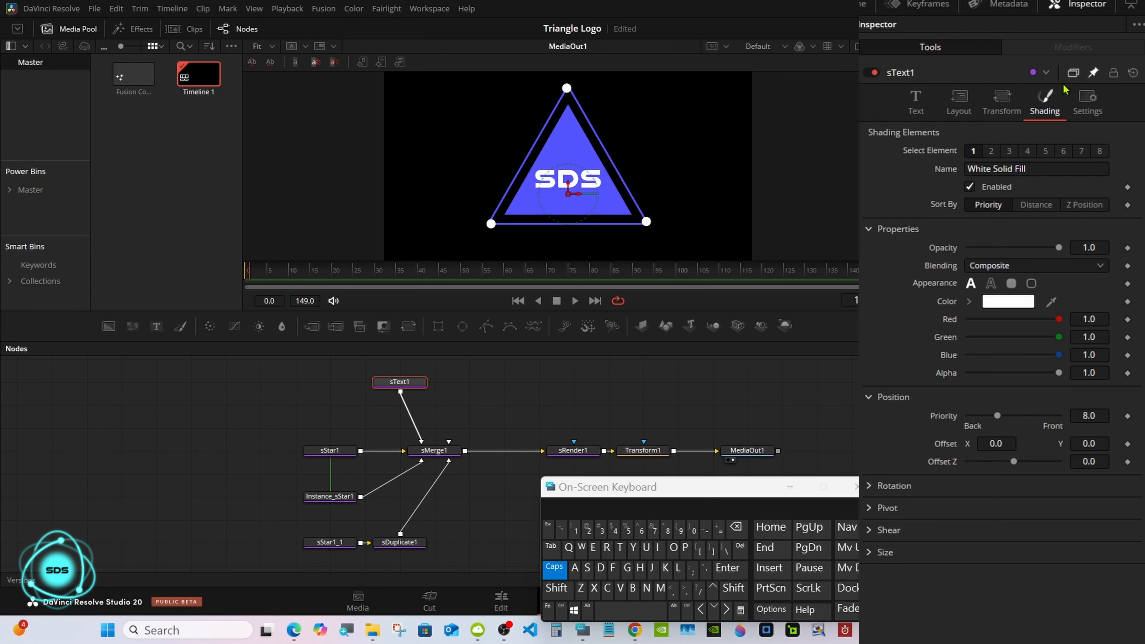
click(554, 567)
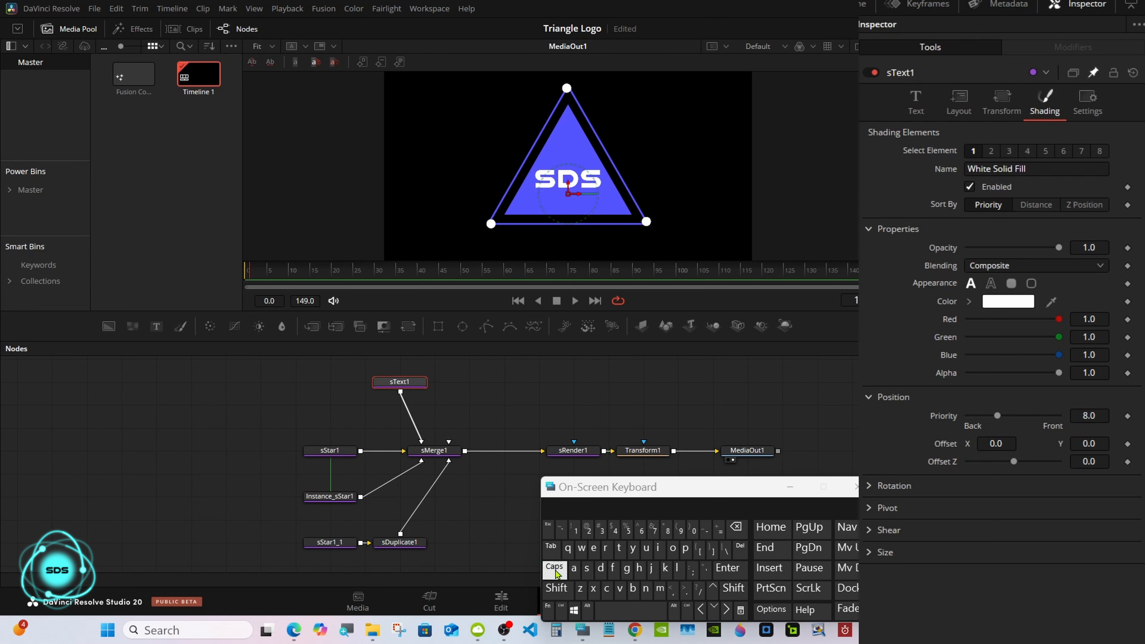
click(328, 543)
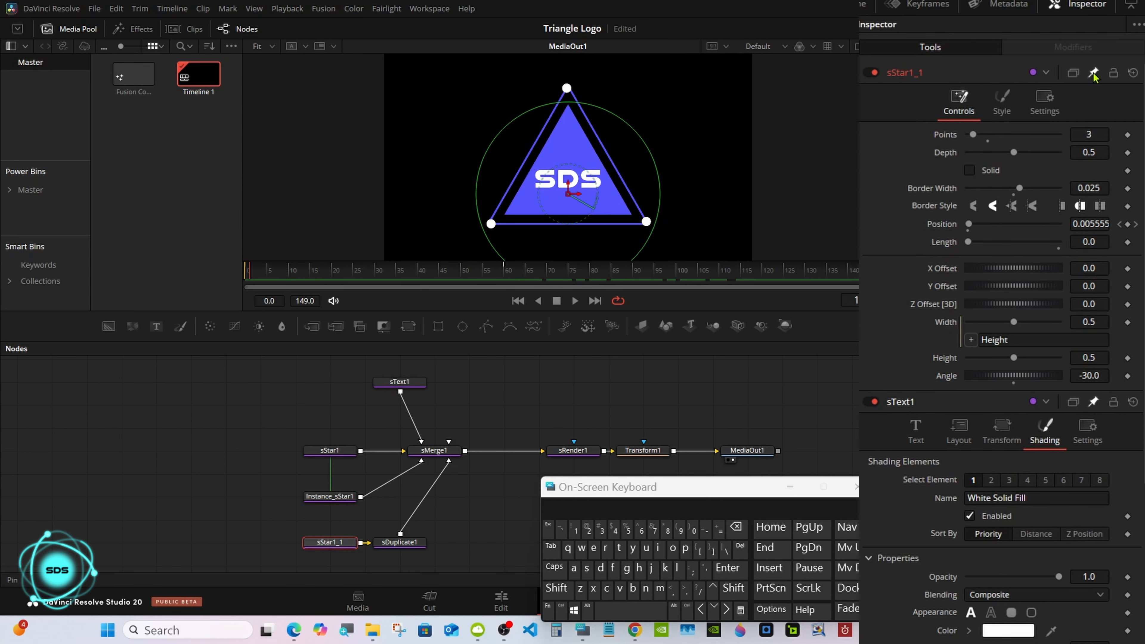
click(1008, 102)
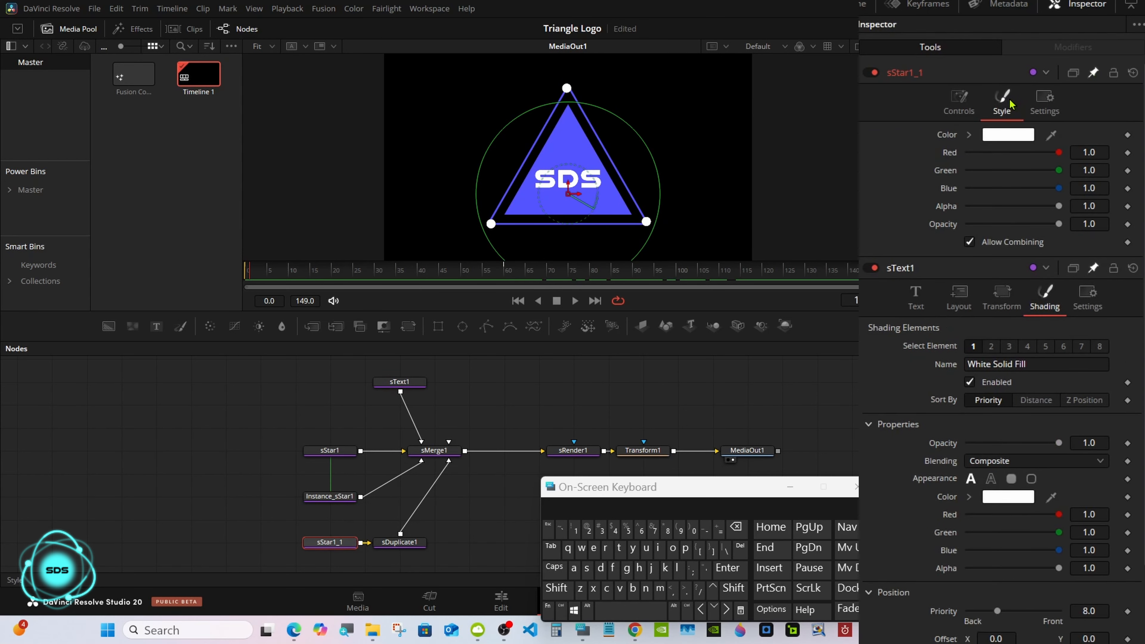
Add expression fields to the Red, Green and Blue color values of sStar1_1.
right_click(954, 154)
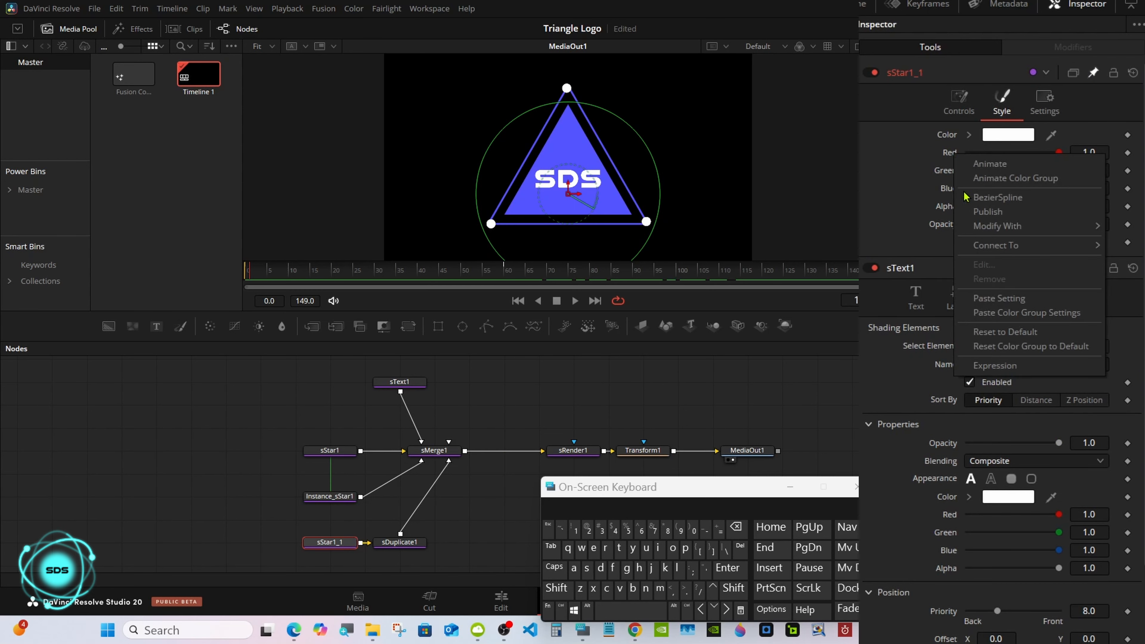
click(983, 366)
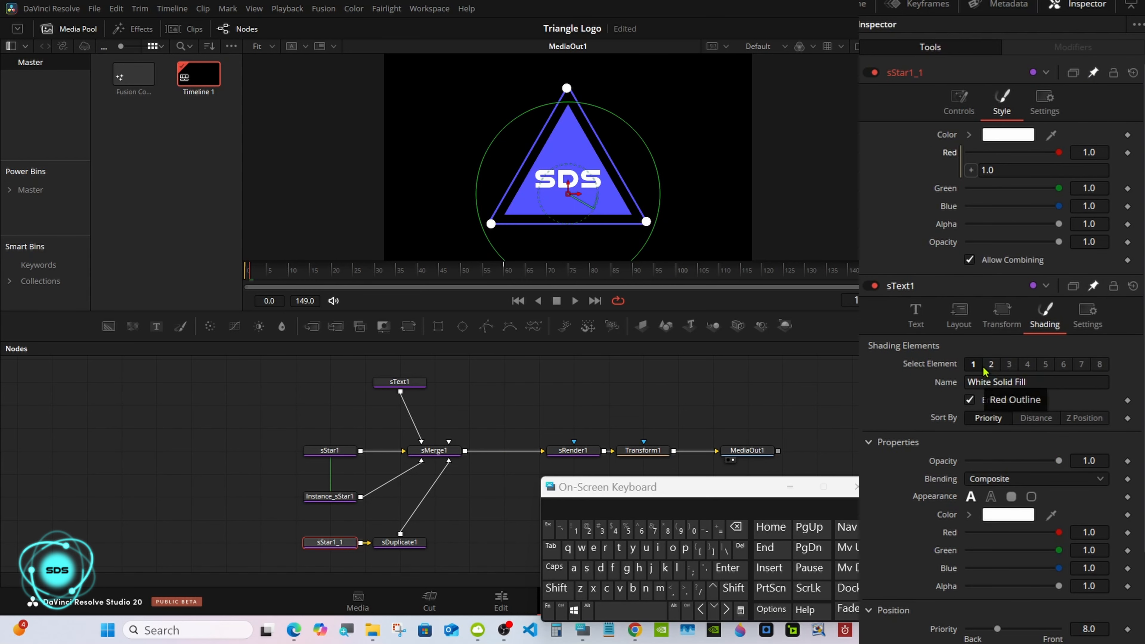
right_click(947, 191)
click(983, 398)
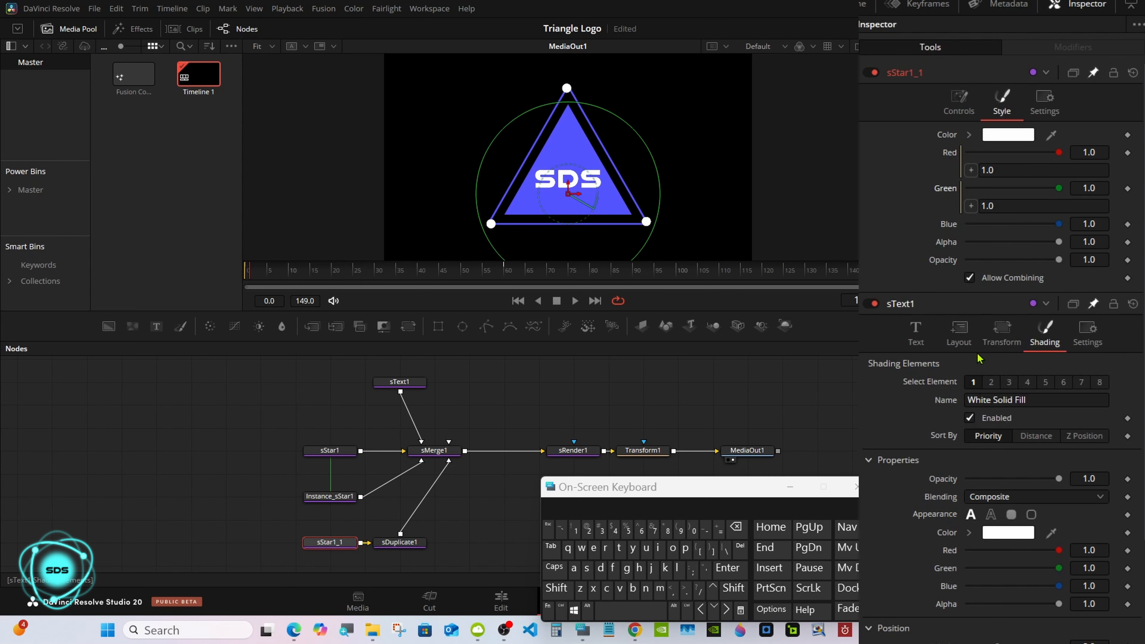
right_click(952, 229)
click(984, 437)
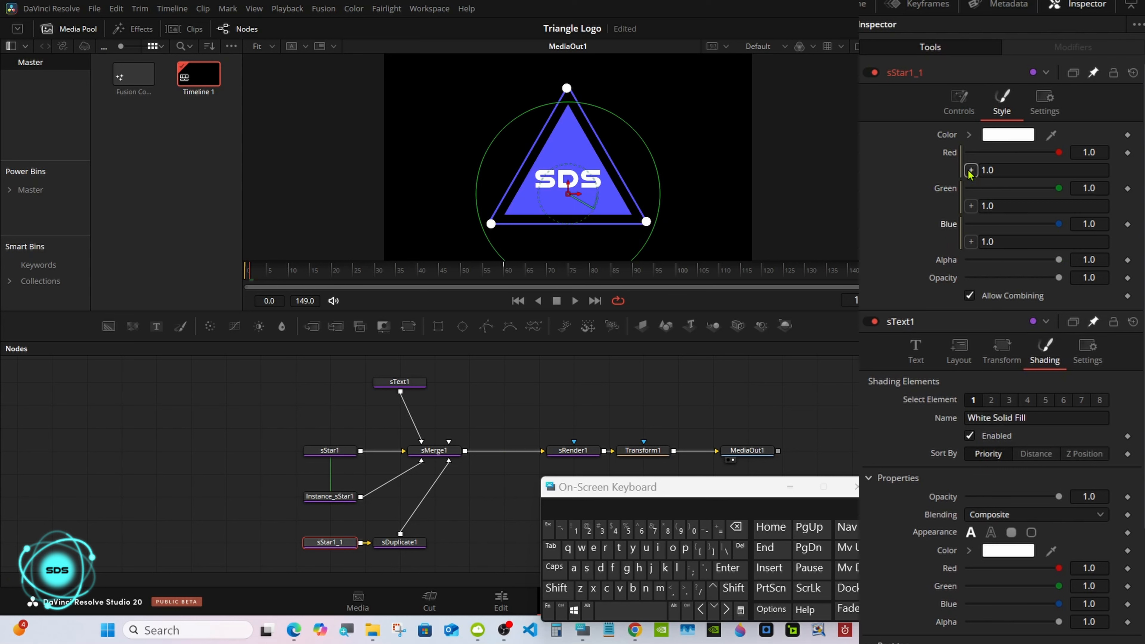
Link the Red, Green and Blue expressions of sStar1_1 to sText1.Red1, sText1.Green1 and sText1.Blue1.
drag(971, 173, 954, 575)
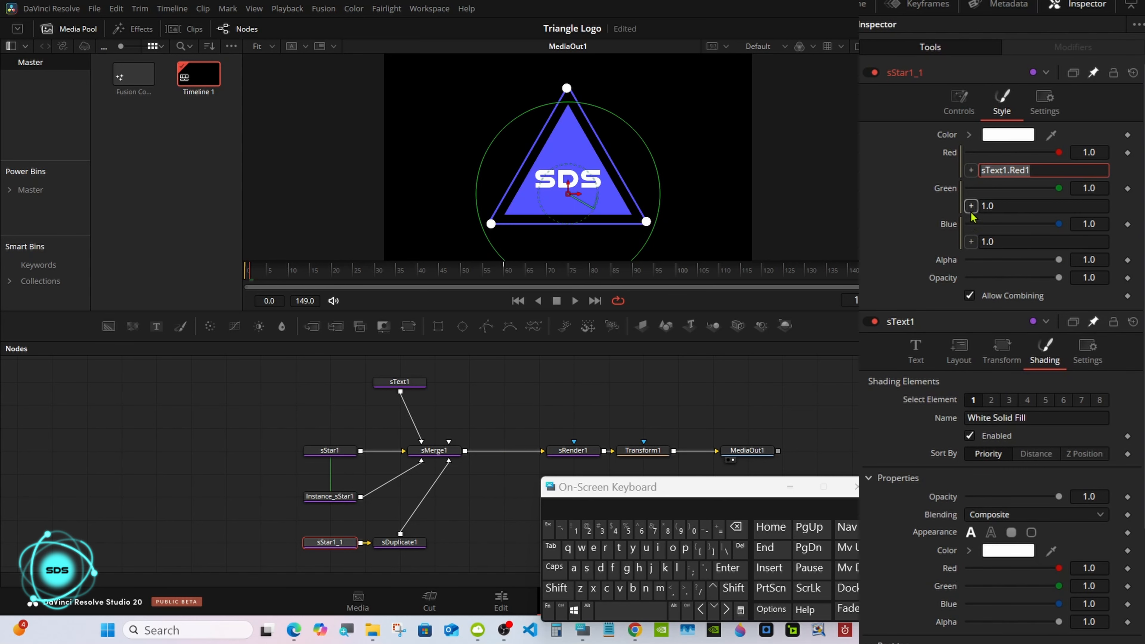
drag(971, 206, 950, 587)
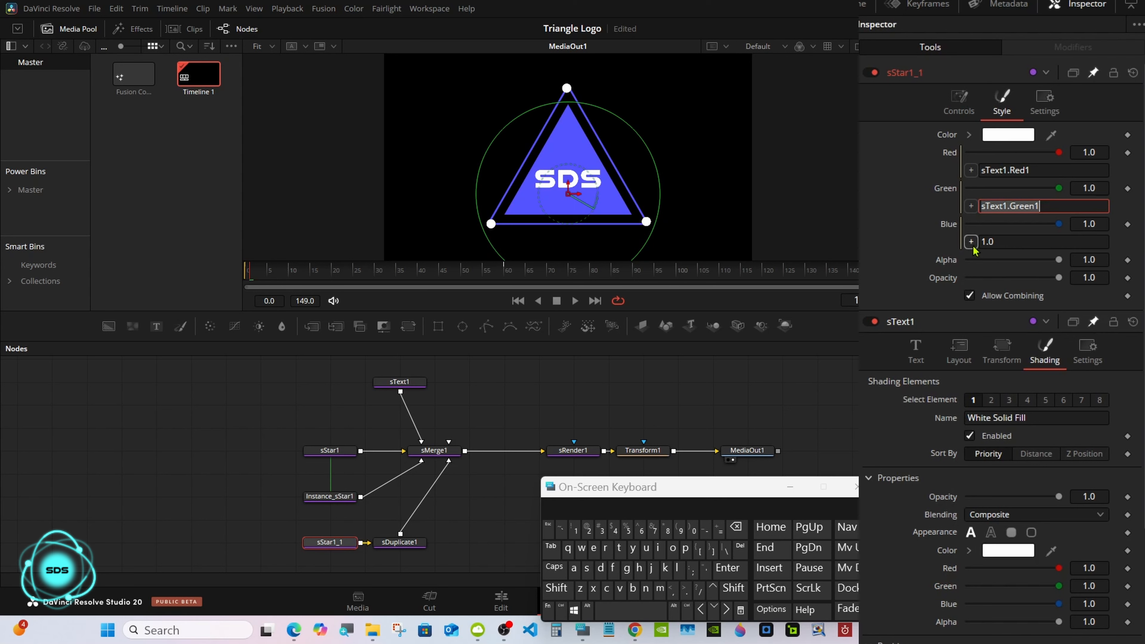
drag(971, 241, 949, 603)
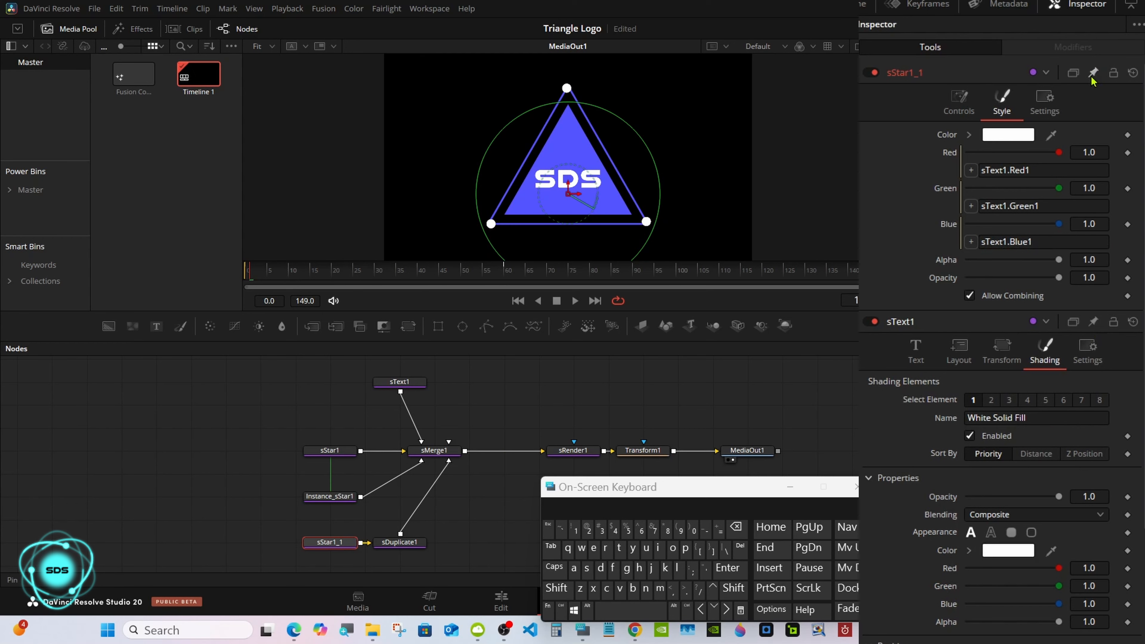
Change the SDS text color in sText1's Text settings to the basic red swatch.
click(916, 349)
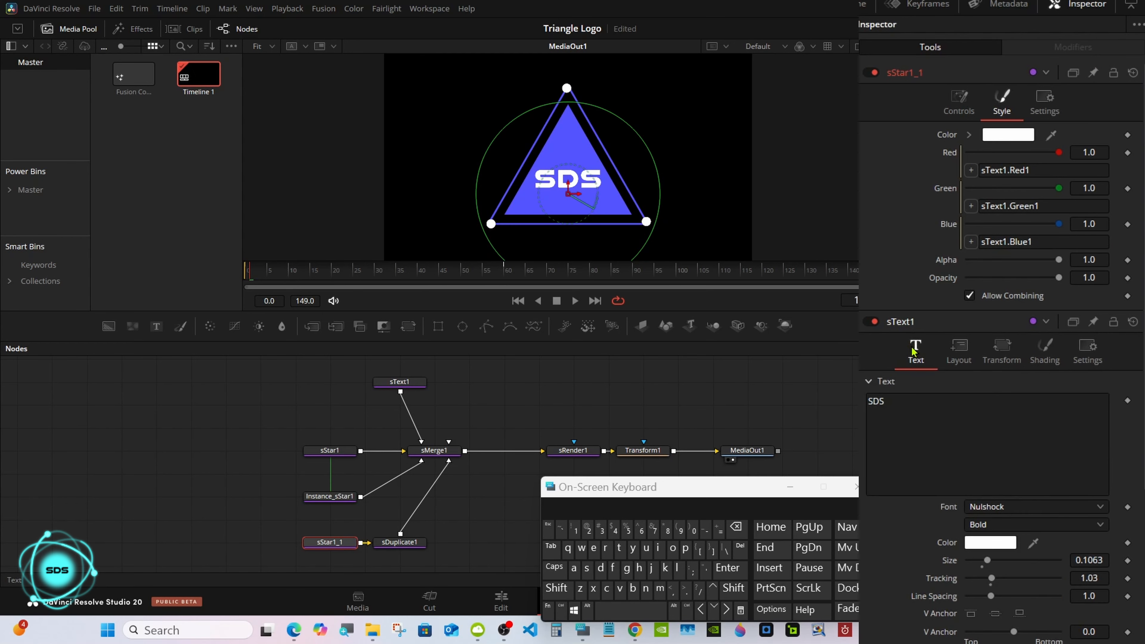
scroll(916, 356, down, 3)
click(1009, 427)
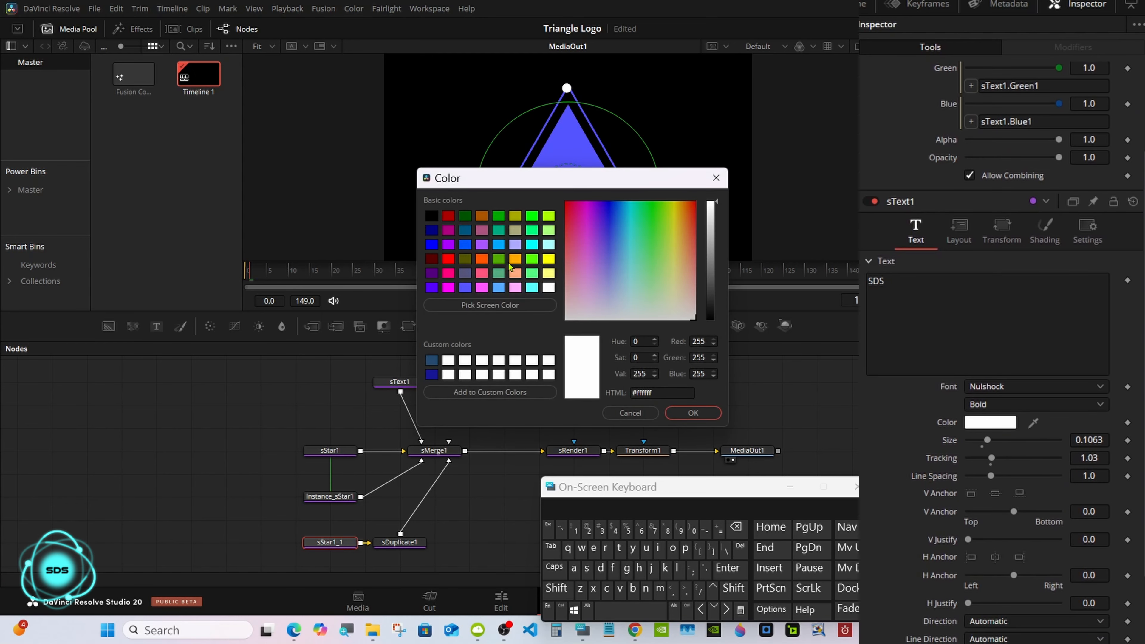
click(449, 258)
click(693, 412)
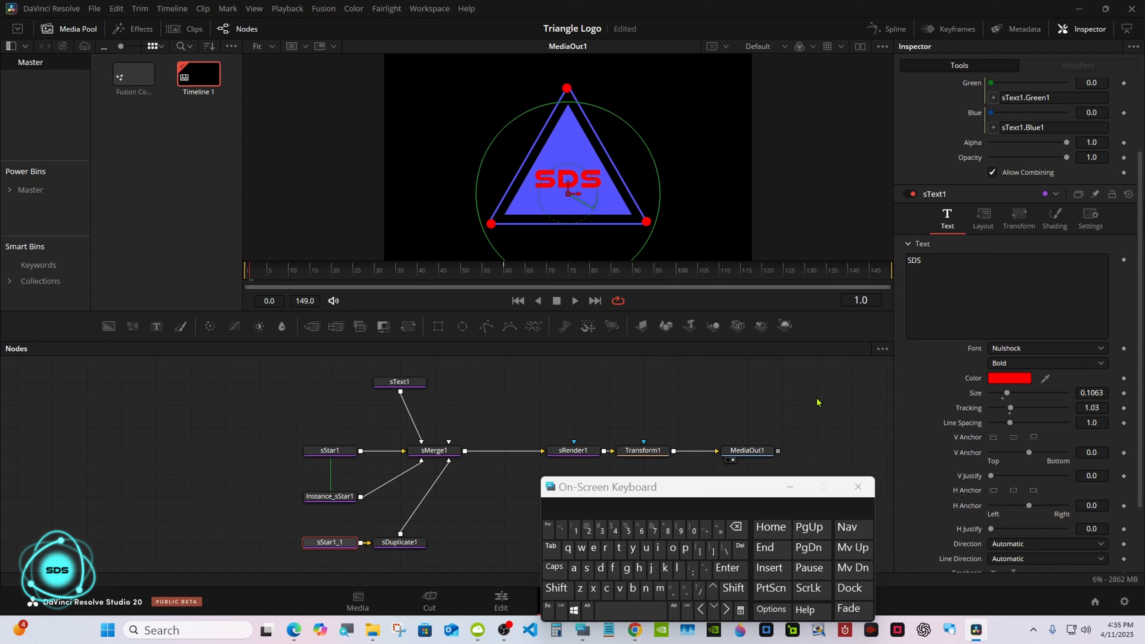
click(695, 401)
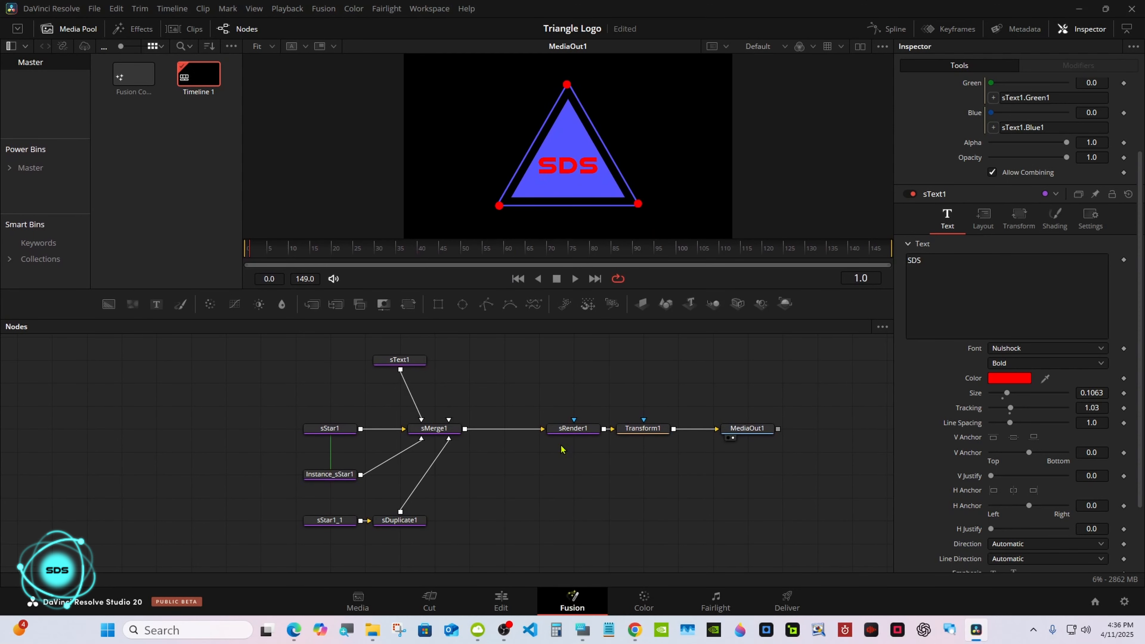
Extend the Fusion Composition 1 clip on the edit timeline to about 24 seconds and play back the logo animation.
click(501, 600)
drag(486, 497, 803, 496)
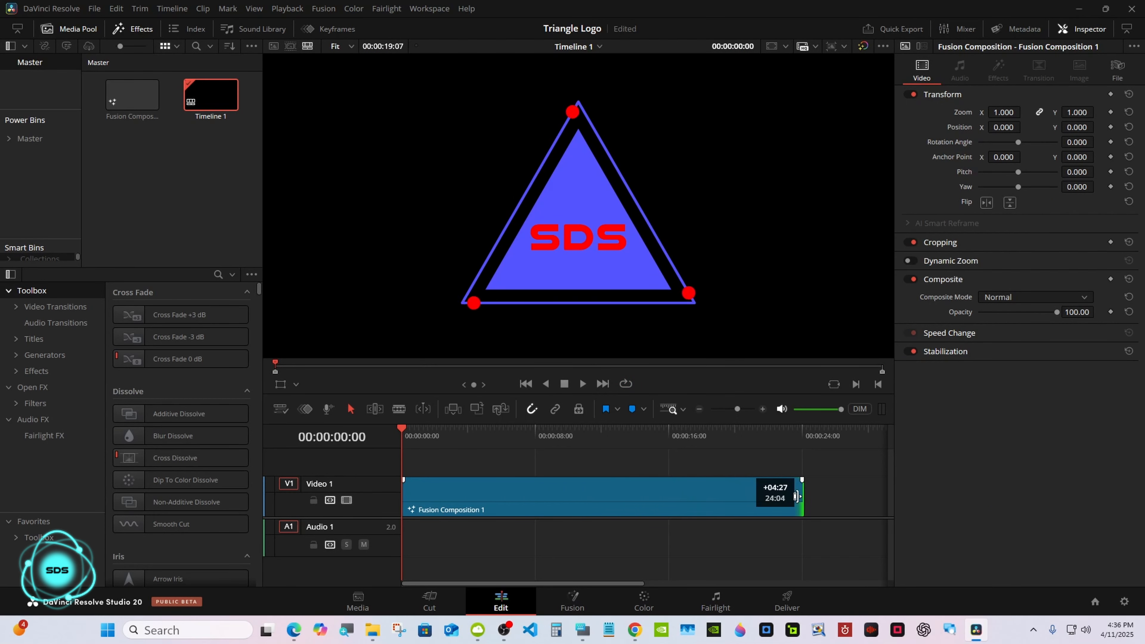
drag(512, 428, 507, 475)
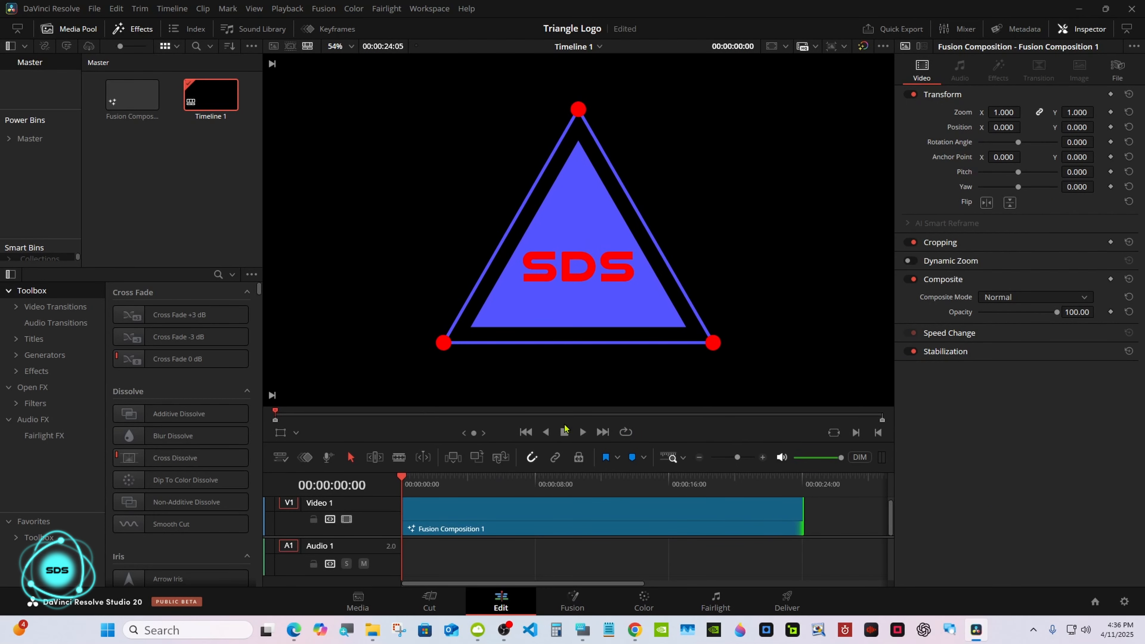
click(582, 432)
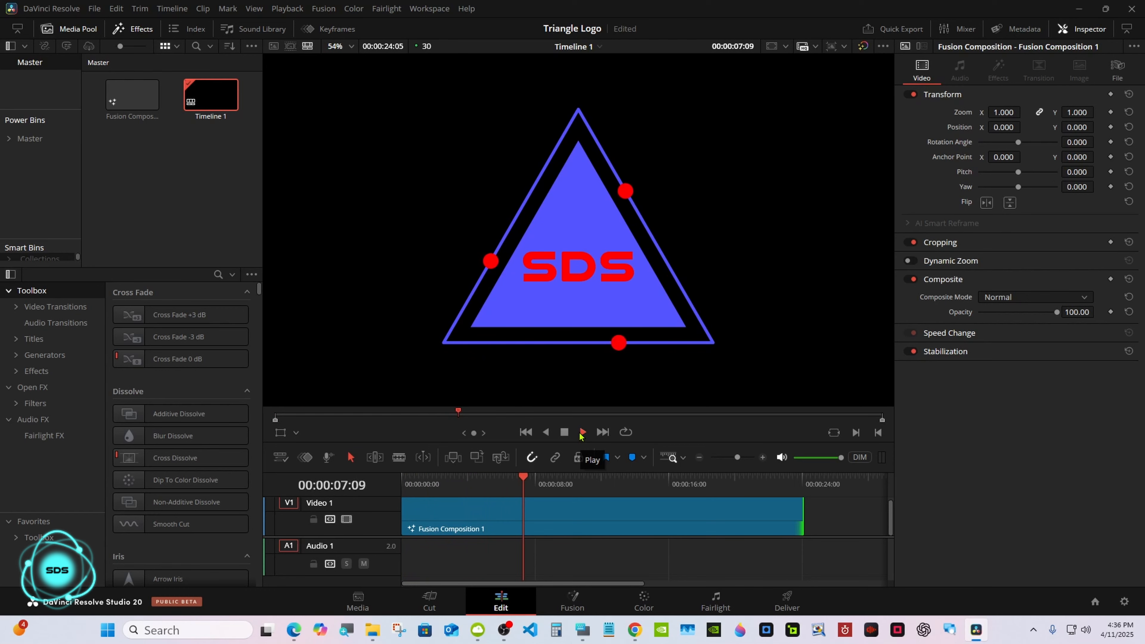
click(582, 432)
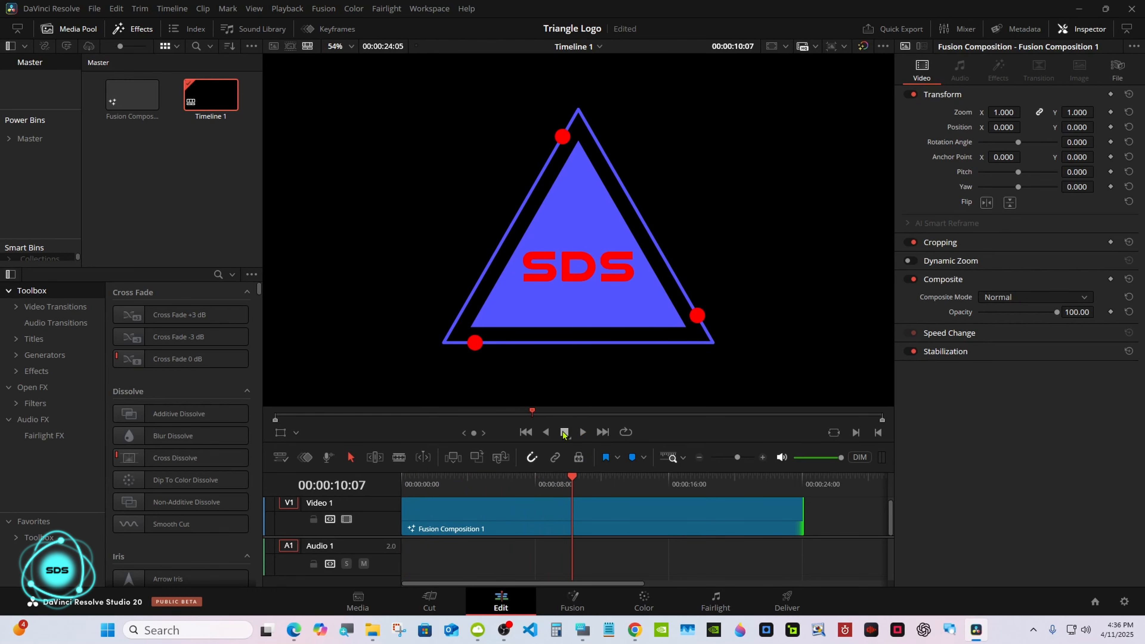
Return to the Fusion composition and, with the on-screen keyboard open, select sText1, sStar1 and Transform1 in that order.
click(572, 600)
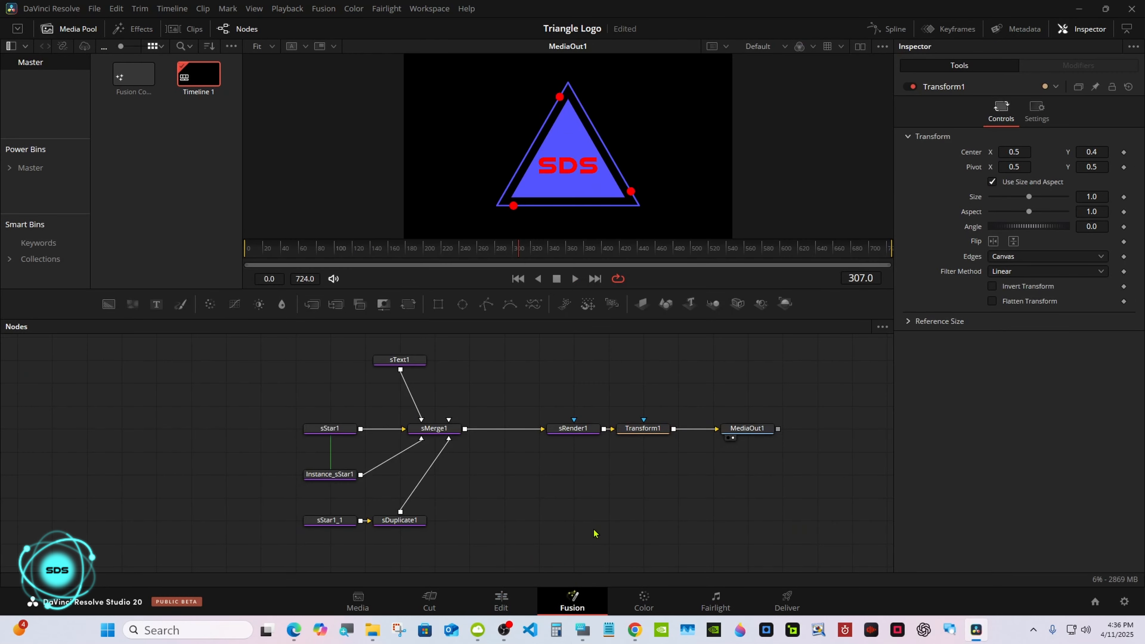
click(583, 631)
drag(527, 486, 776, 424)
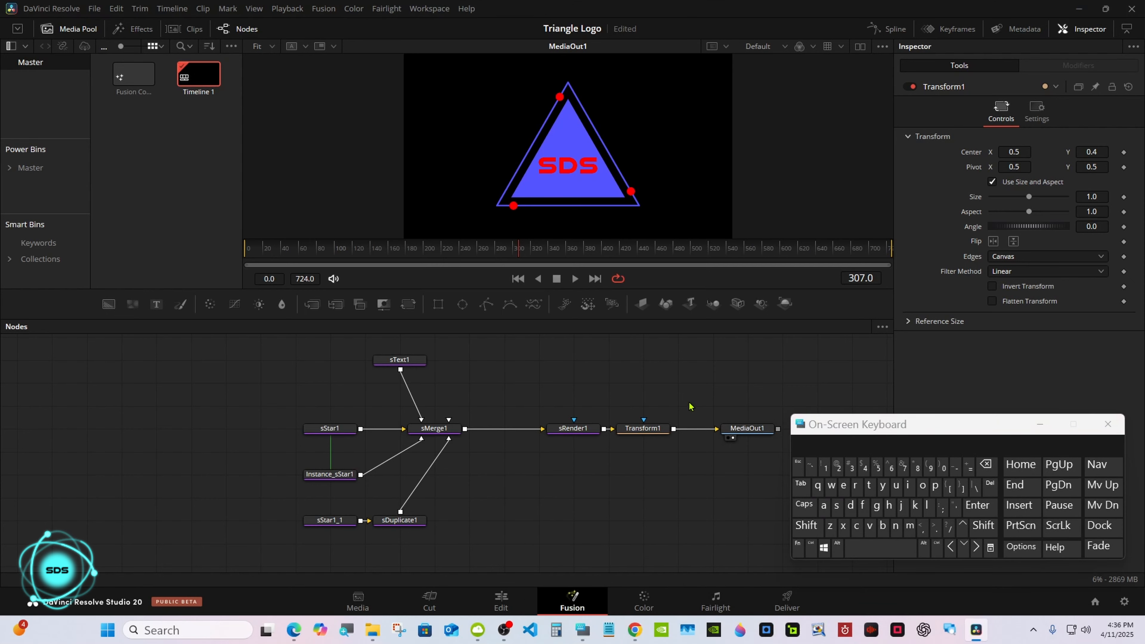
click(811, 547)
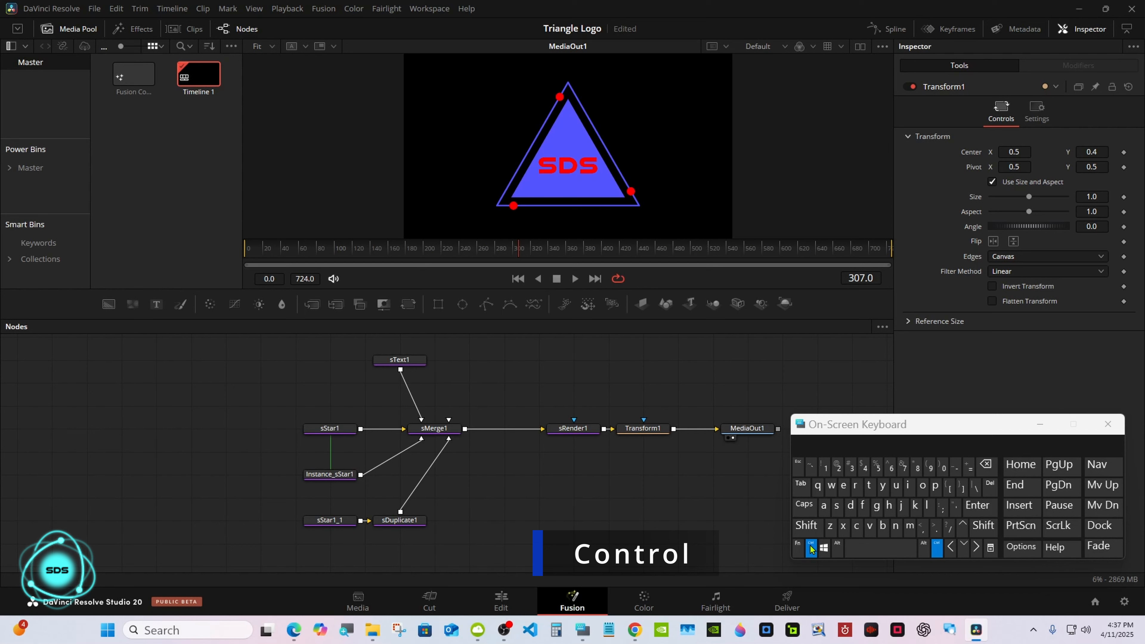
ctrl+click(399, 361)
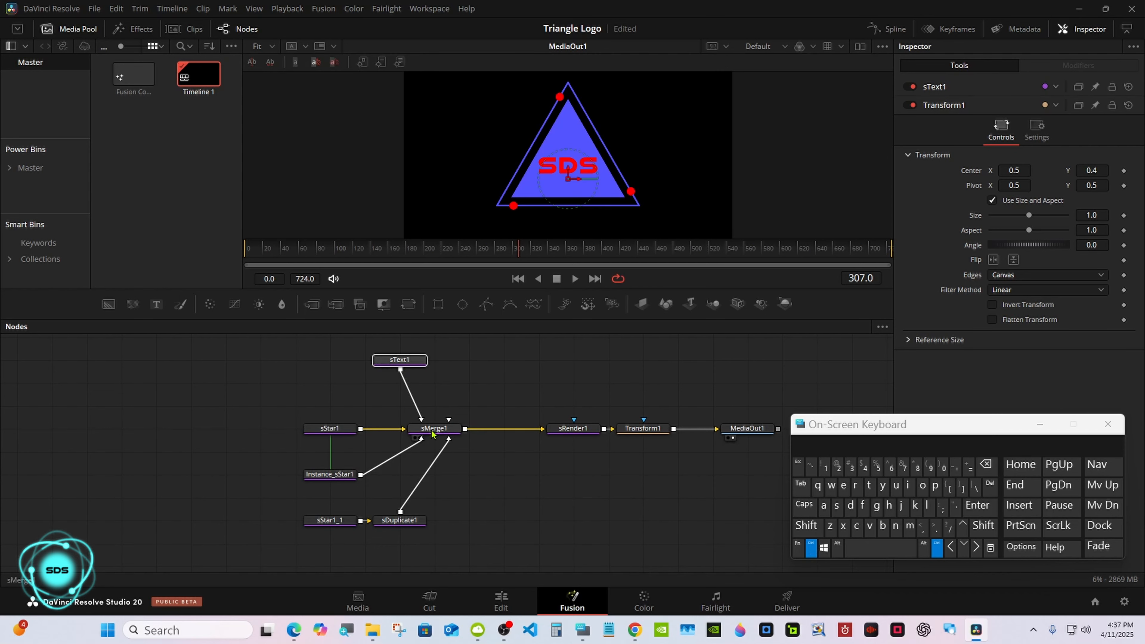
ctrl+click(336, 430)
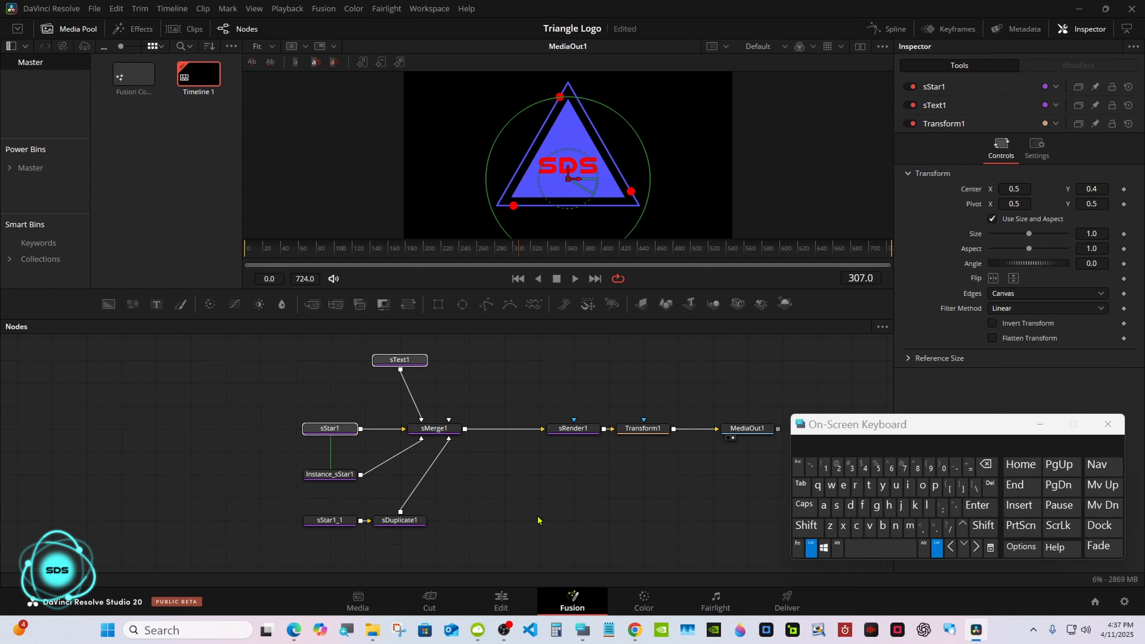
ctrl+click(651, 428)
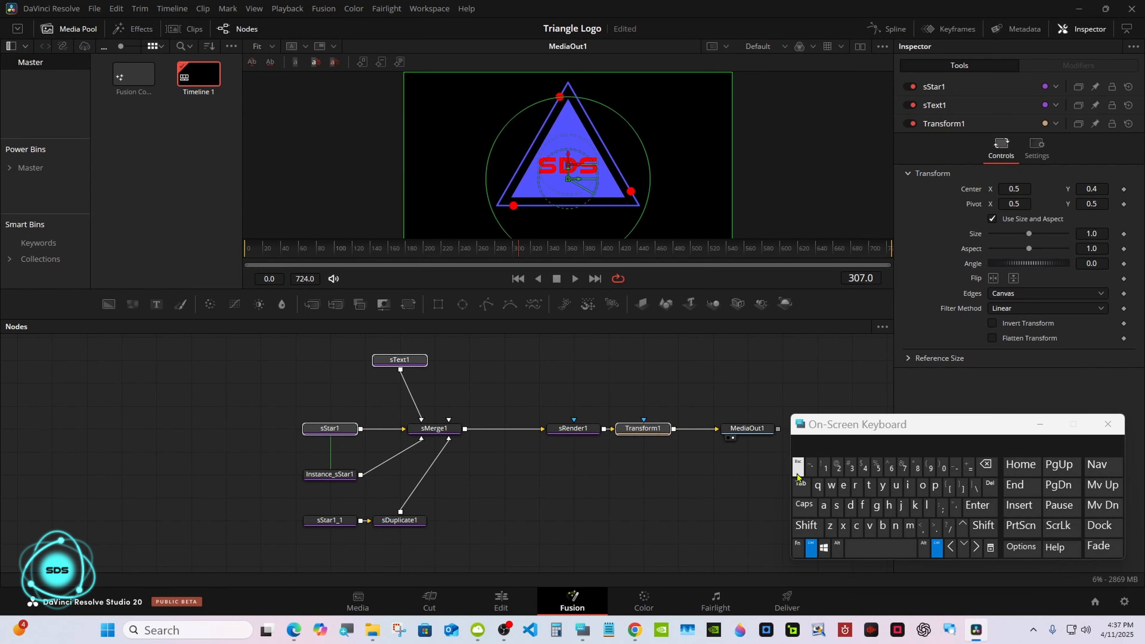
Add all remaining nodes to the selection and exclude MediaOut1 from it.
click(825, 506)
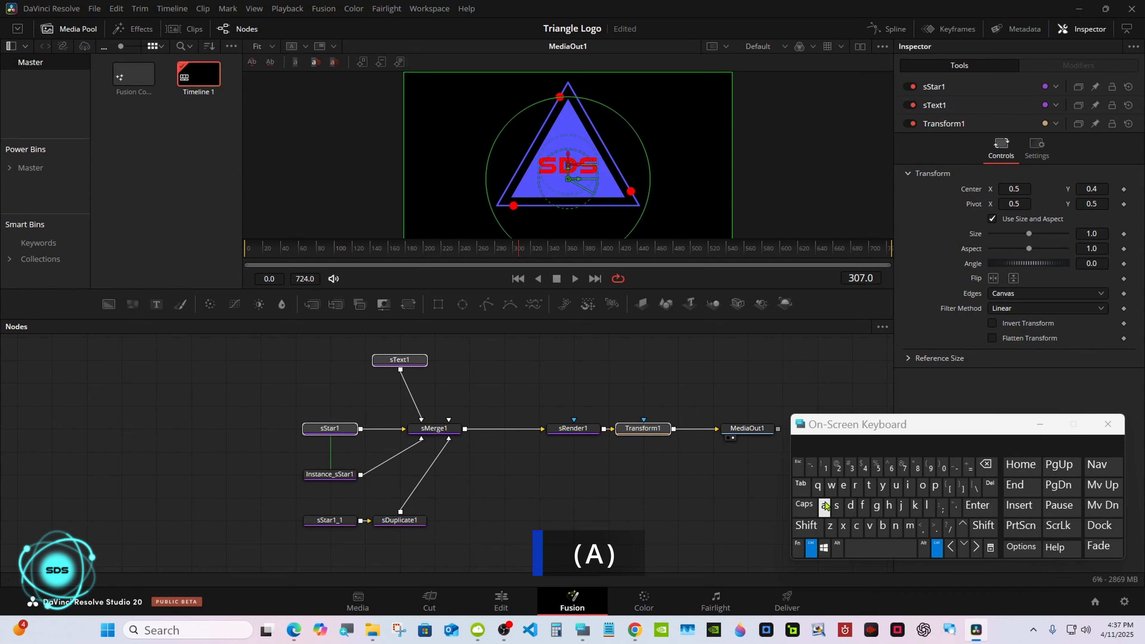
click(811, 549)
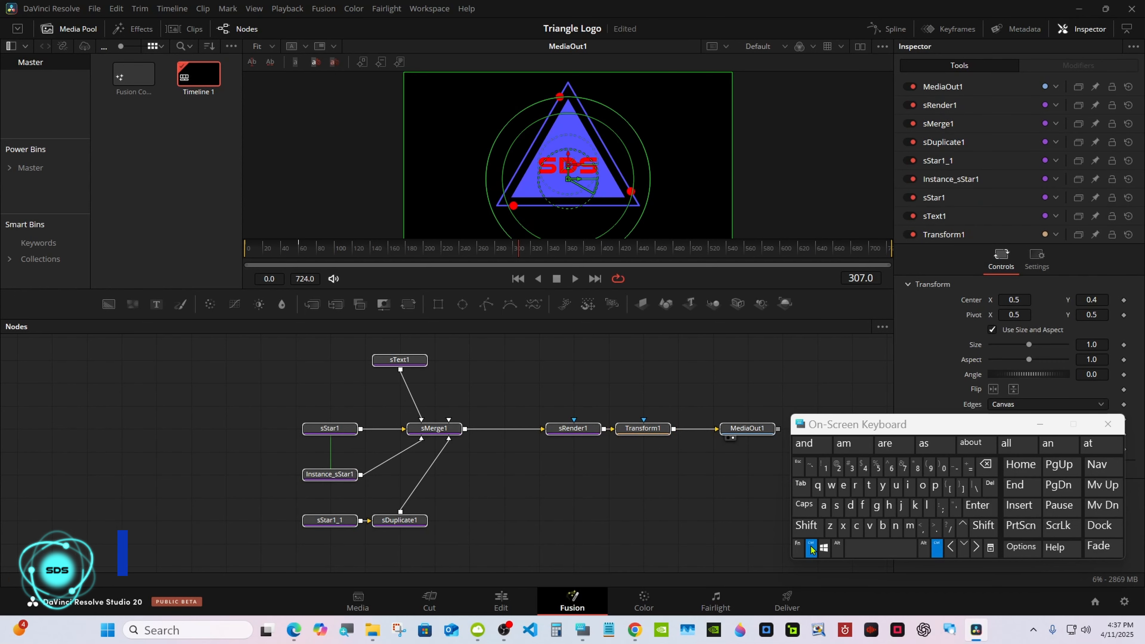
ctrl+click(740, 433)
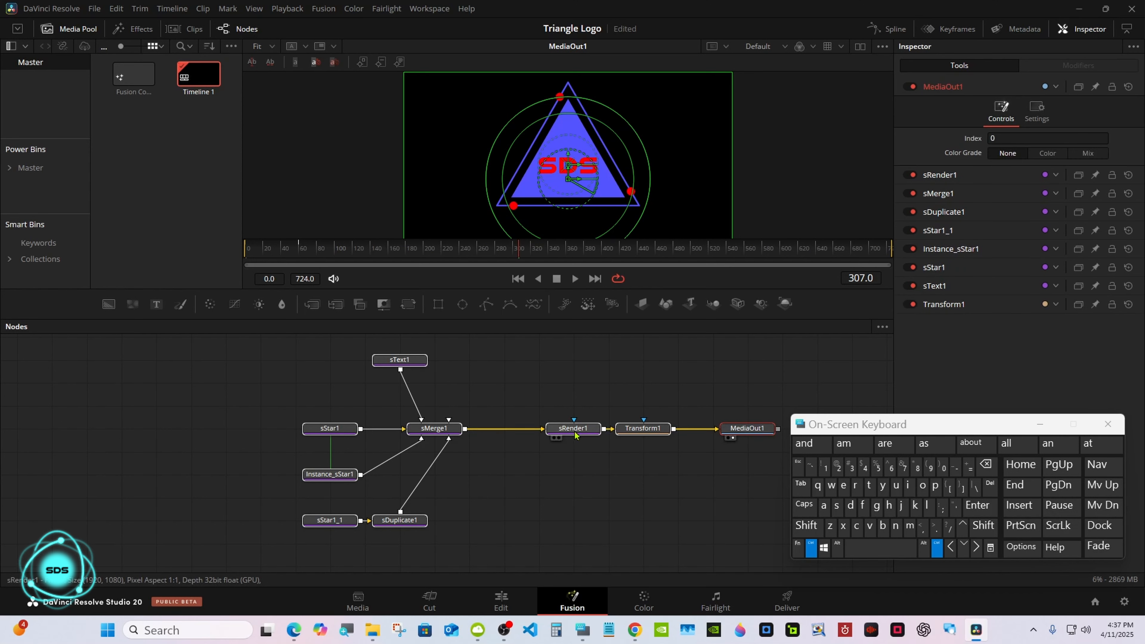
Start creating a macro from the selected nodes and move the macro editor over the node graph.
mouse_move(575, 435)
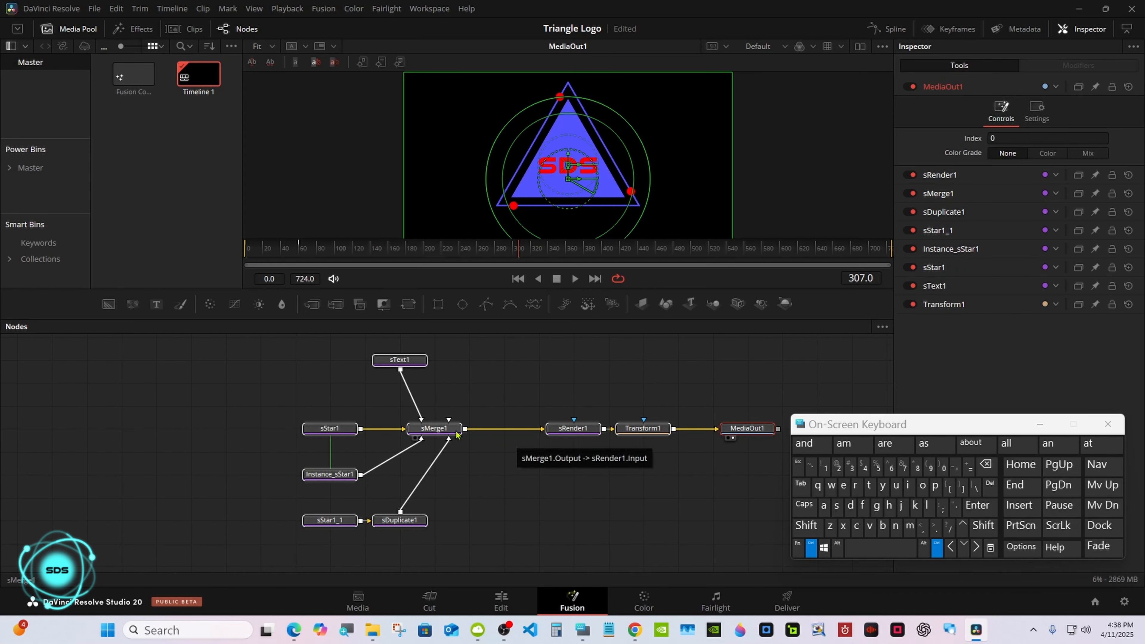
right_click(446, 432)
click(447, 433)
right_click(448, 432)
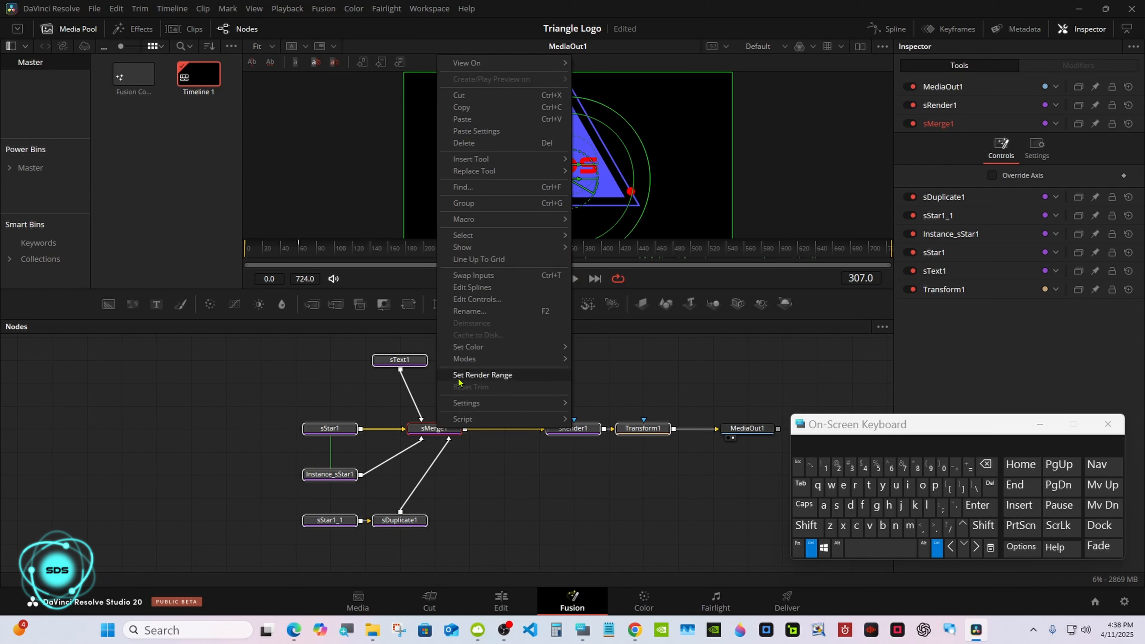
mouse_move(491, 224)
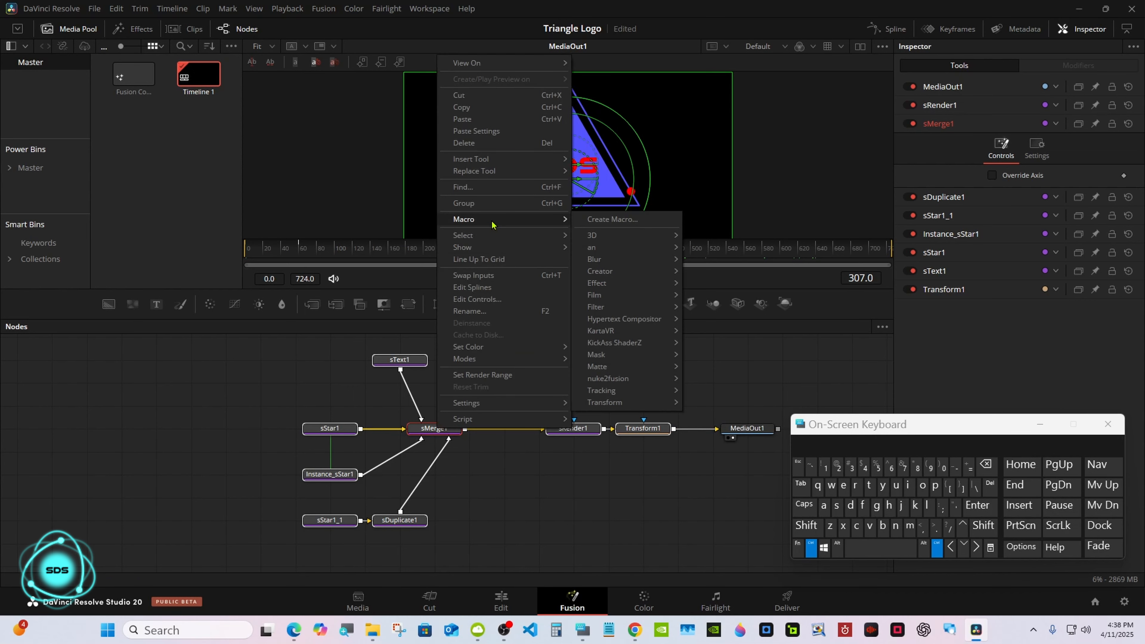
click(608, 220)
drag(175, 64, 538, 124)
Replace the macro's default name with "Triangle Logo tutorial".
drag(832, 427, 763, 342)
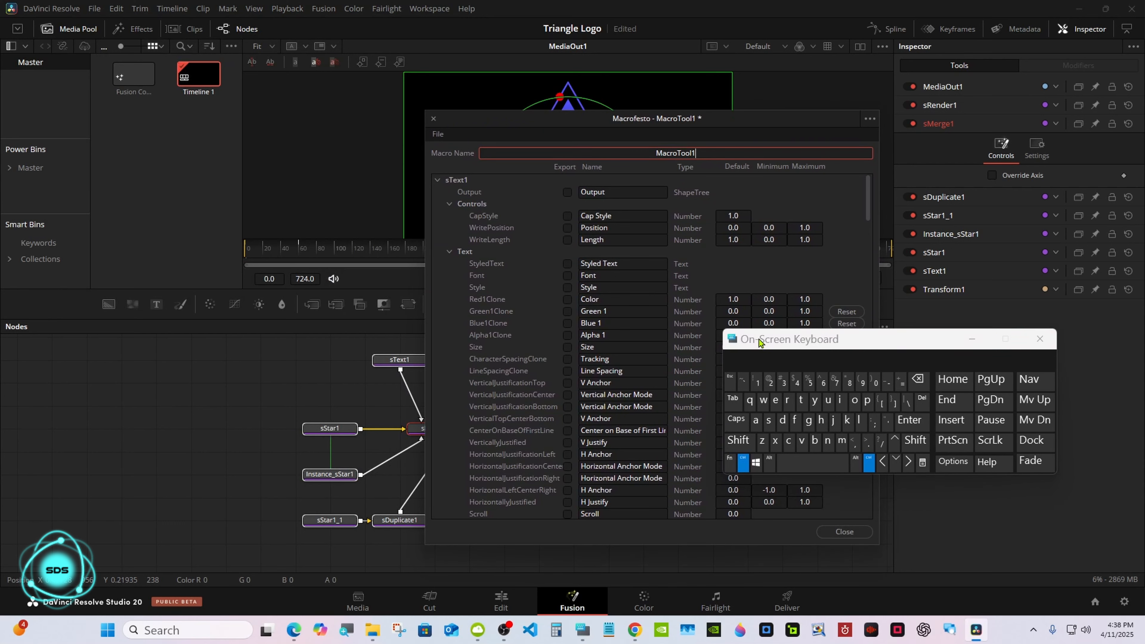
click(919, 379)
click(738, 440)
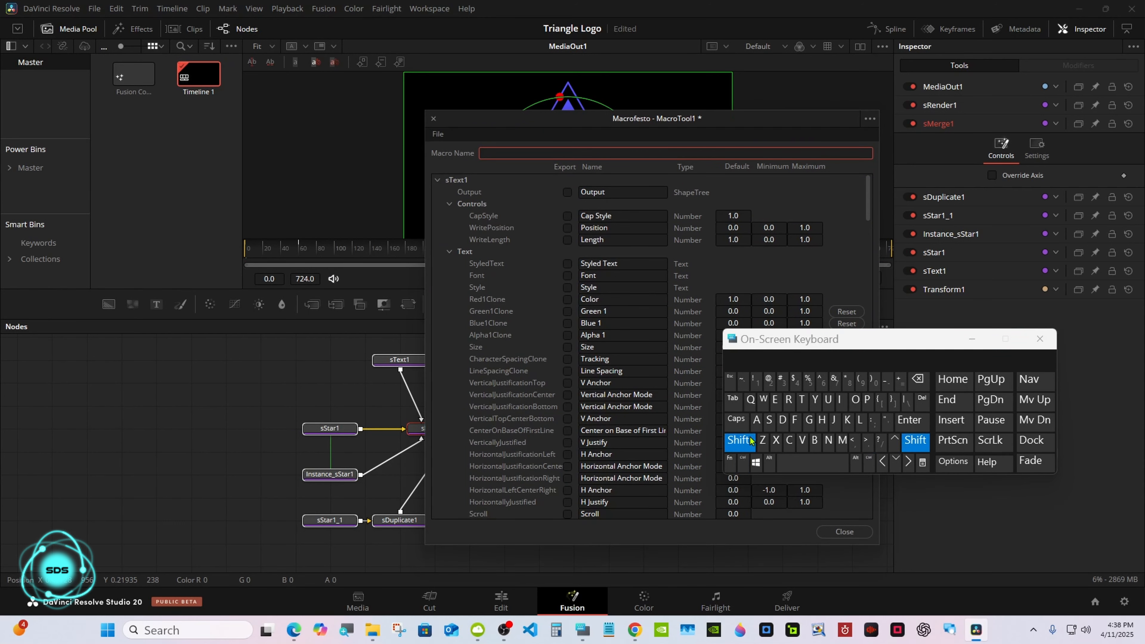
click(801, 401)
click(789, 401)
click(840, 401)
click(756, 420)
click(828, 440)
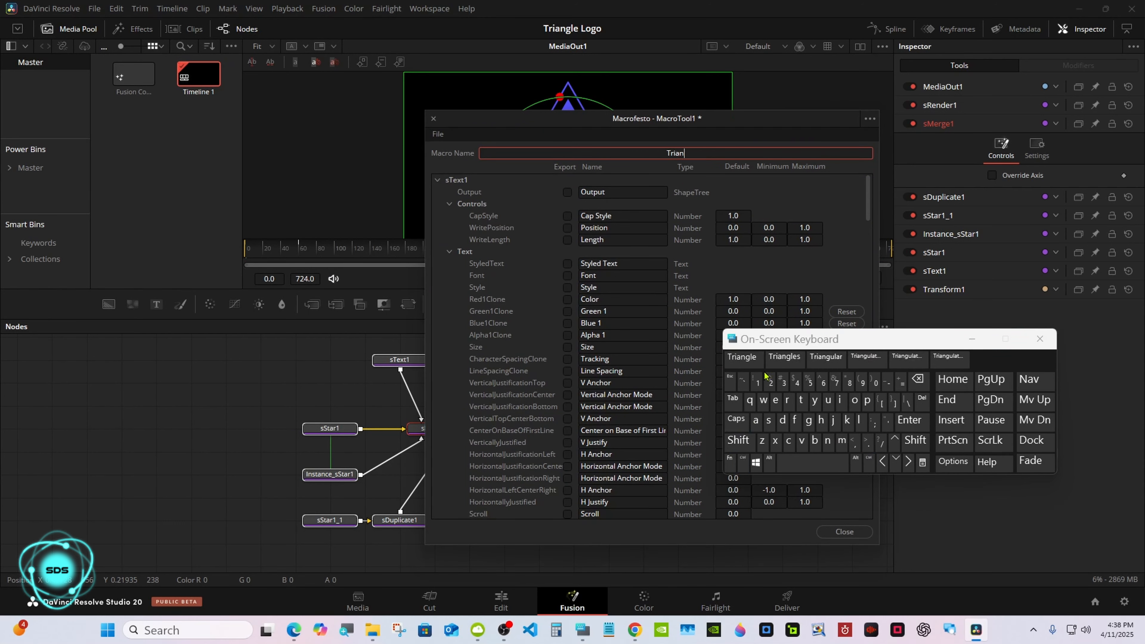
click(742, 358)
click(738, 440)
click(859, 420)
click(855, 401)
click(742, 358)
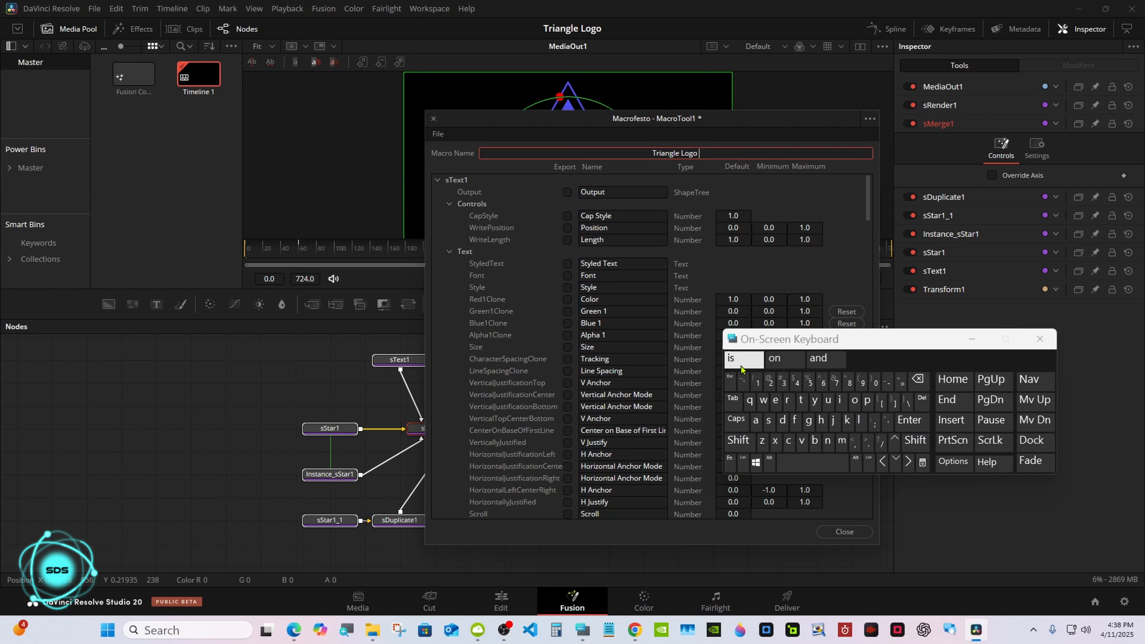
click(801, 401)
click(828, 401)
click(742, 357)
click(545, 195)
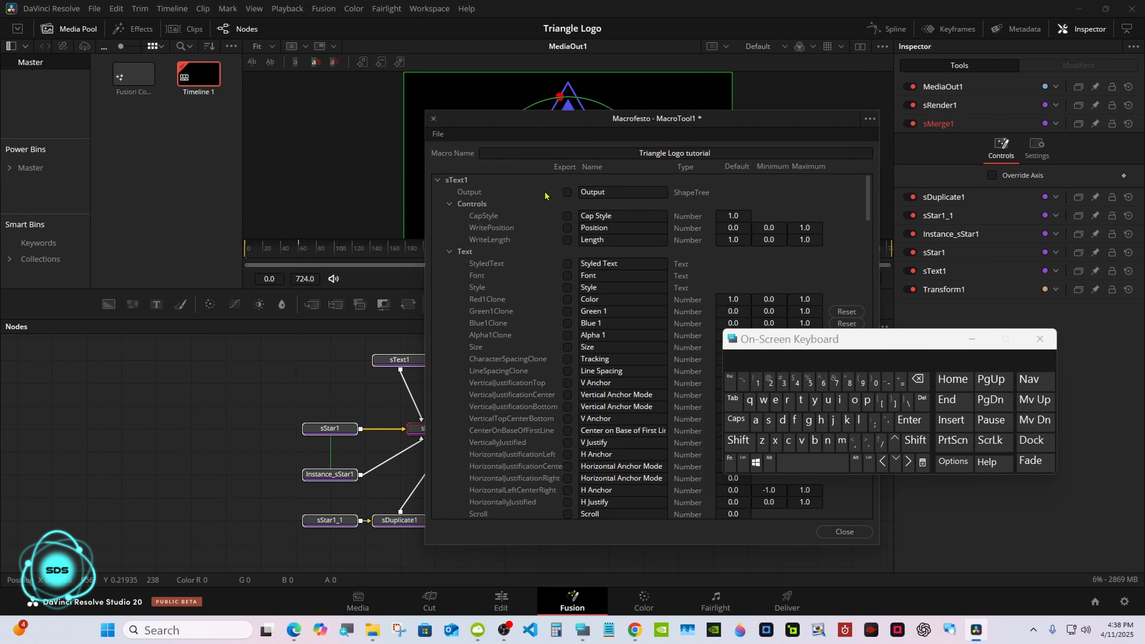
Mark sText1's Styled Text, Font, Style, Color, Green 1, Blue 1, Alpha 1, Size and Tracking parameters for export.
click(567, 263)
click(567, 276)
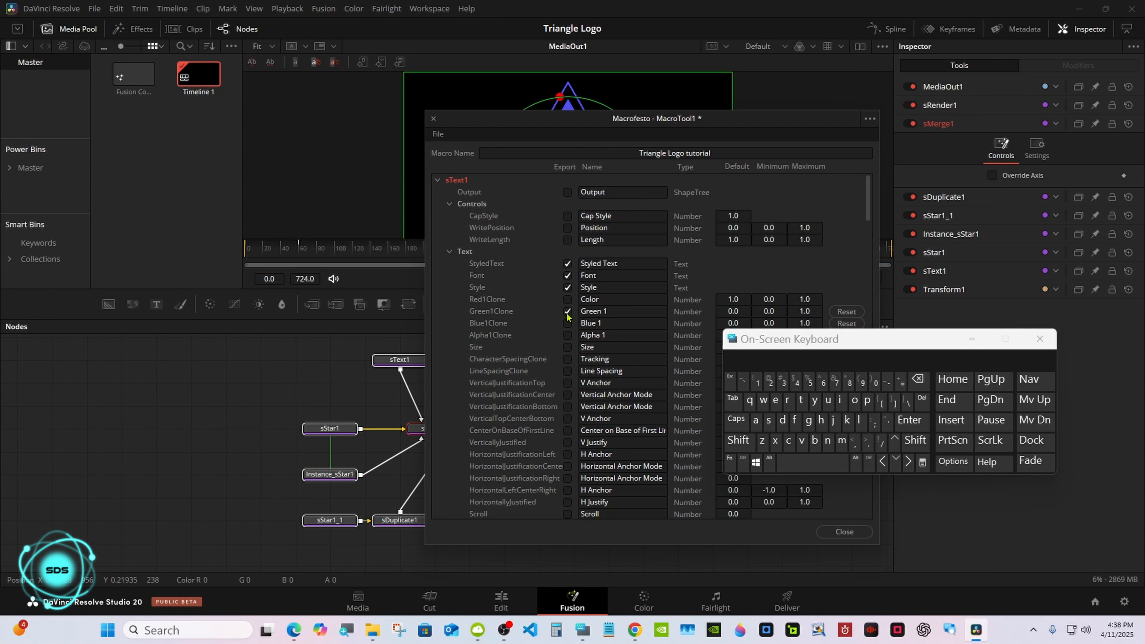
click(567, 347)
click(567, 359)
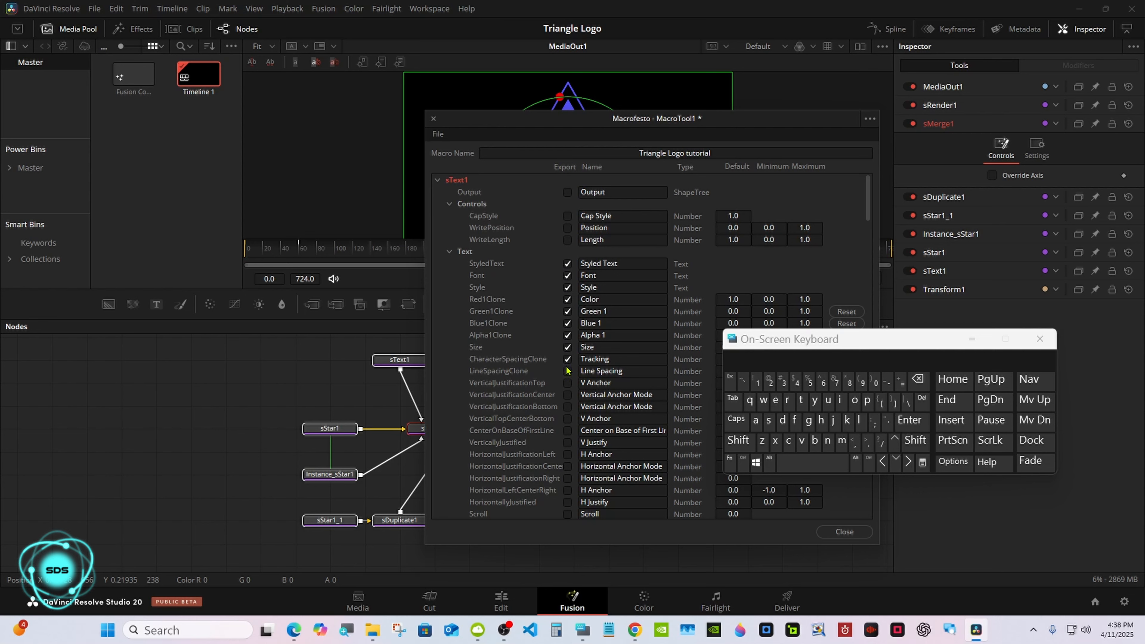
Mark sText1's Line Spacing, vertical anchor, Center on Base of First Line and horizontal anchor parameters for export, leaving out V Justify and H Justify.
click(567, 371)
click(568, 383)
click(567, 395)
click(567, 406)
click(567, 419)
click(567, 430)
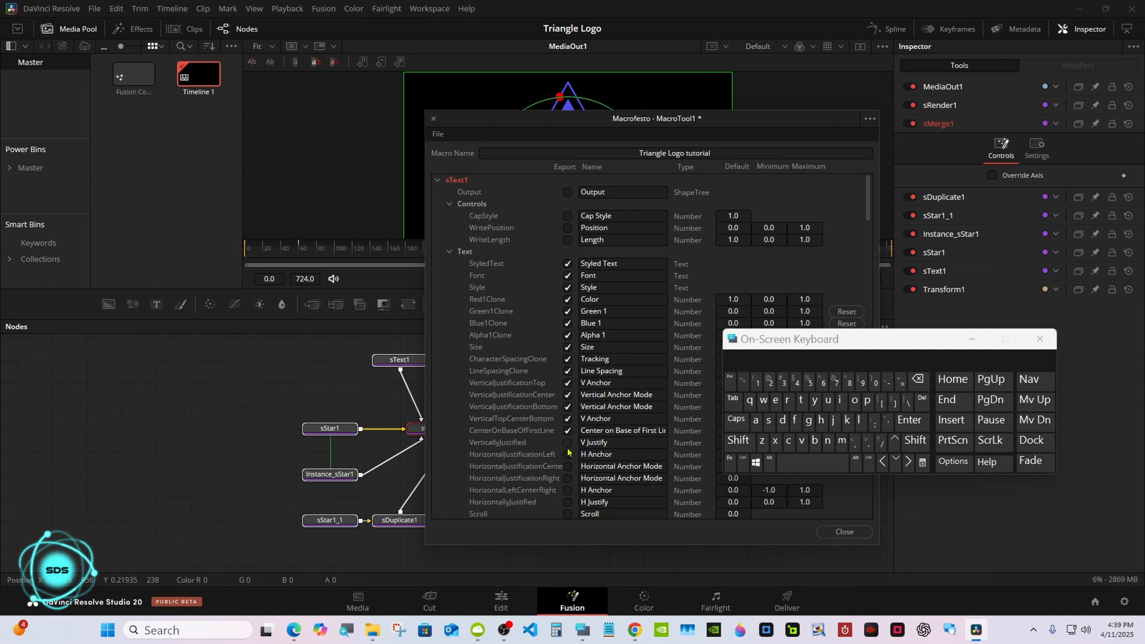
click(568, 454)
click(568, 466)
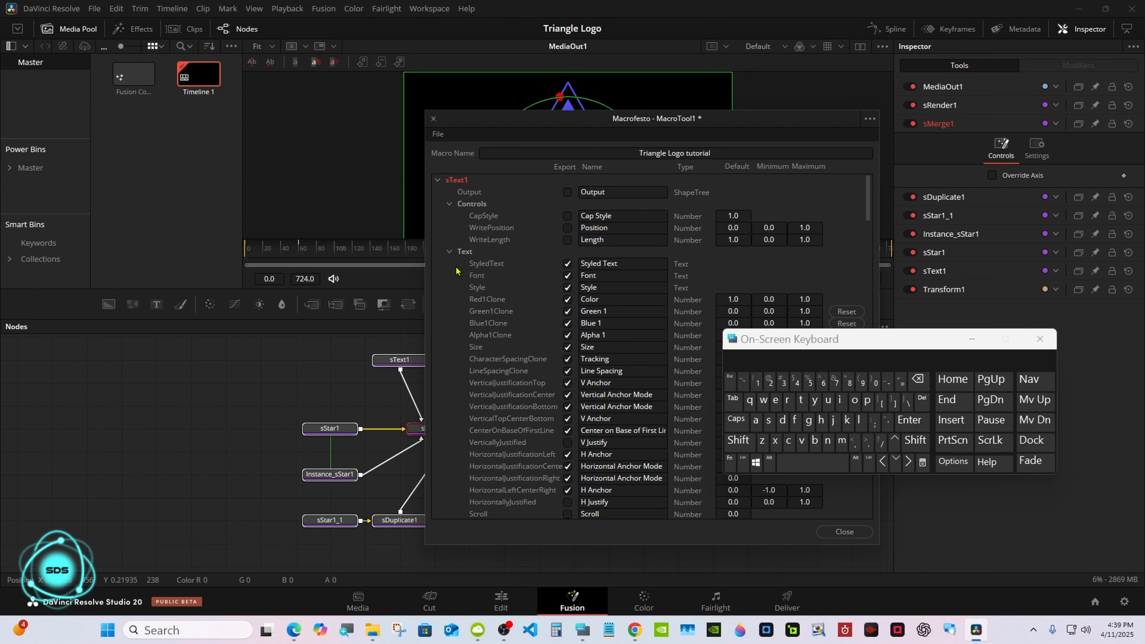
Export the Center parameter from sText1's Layout group, then collapse the sText1 parameter list.
click(449, 252)
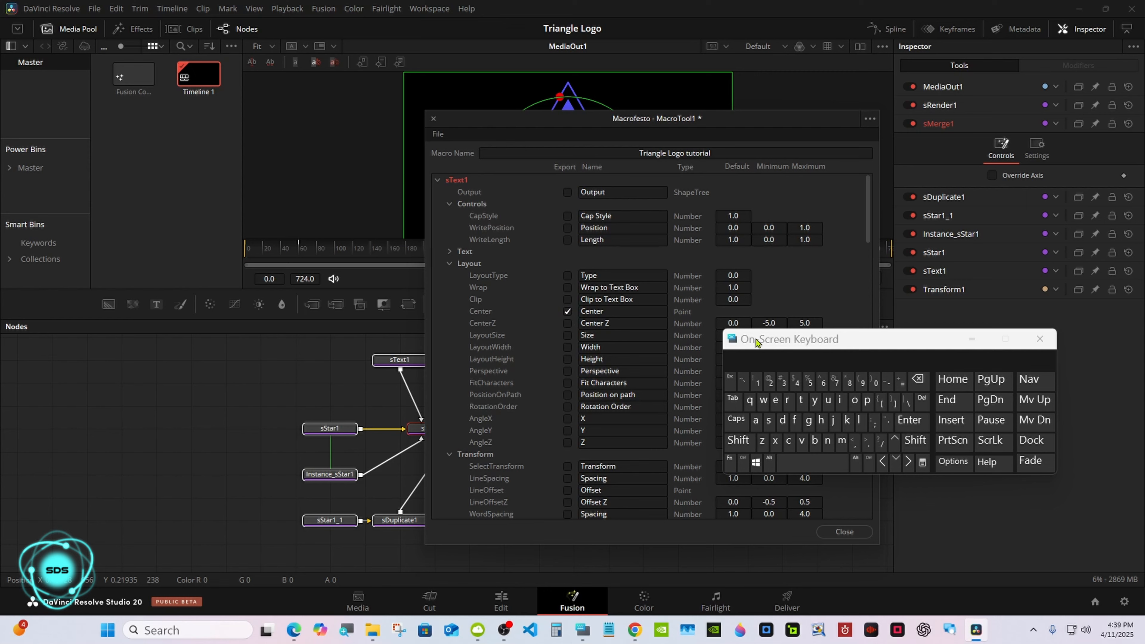
drag(763, 348, 854, 355)
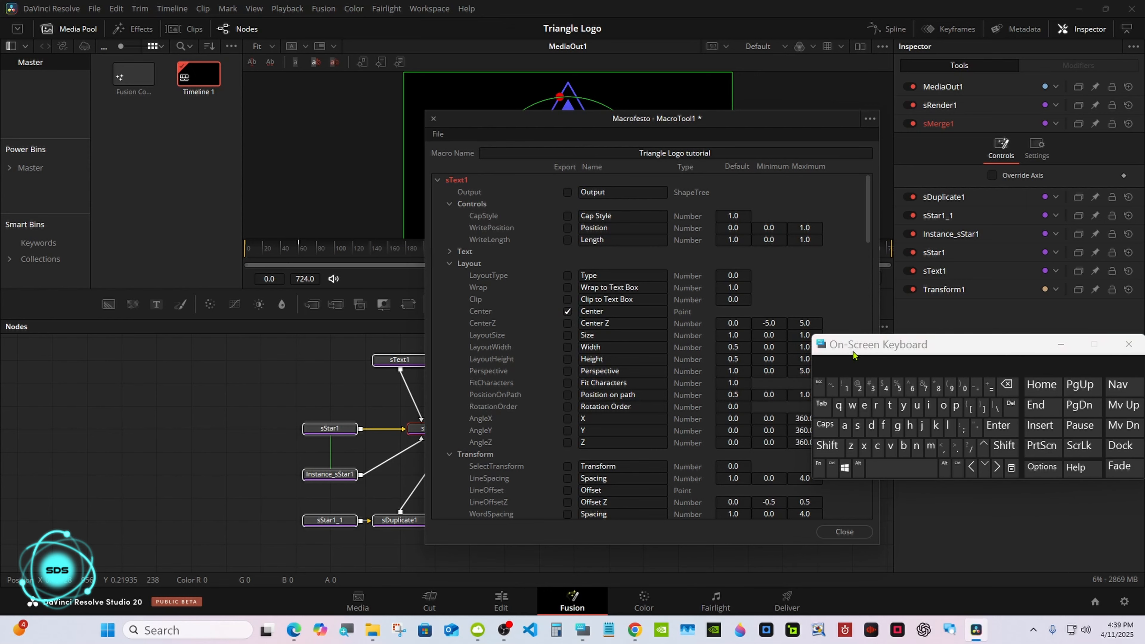
click(450, 264)
click(449, 204)
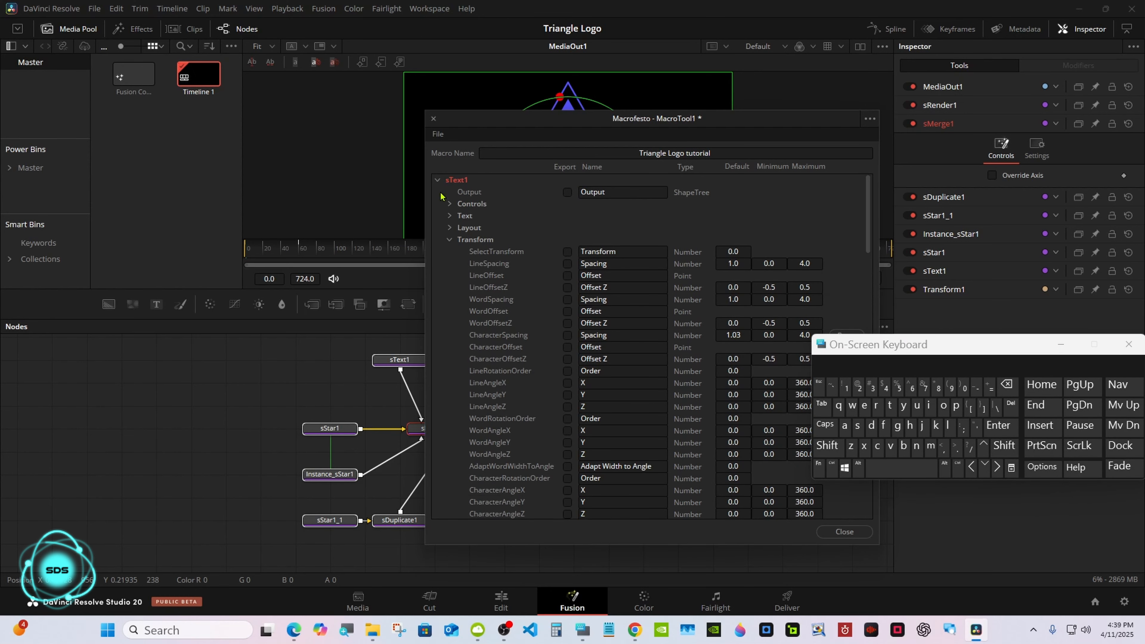
click(438, 180)
Mark sStar1's Color, Green, Blue, Alpha and Opacity style parameters for export in the macro.
click(437, 193)
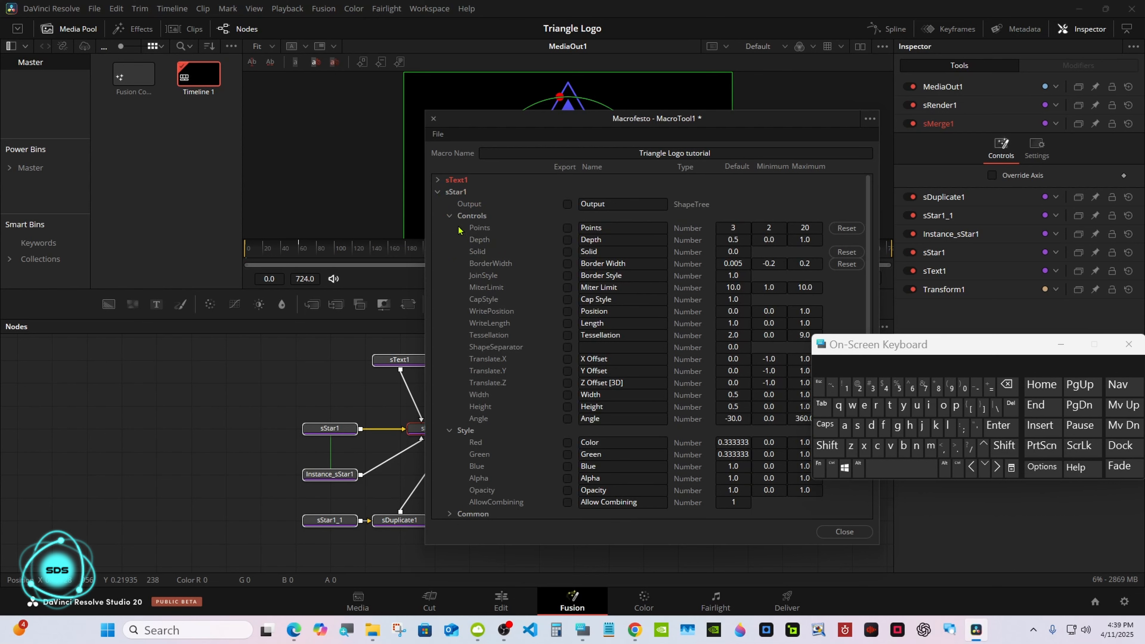
click(449, 216)
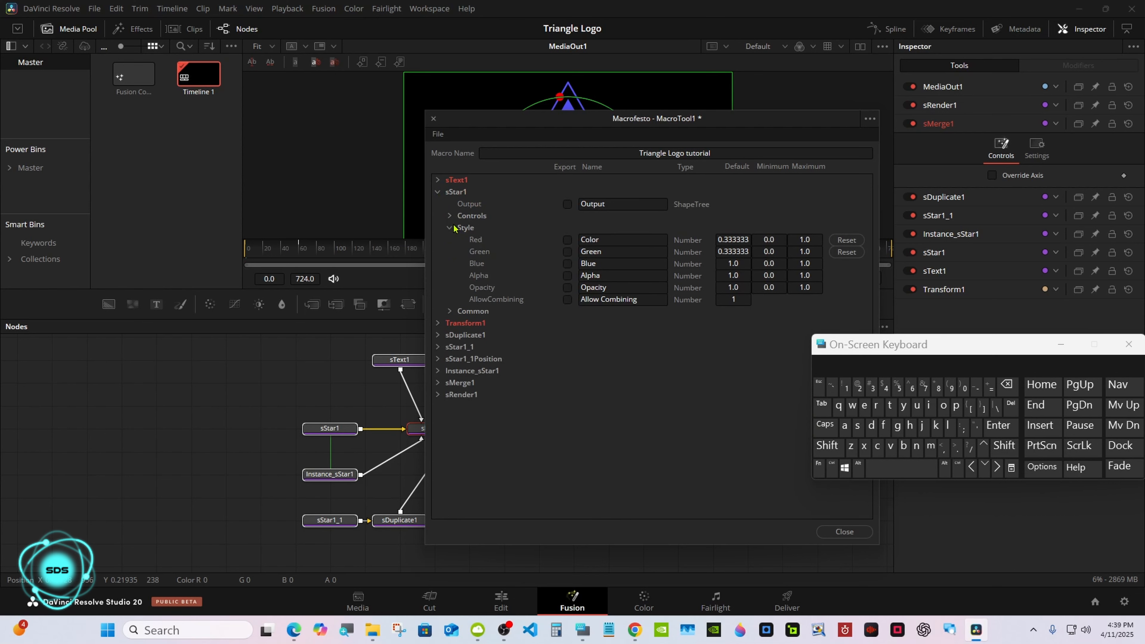
click(567, 240)
click(567, 252)
click(567, 263)
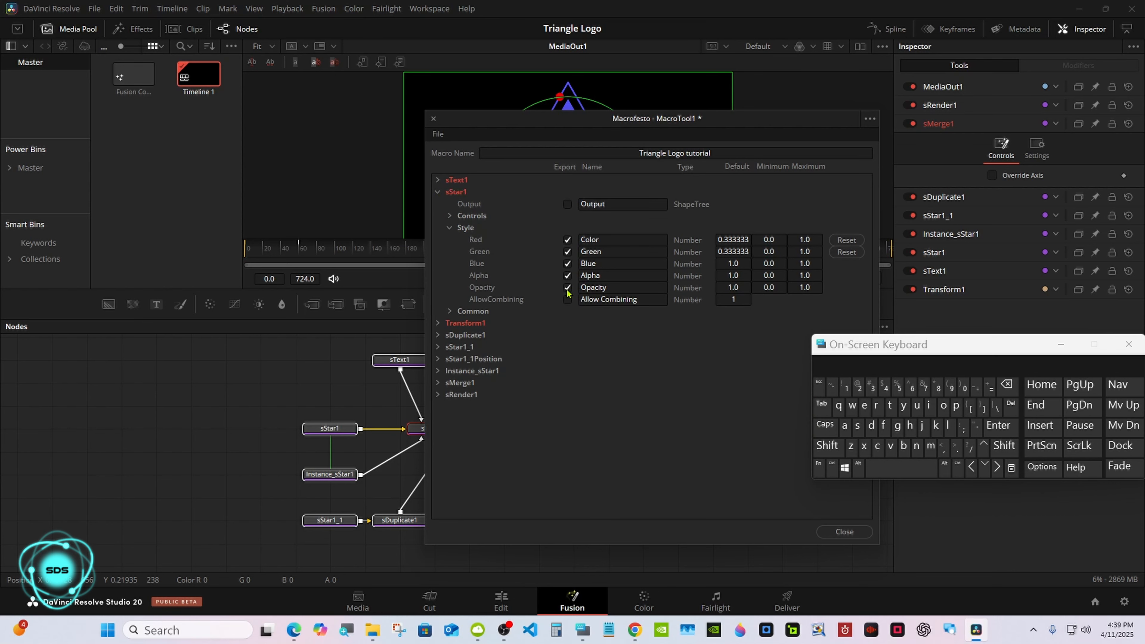
Collapse the sStar1 parameter list and mark Transform1's Center and Size parameters for export in the macro.
click(449, 229)
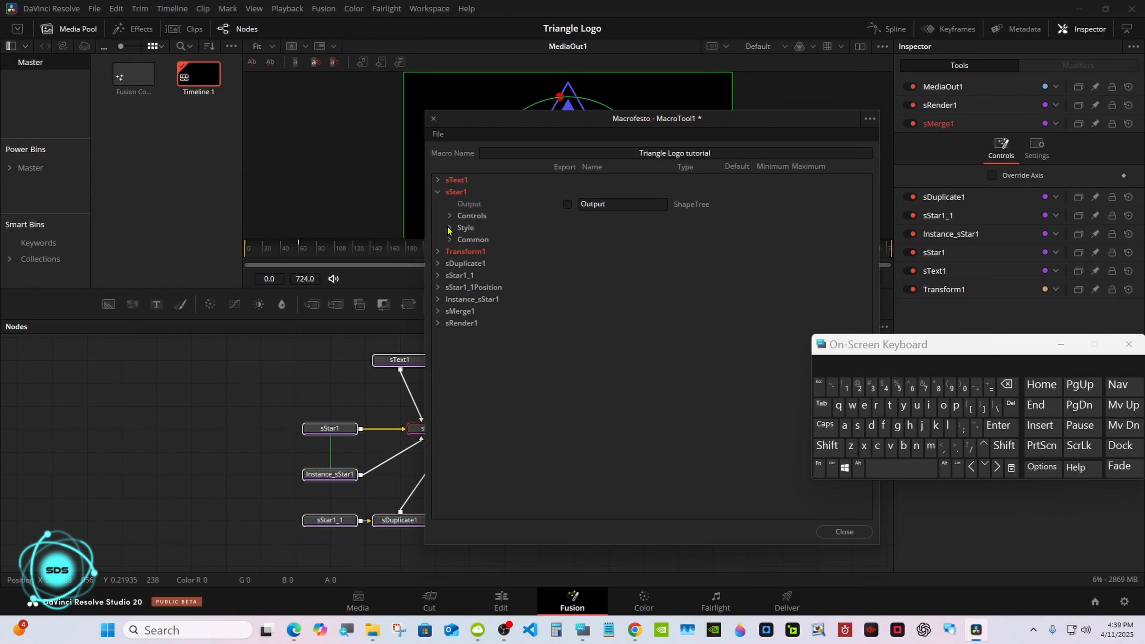
click(438, 191)
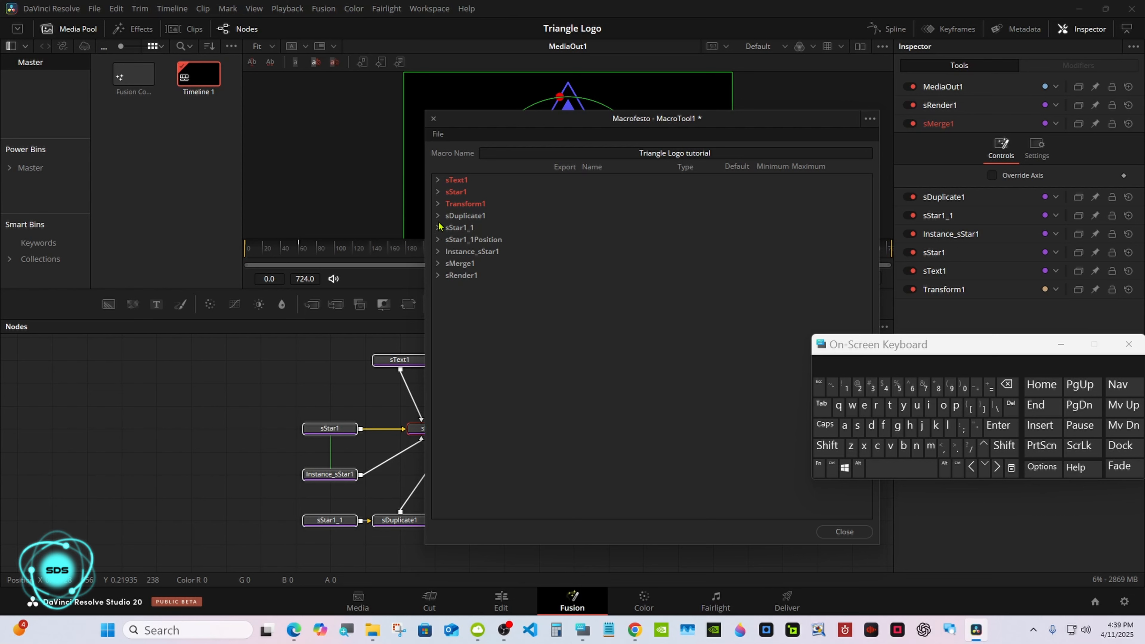
click(437, 204)
click(568, 265)
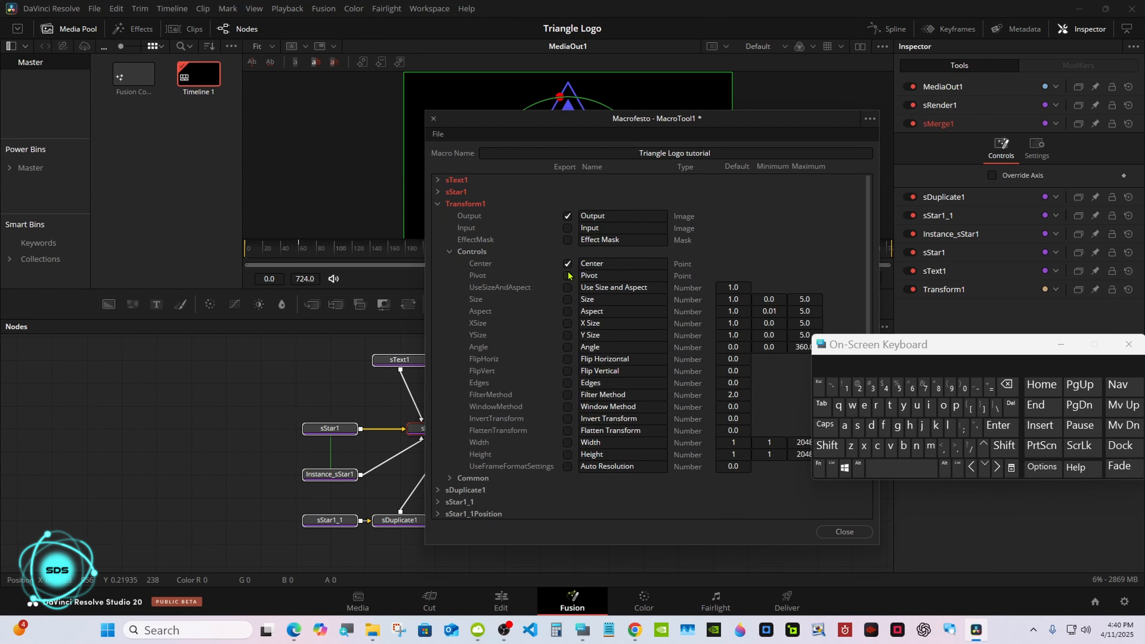
click(568, 299)
Rename Transform1's exported Center parameter to "Main Controls Center", then collapse the Transform1 parameter list.
click(582, 264)
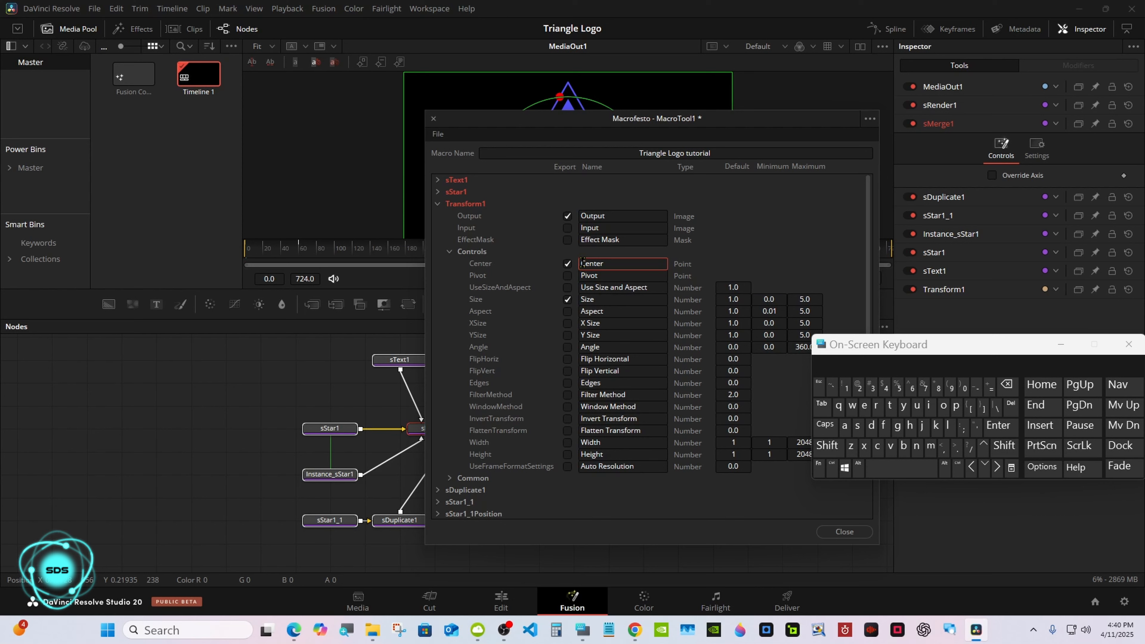
click(827, 445)
click(931, 446)
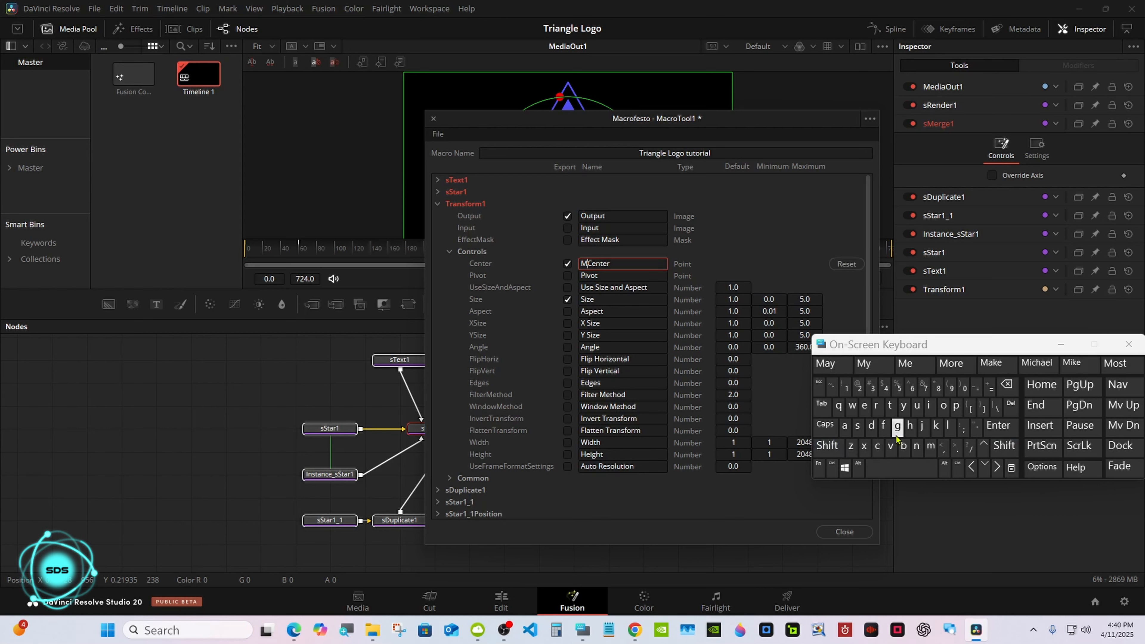
click(845, 425)
click(929, 405)
click(916, 446)
click(902, 468)
click(828, 445)
click(877, 446)
click(943, 405)
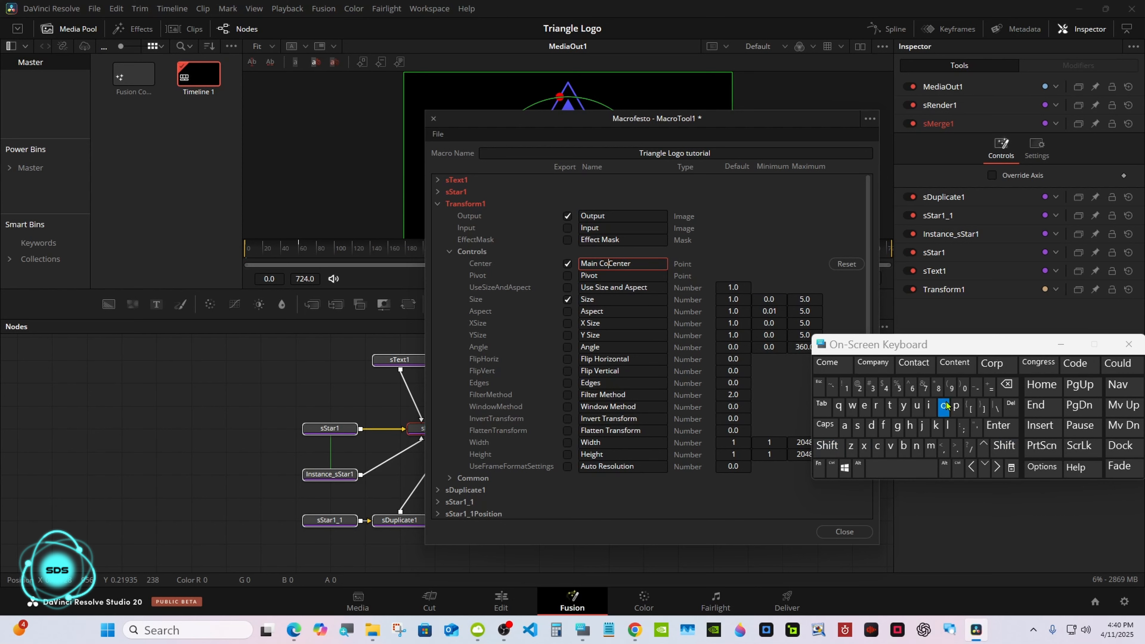
click(916, 446)
click(890, 405)
click(876, 405)
click(952, 367)
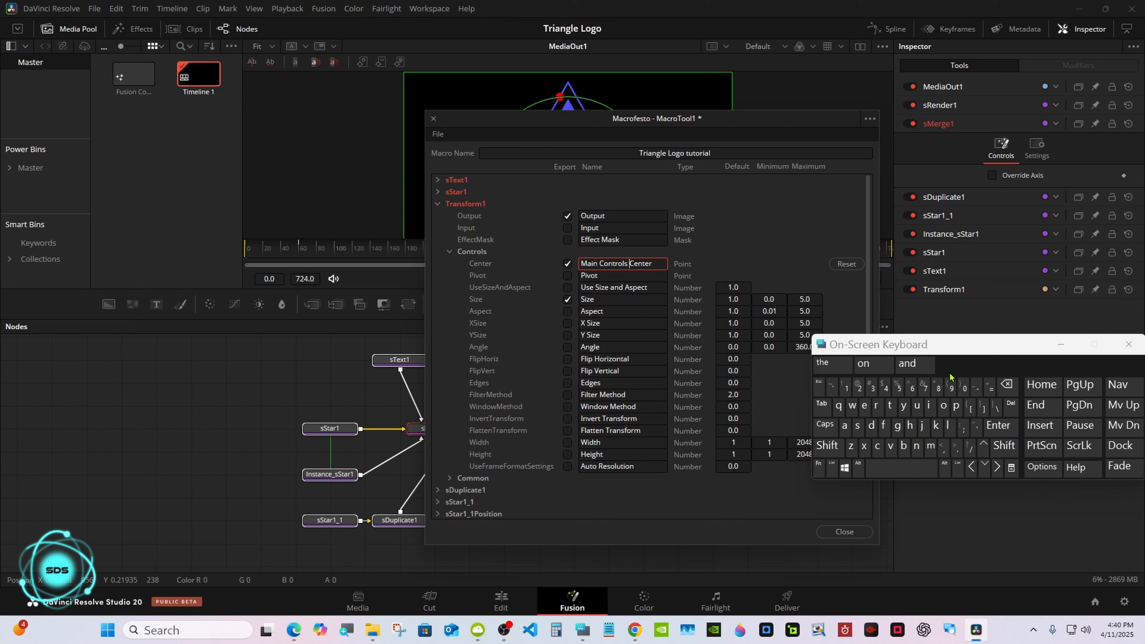
click(685, 240)
click(450, 252)
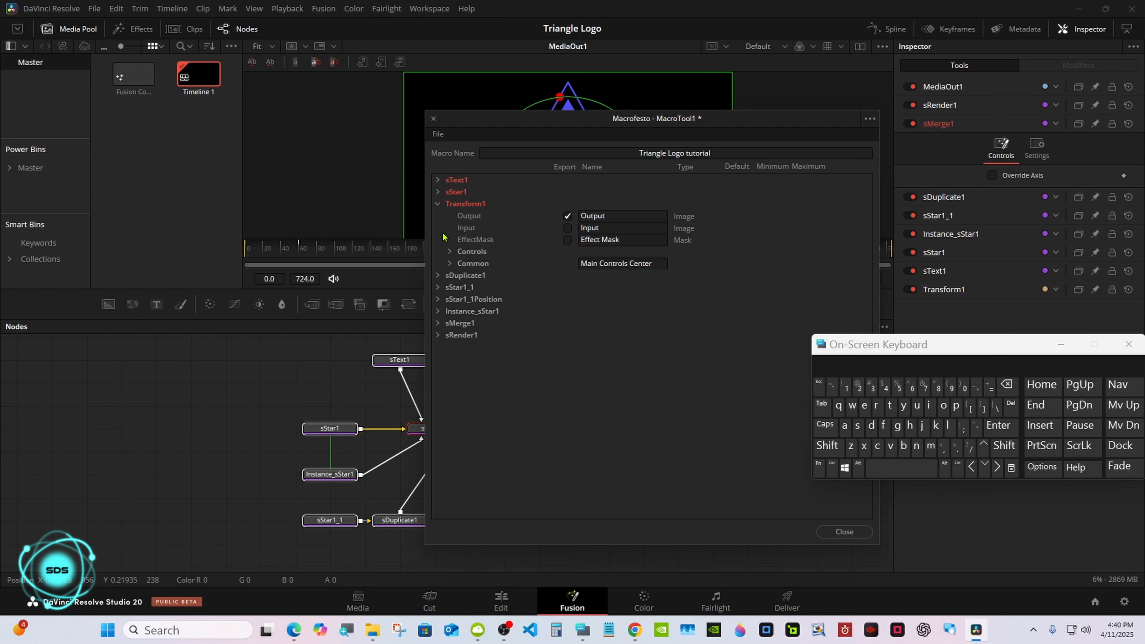
click(438, 205)
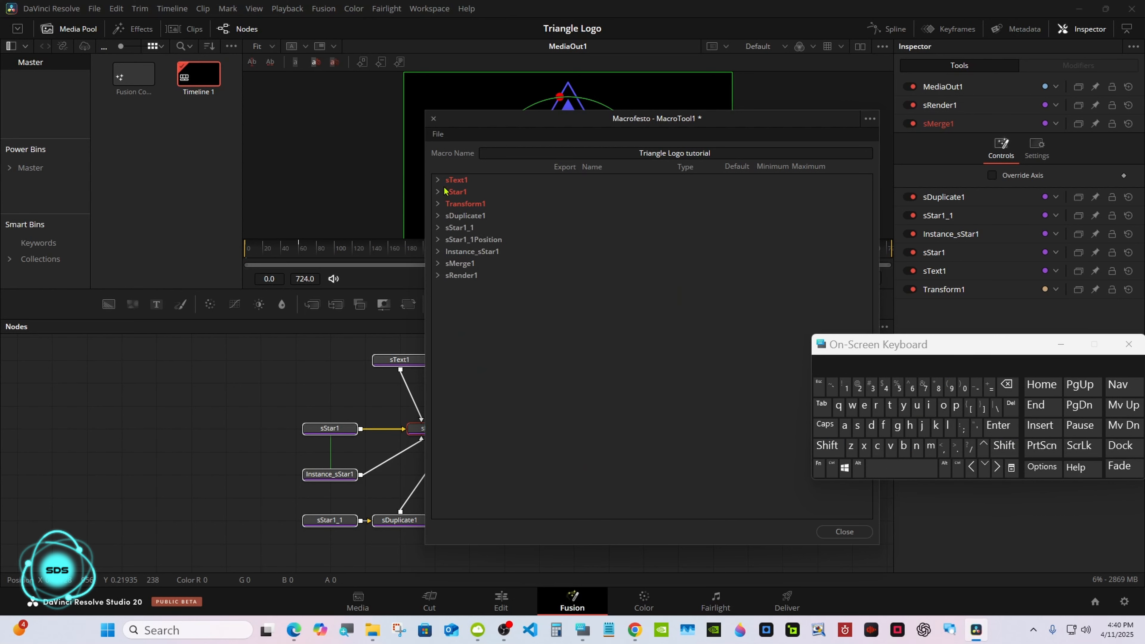
Save the macro as a group named Triangle Logo tutorial.setting in Templates > Edit > Titles > Triangle_Test, and close the macro editor.
click(438, 135)
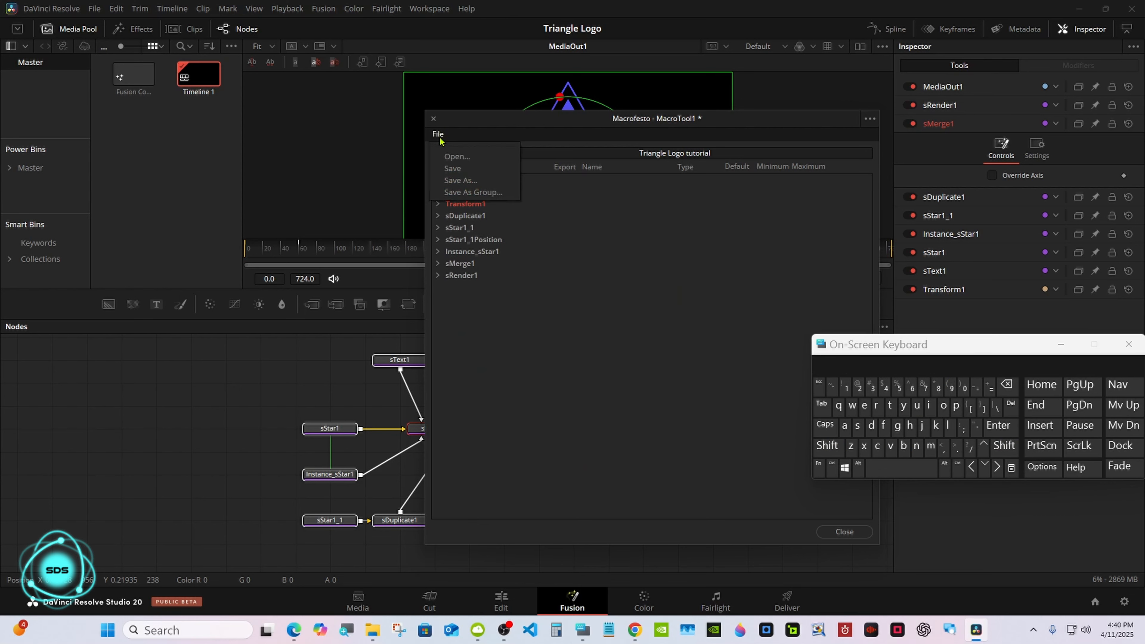
click(494, 192)
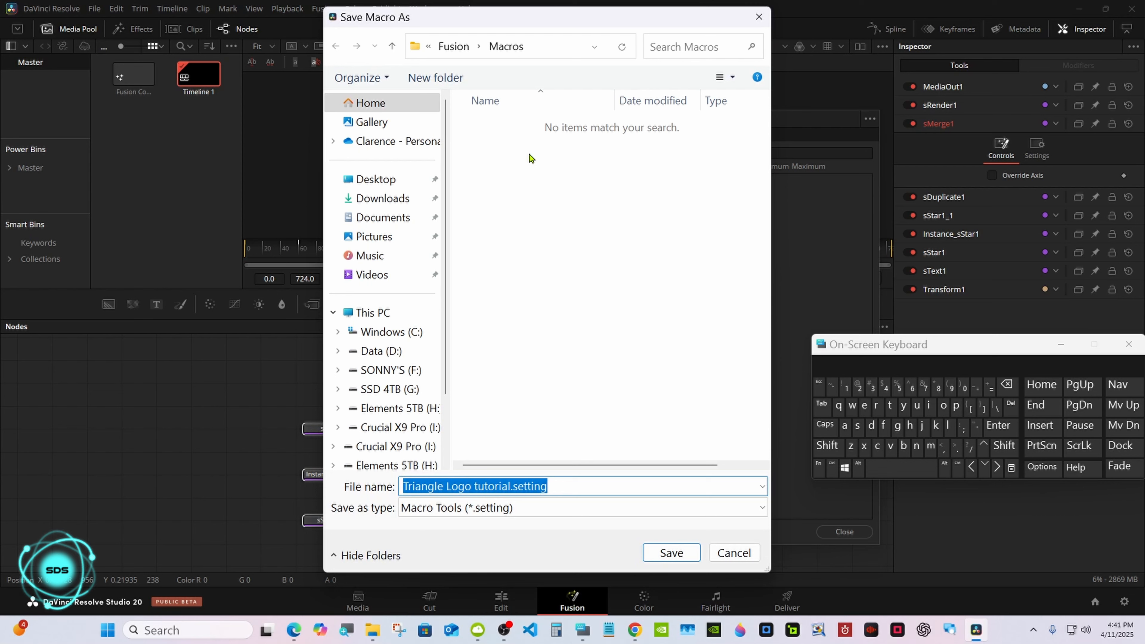
click(453, 46)
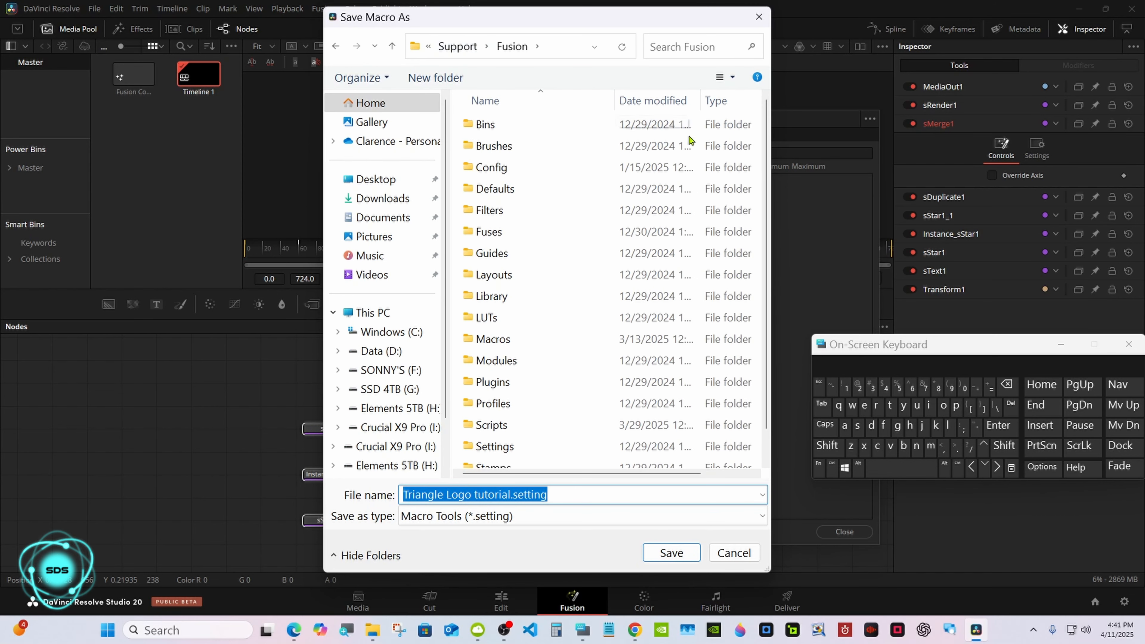
scroll(739, 252, down, 1)
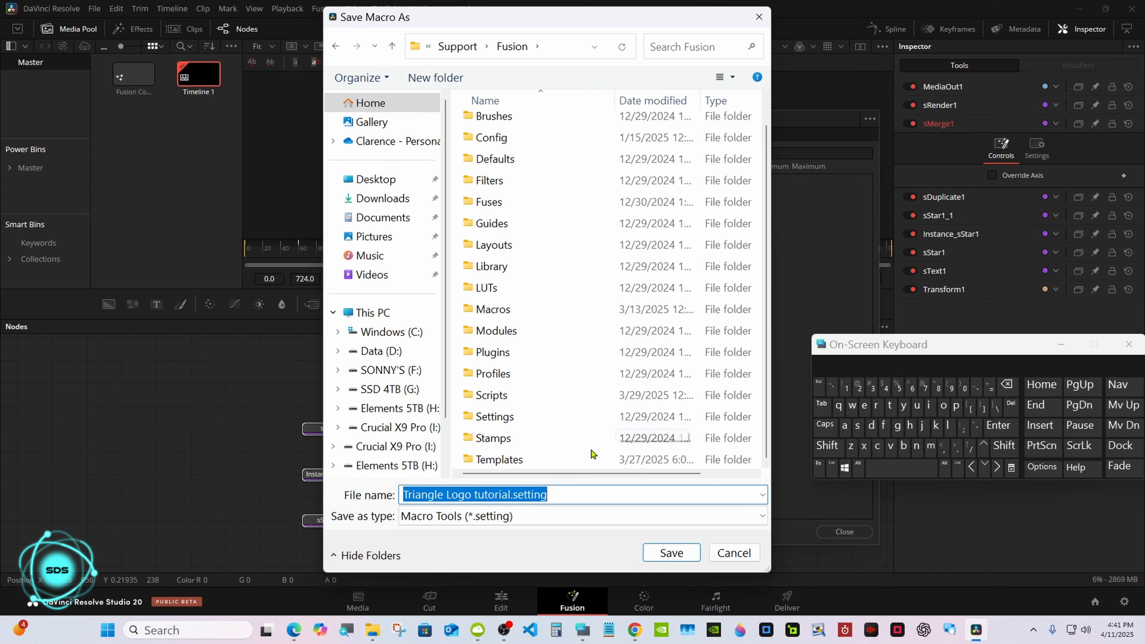
double_click(579, 459)
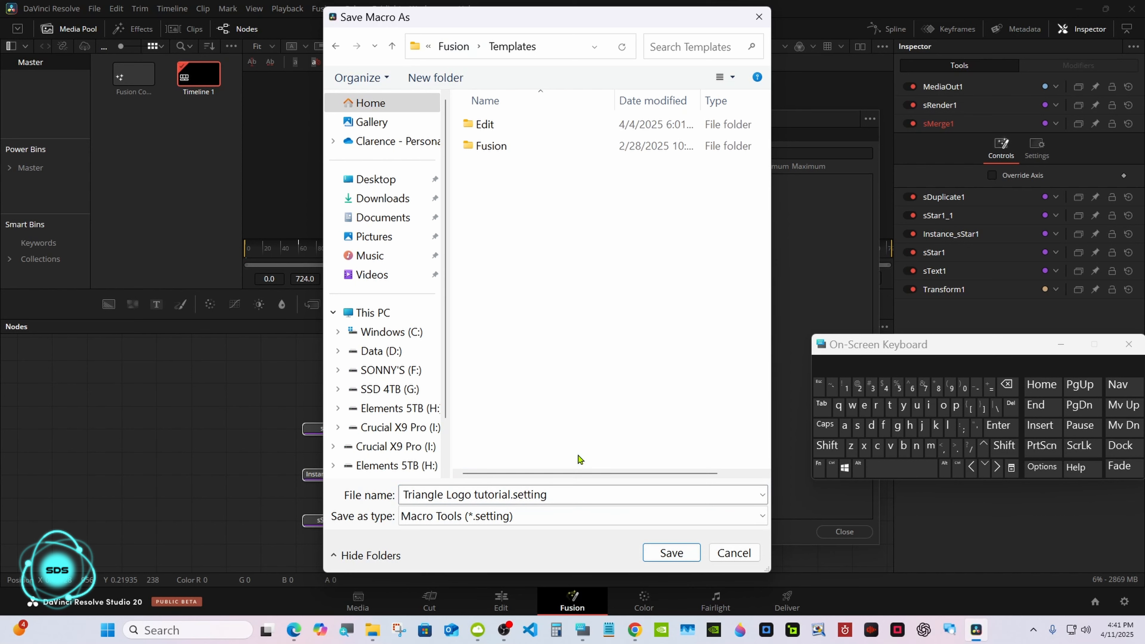
double_click(547, 127)
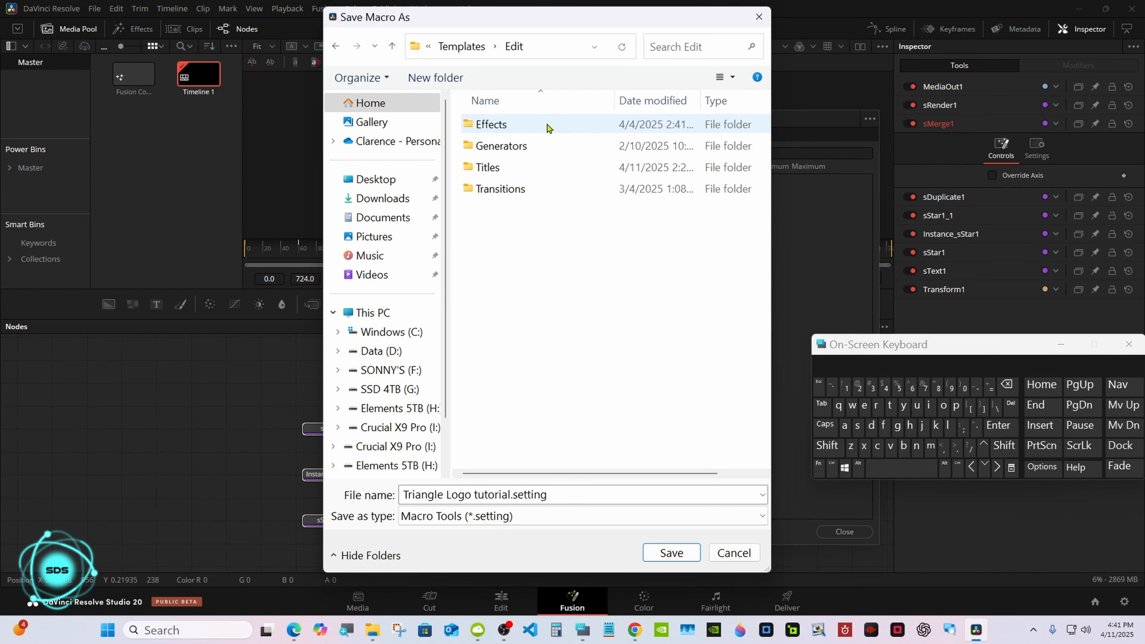
double_click(546, 168)
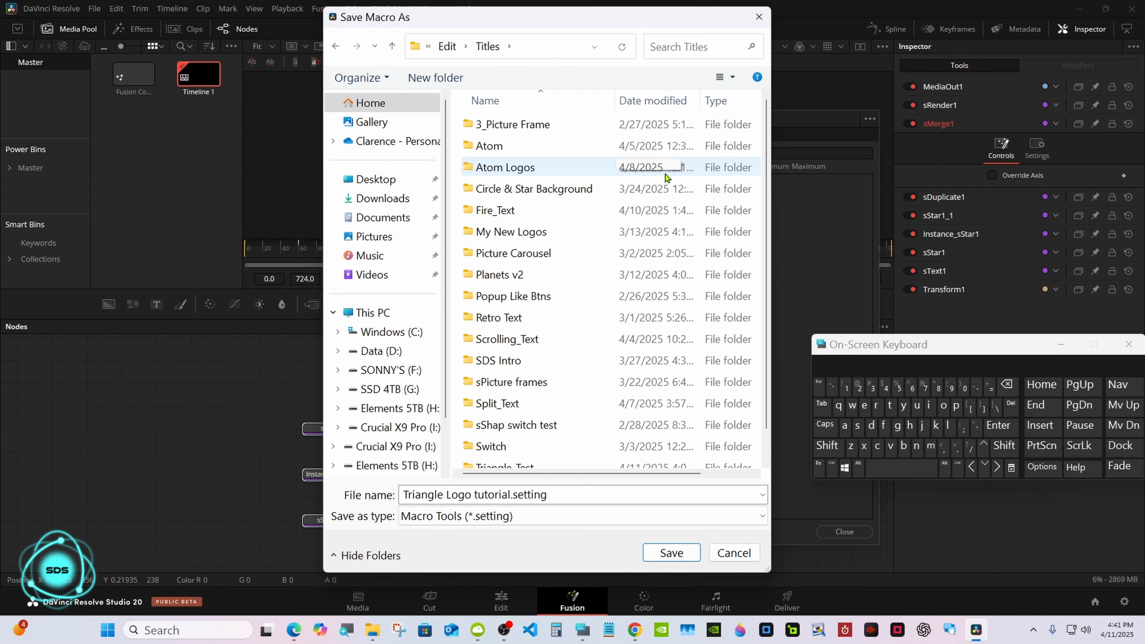
scroll(586, 442, down, 1)
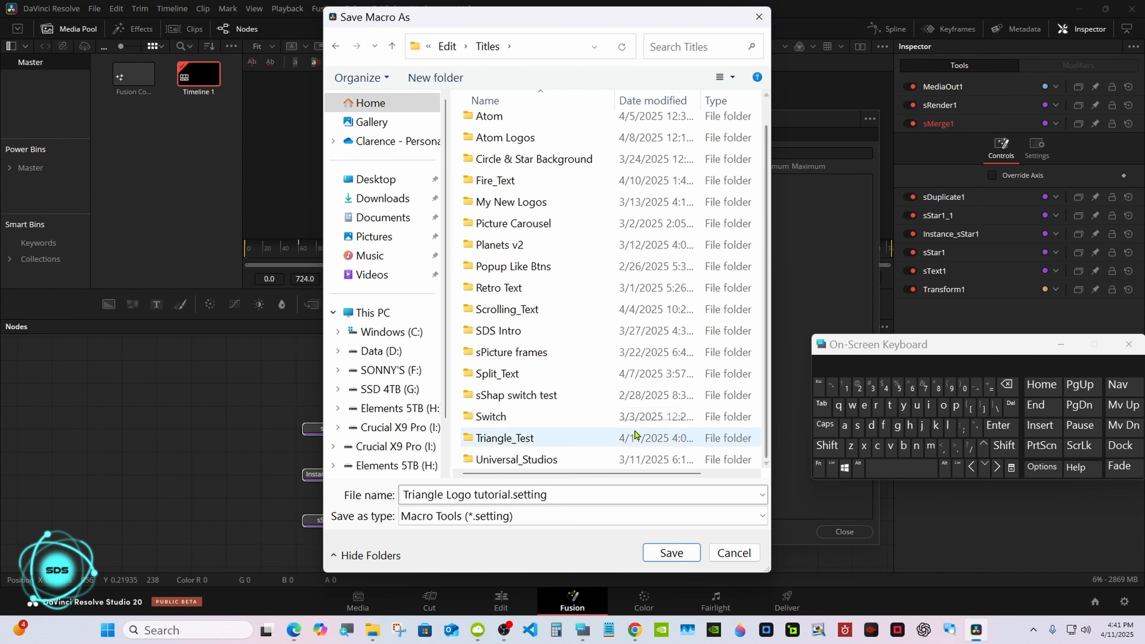
double_click(579, 446)
click(662, 553)
click(839, 533)
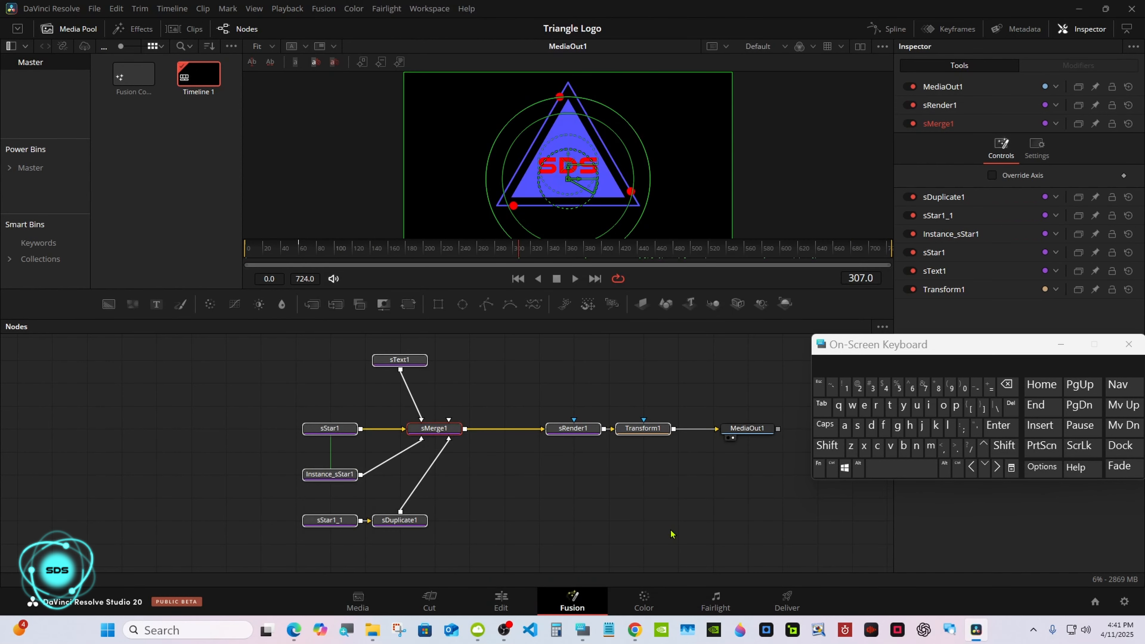
On the Edit page, hide the on-screen keyboard and shorten the Fusion Composition 1 clip to about 00:00:06:09.
click(501, 602)
click(1059, 344)
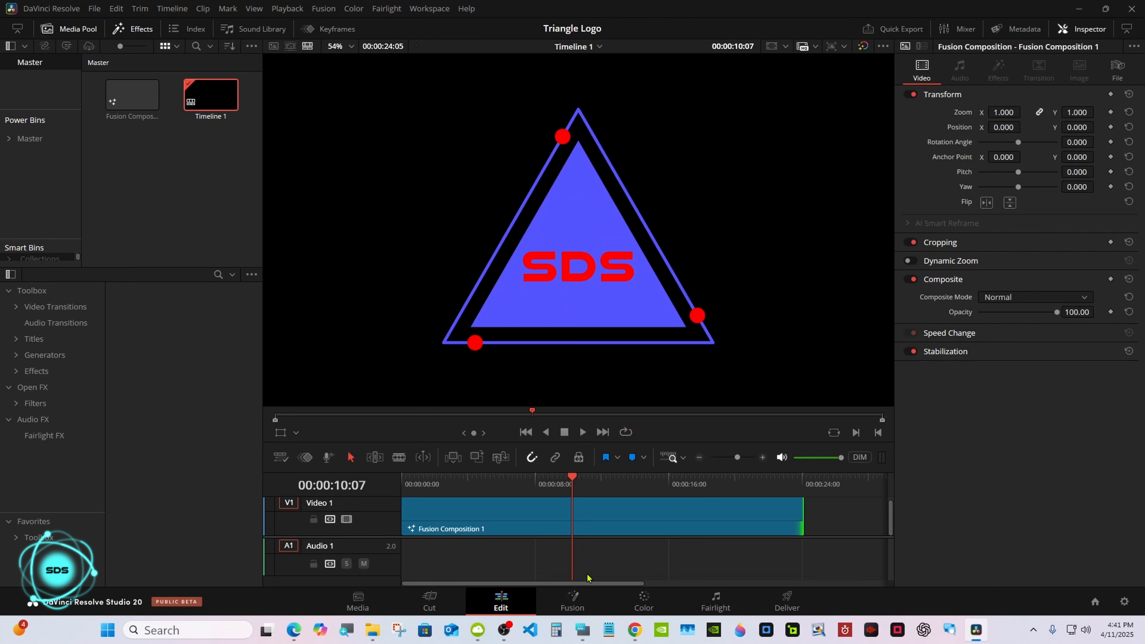
scroll(693, 546, right, 3)
drag(749, 515, 451, 516)
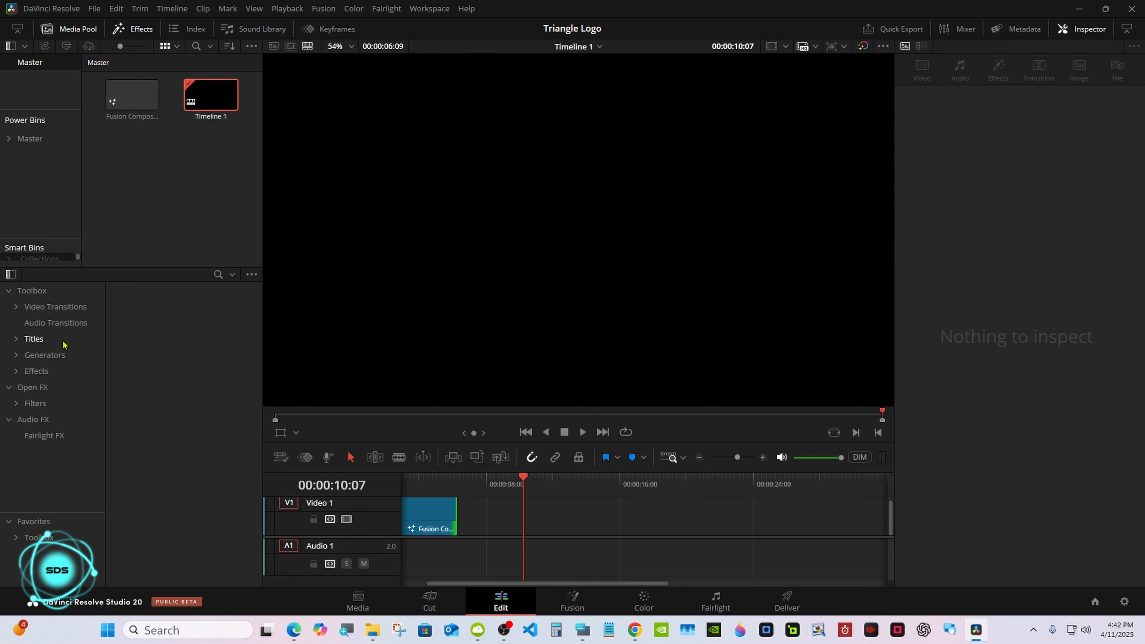
Add the Triangle Logo tutorial title from the Triangle_Test category to Video 1 after the Fusion composition, ending at about 00:00:35:05.
click(18, 339)
drag(102, 294, 93, 455)
scroll(92, 454, down, 5)
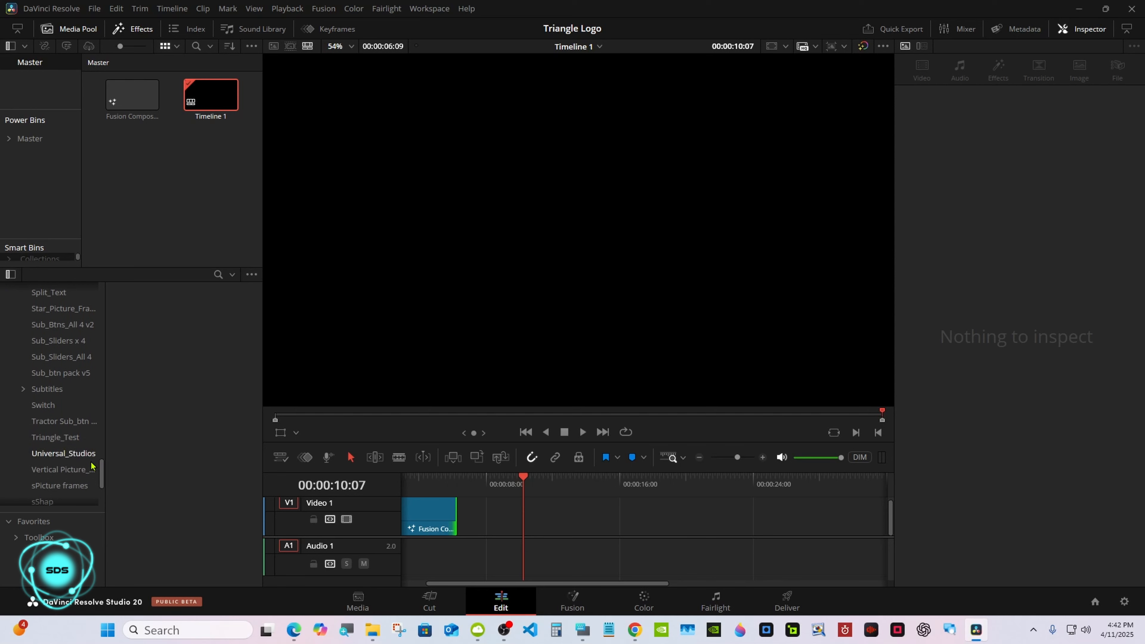
click(59, 437)
drag(185, 337, 866, 515)
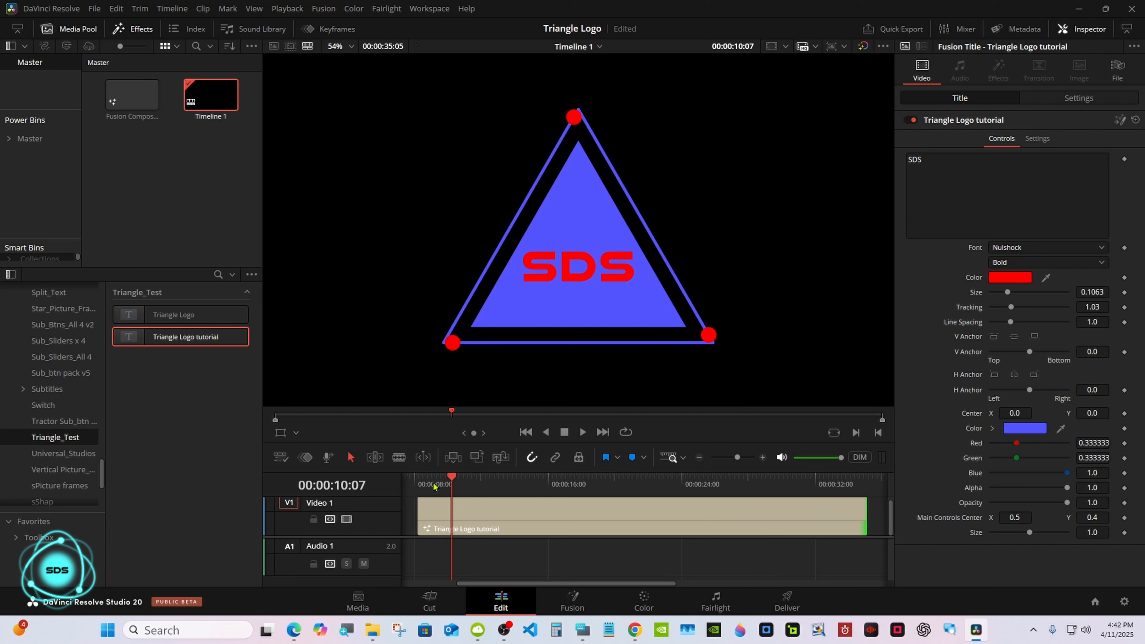
Park the playhead at the start of the Triangle Logo tutorial clip and review its Transform settings and exported title controls.
drag(433, 485, 421, 485)
click(581, 518)
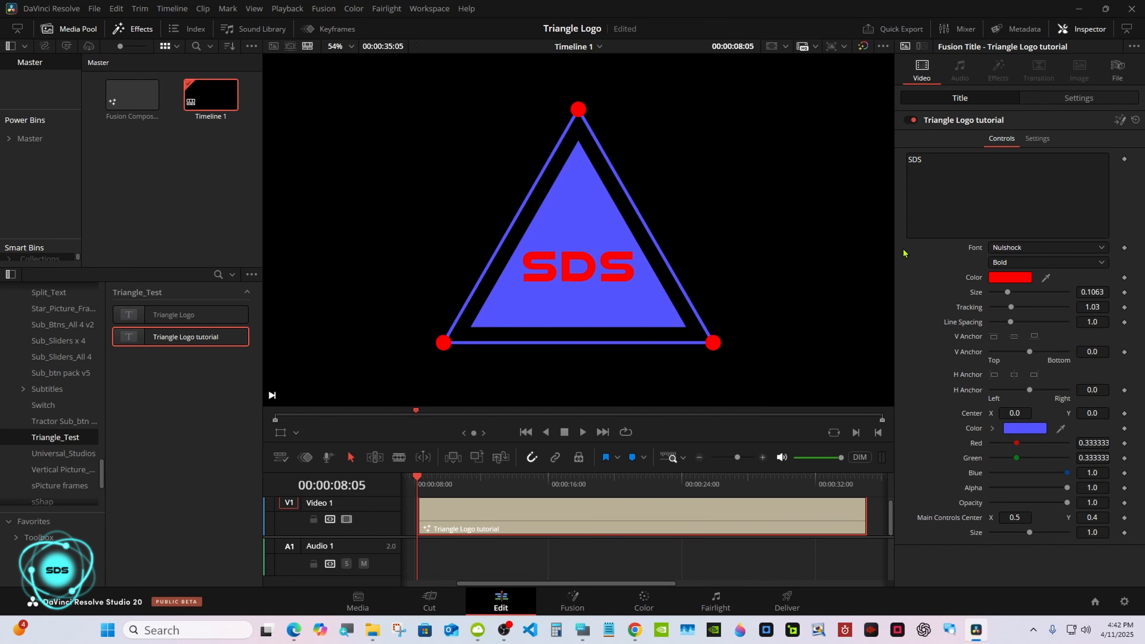
click(1080, 98)
drag(1011, 153, 1003, 151)
double_click(961, 154)
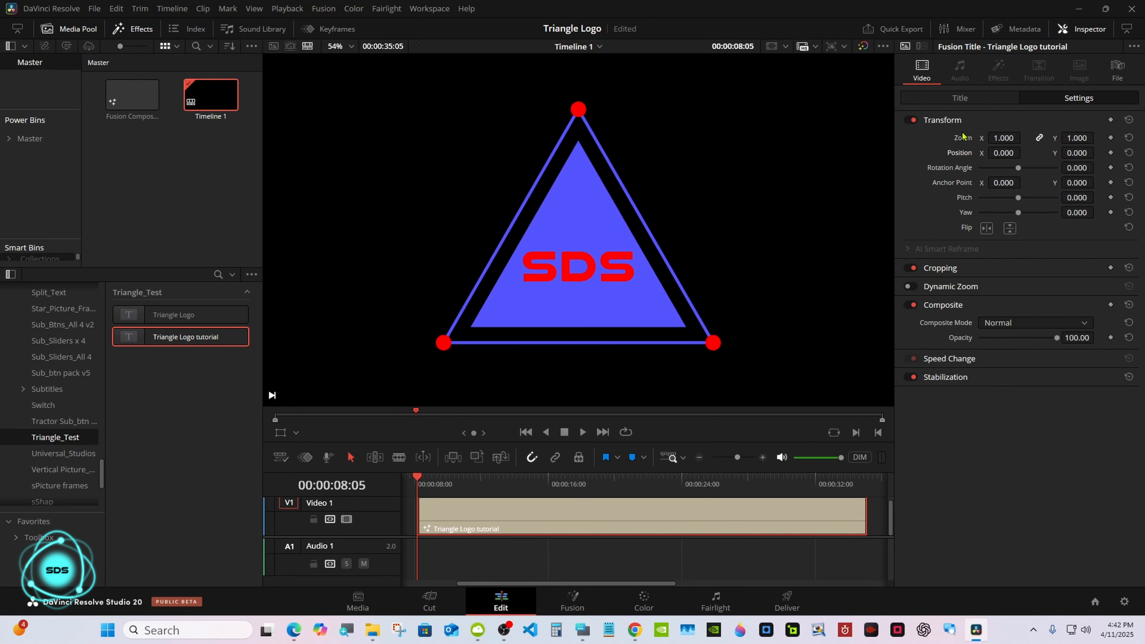
click(961, 98)
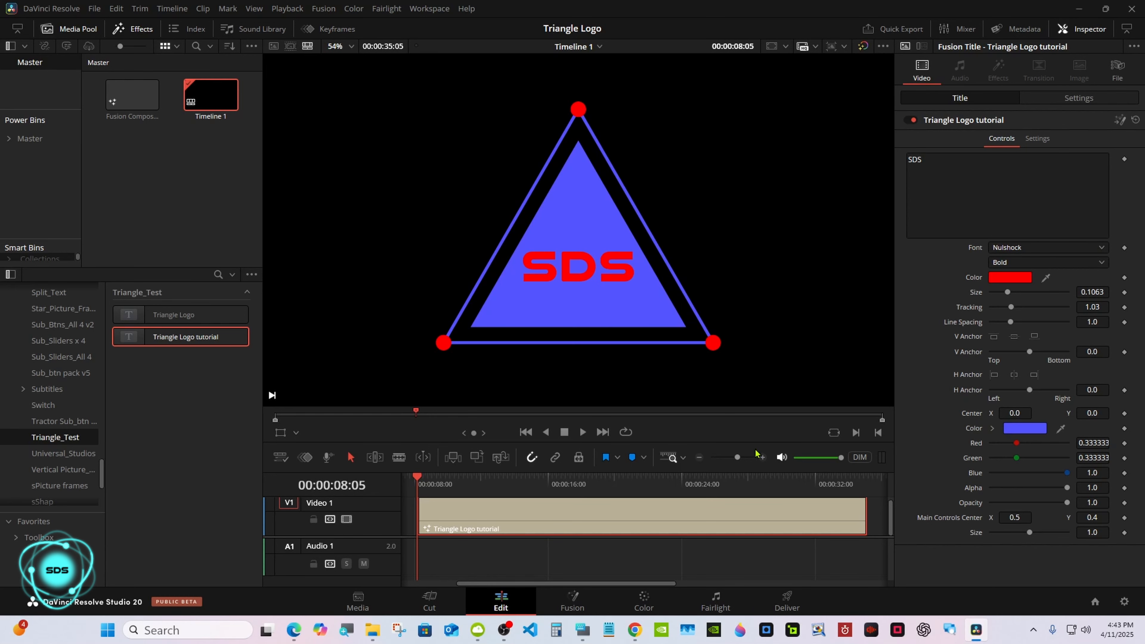
Play back the Triangle Logo tutorial title in full-screen view.
click(583, 432)
key(ctrl+f)
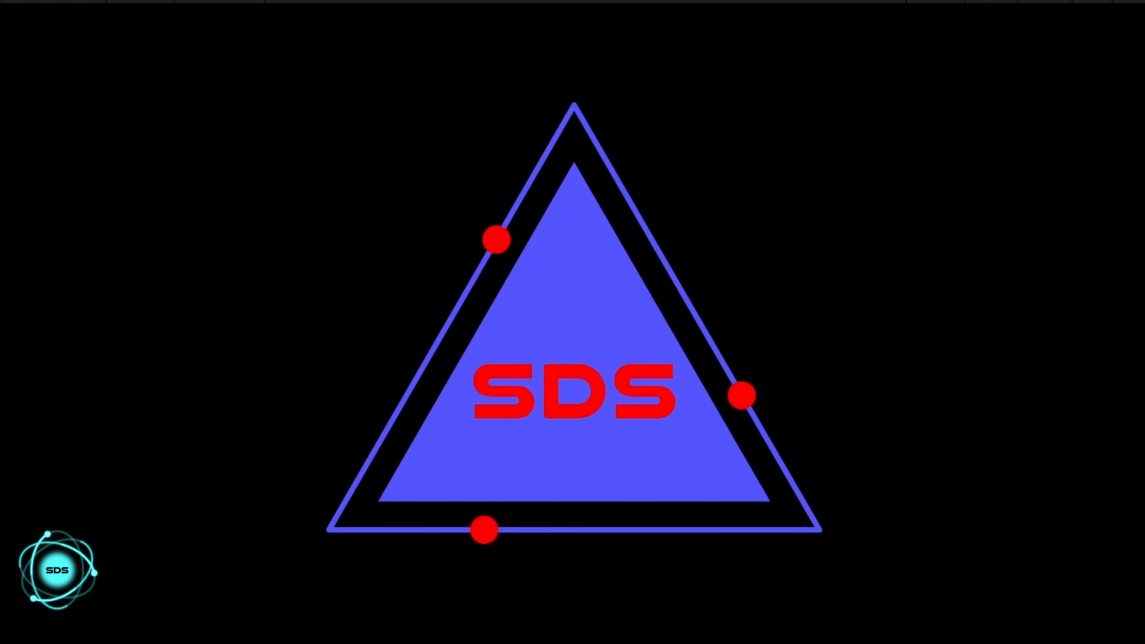